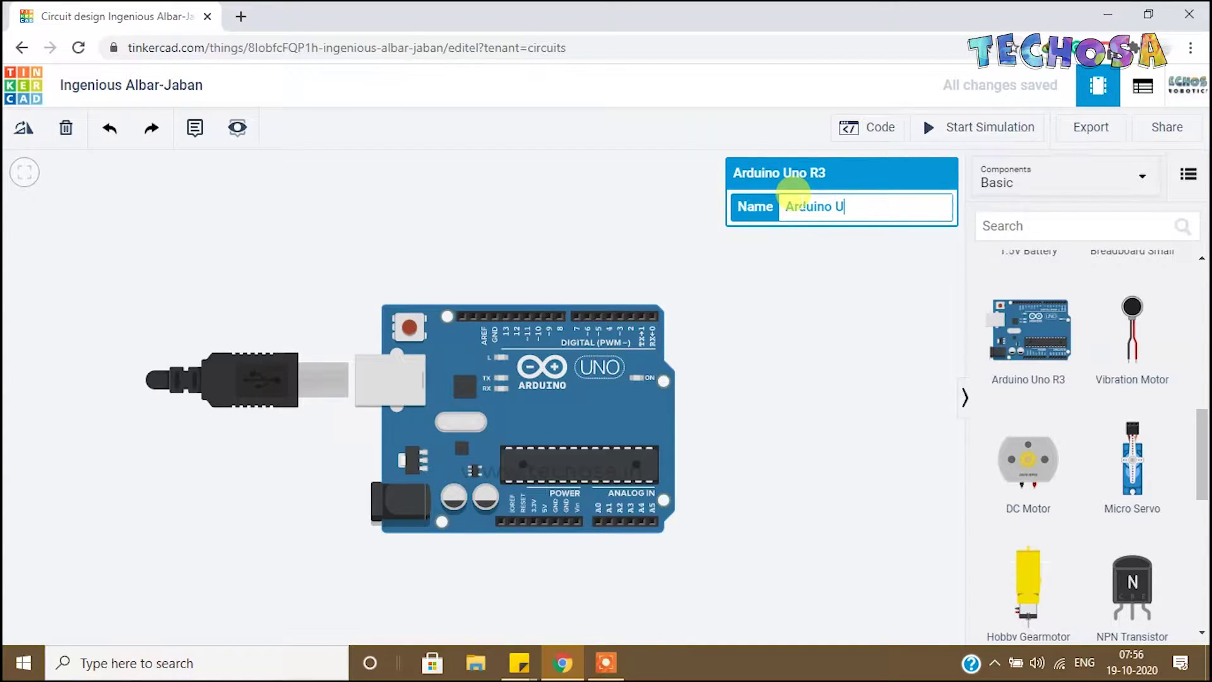
Step: Deselect the Arduino Uno R3 board and drag a red LED onto the canvas
left_click(847, 315)
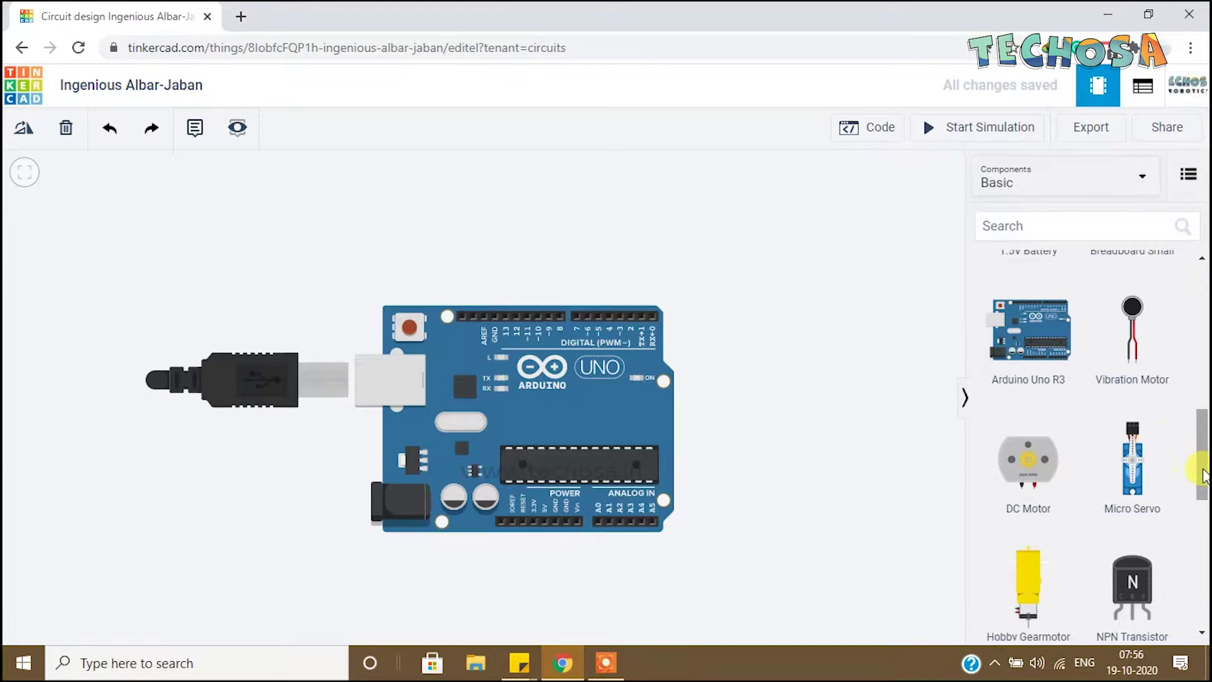
left_click_drag(1202, 461, 866, 306)
Step: Place an LED above the Arduino's digital pins and wire its anode to pin 2
left_click_drag(726, 278, 623, 279)
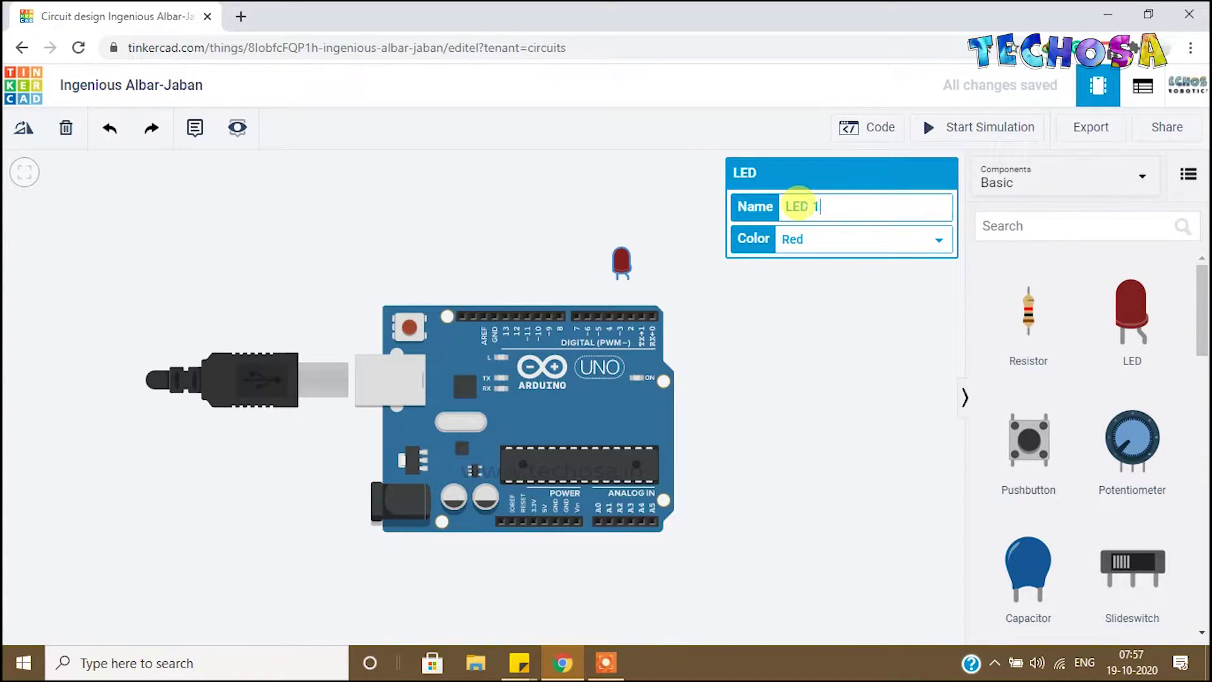
left_click(622, 290)
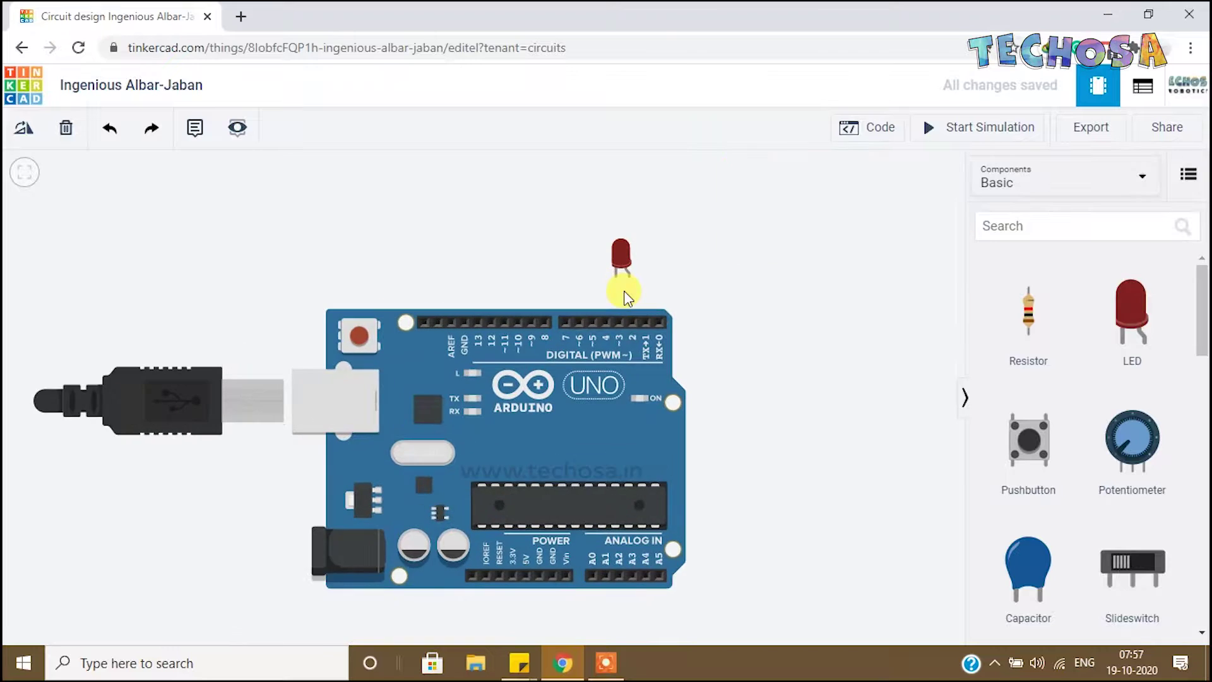
scroll(625, 293, "up", 5)
scroll(625, 294, "up", 1)
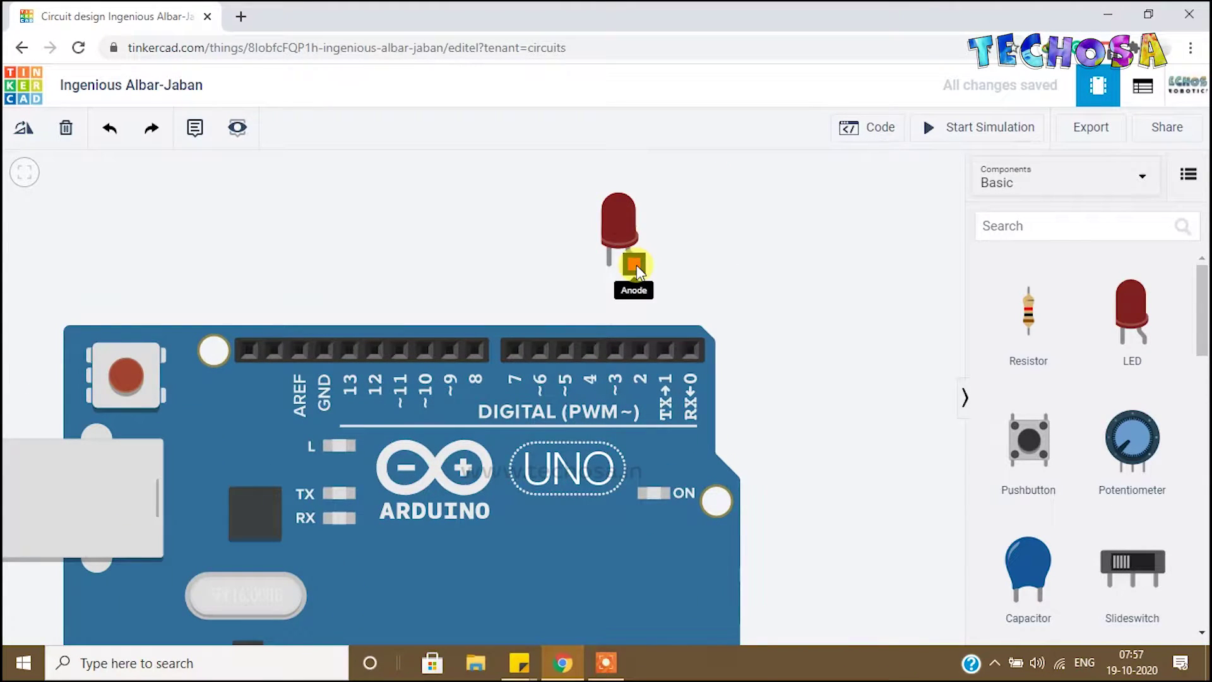
left_click(635, 266)
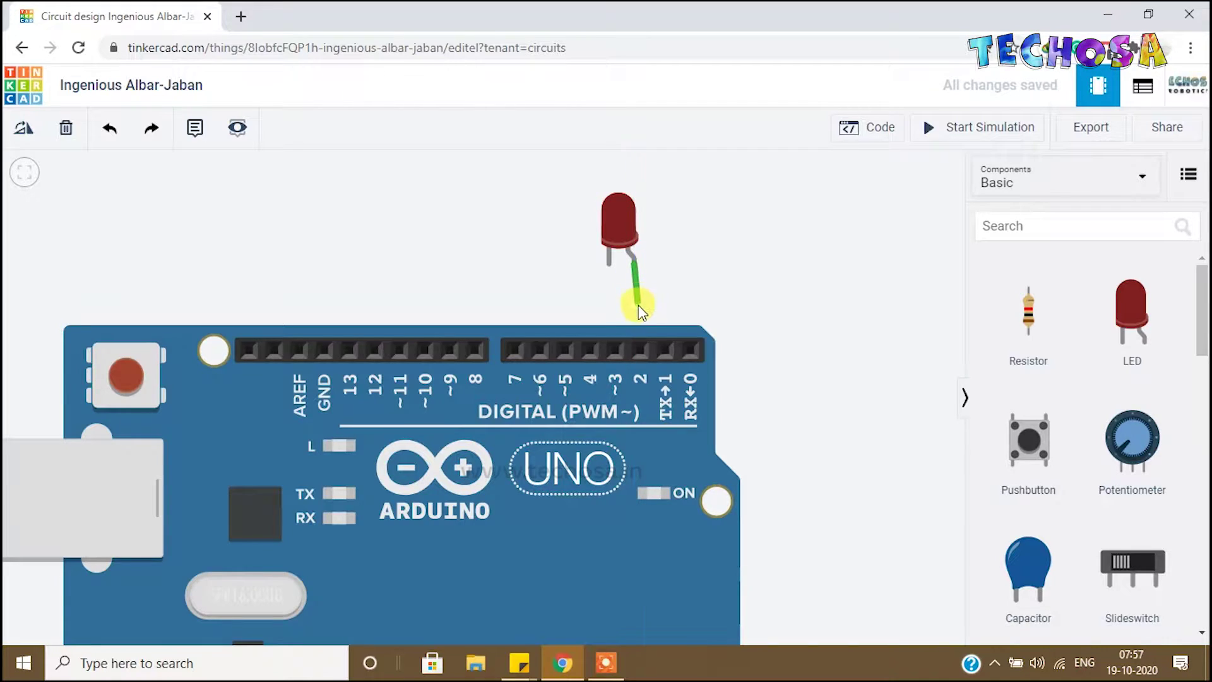
left_click(638, 347)
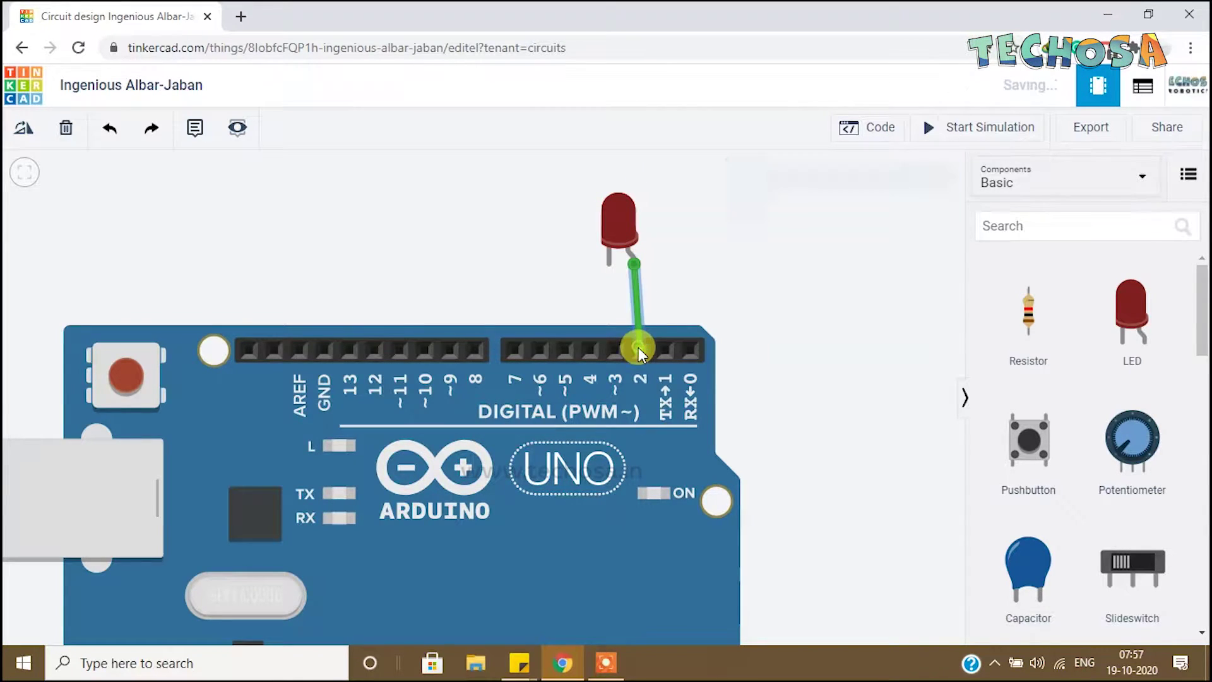
Step: Nudge the LED so the pin 2 wire runs straight, and wire its cathode to pin 3
left_click(626, 214)
left_click_drag(626, 215, 633, 218)
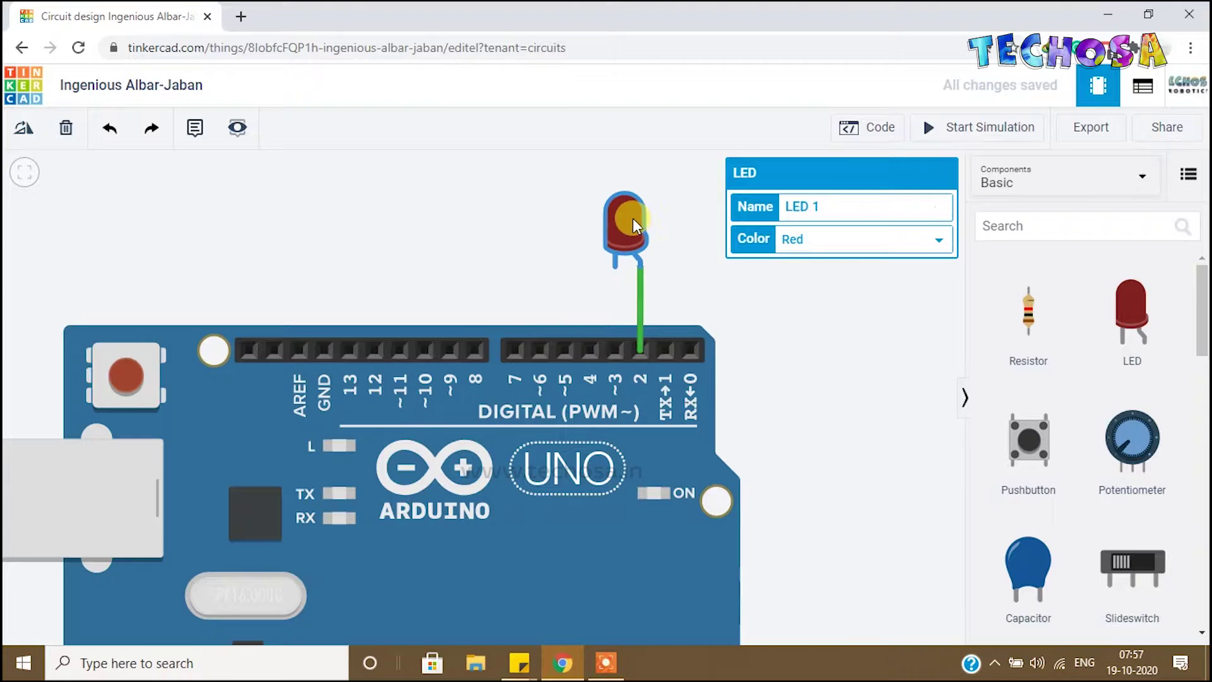
left_click(694, 273)
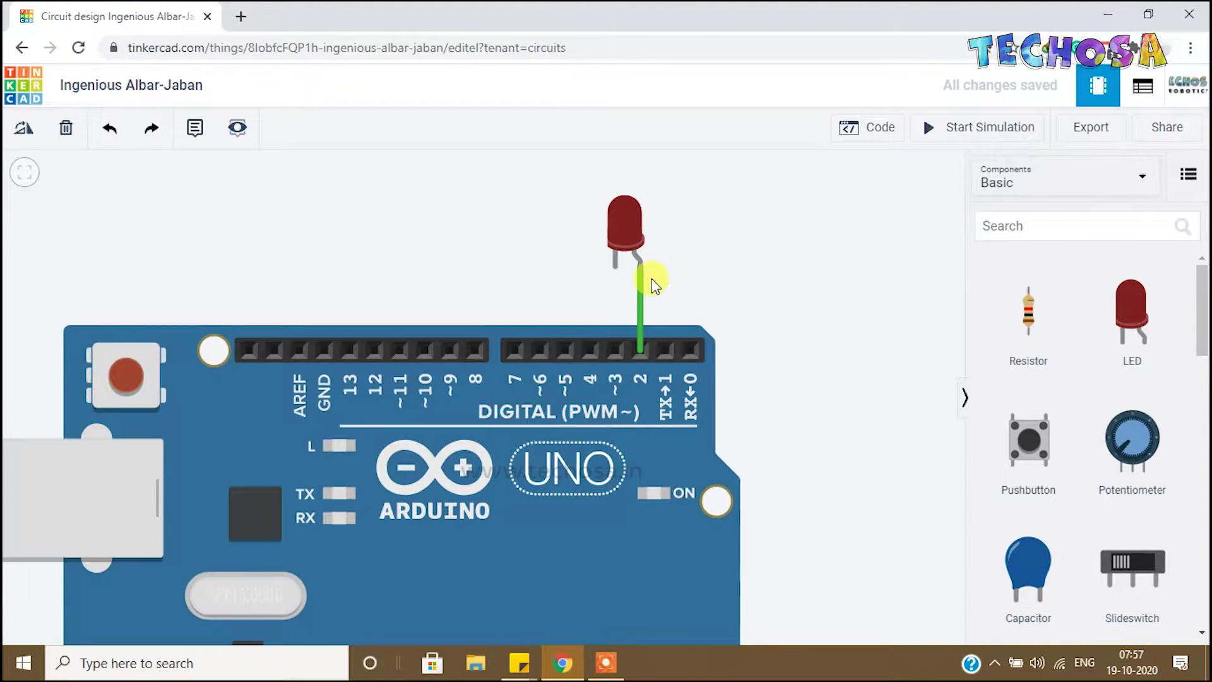
left_click(612, 267)
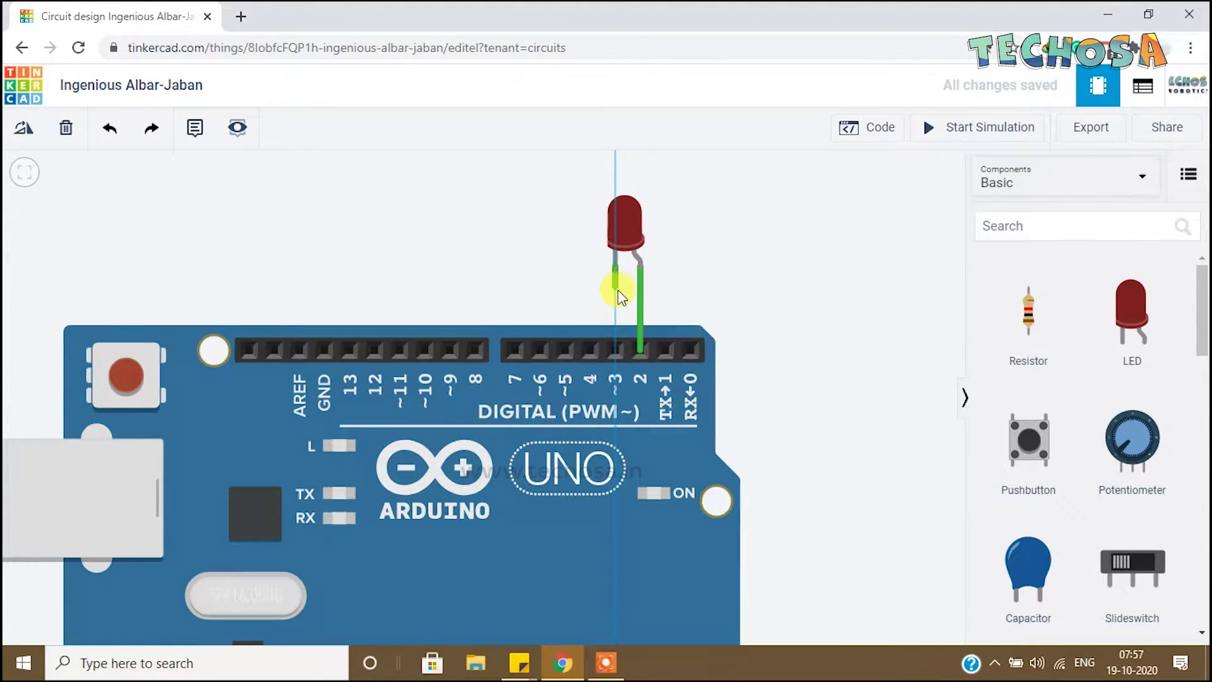
left_click(617, 349)
left_click(726, 267)
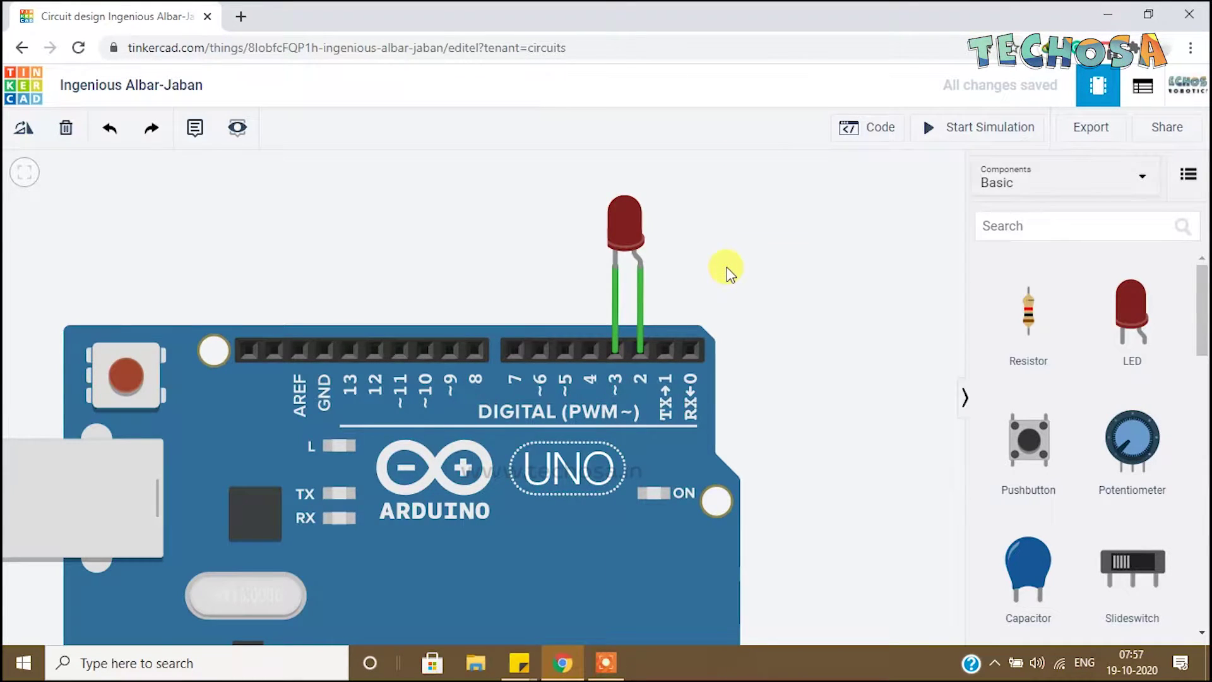
scroll(726, 268, "down", 3)
scroll(170, 257, "down", 3)
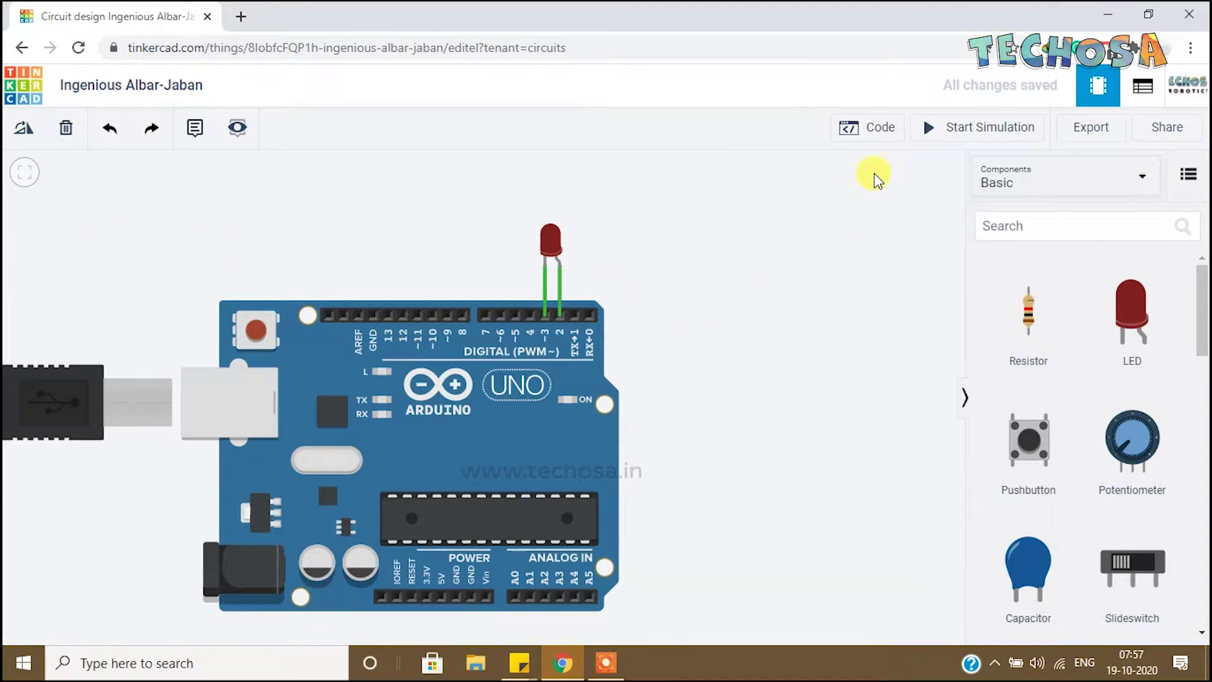
left_click(886, 135)
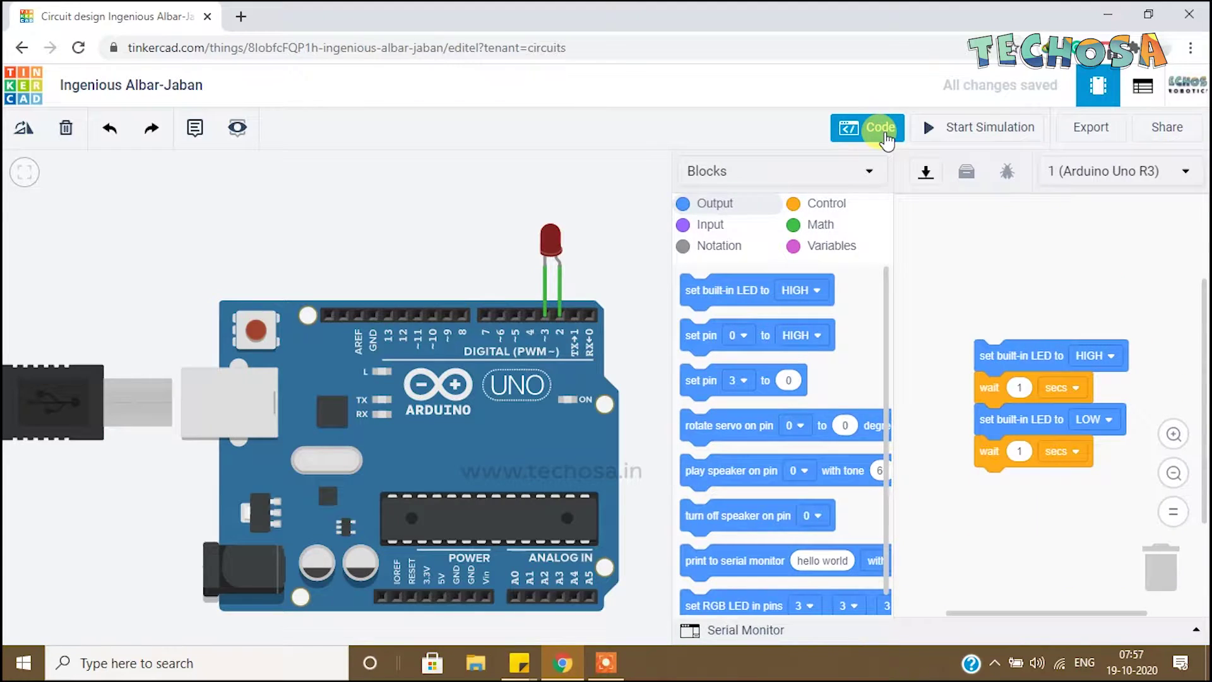
Step: Discard the default built-in LED blocks and stack two set pin blocks in their place
left_click_drag(1014, 356, 820, 368)
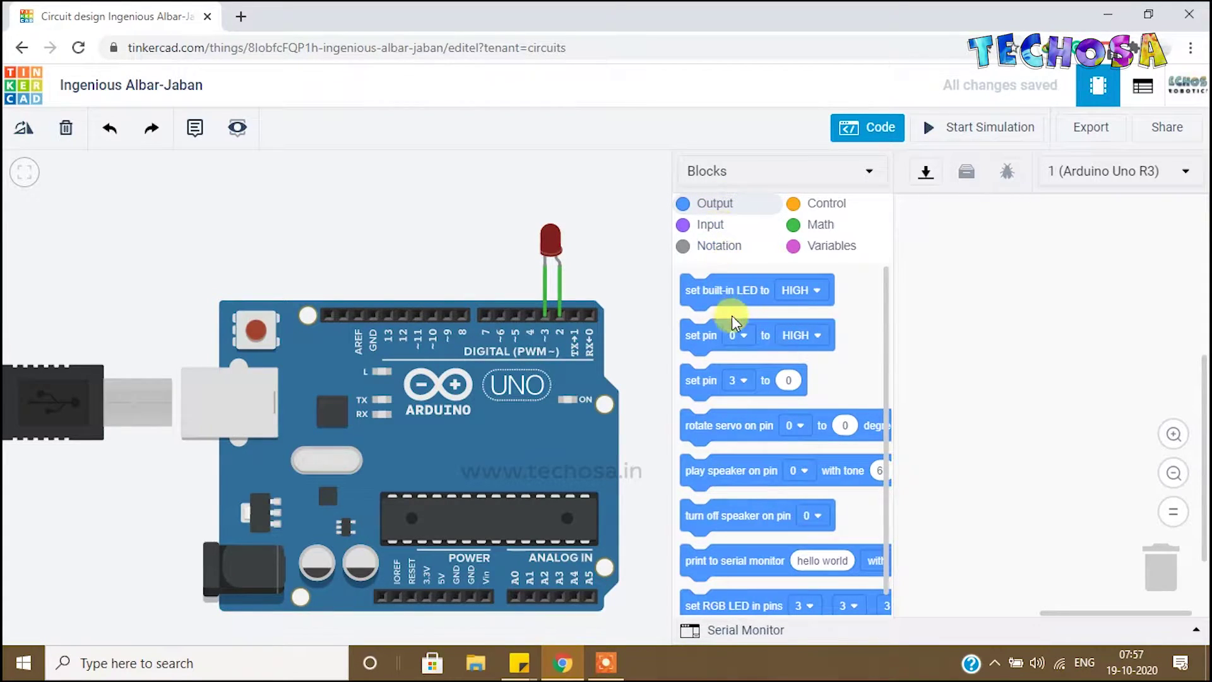
left_click_drag(710, 338, 991, 276)
left_click_drag(700, 338, 993, 317)
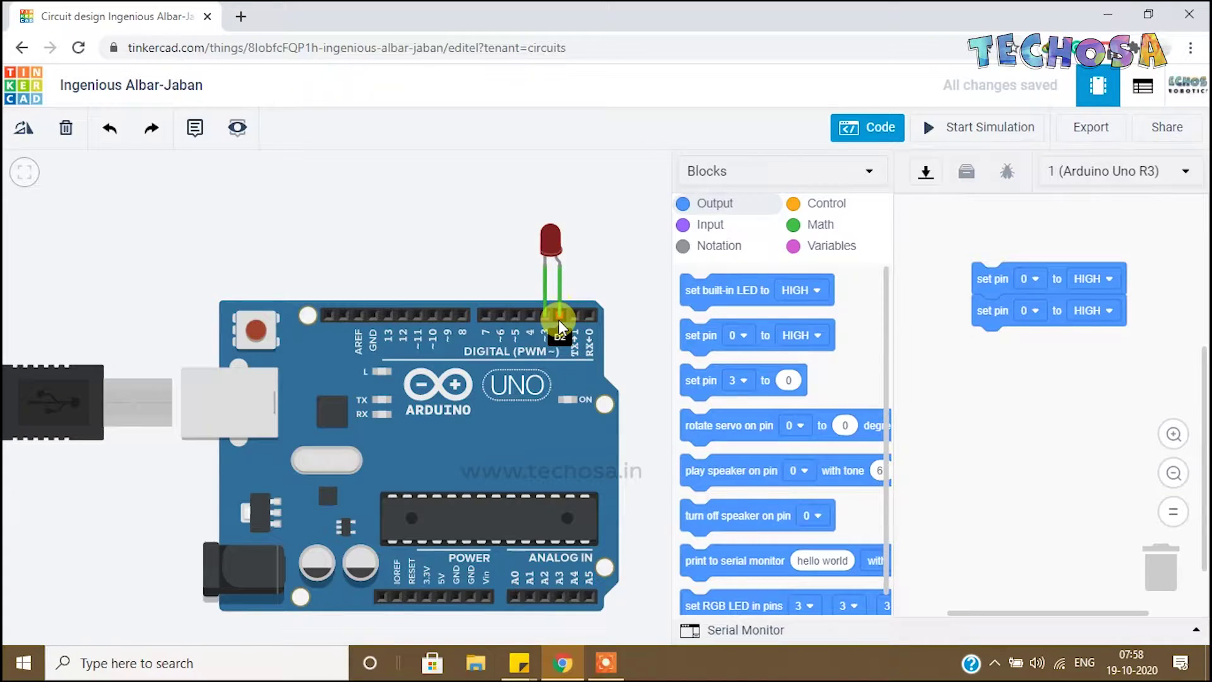
Step: Set the first block to pin 2 HIGH and the second to pin 3 LOW
left_click(1032, 280)
left_click(1022, 361)
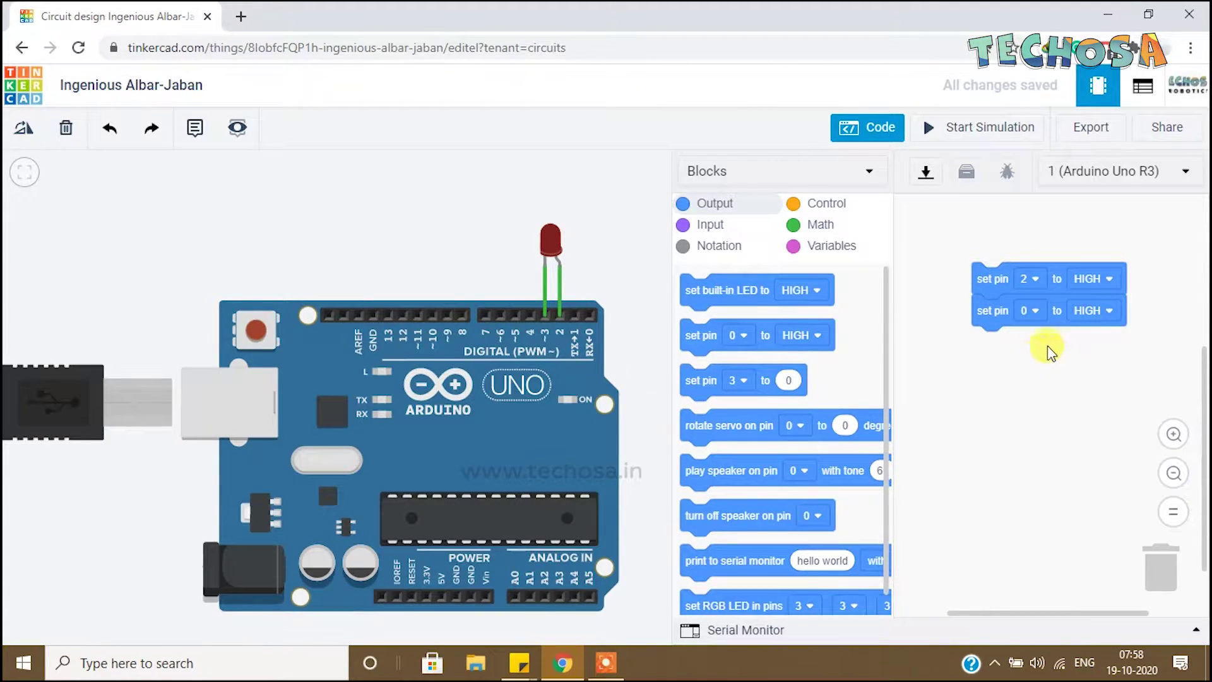
left_click(1090, 279)
left_click(1081, 318)
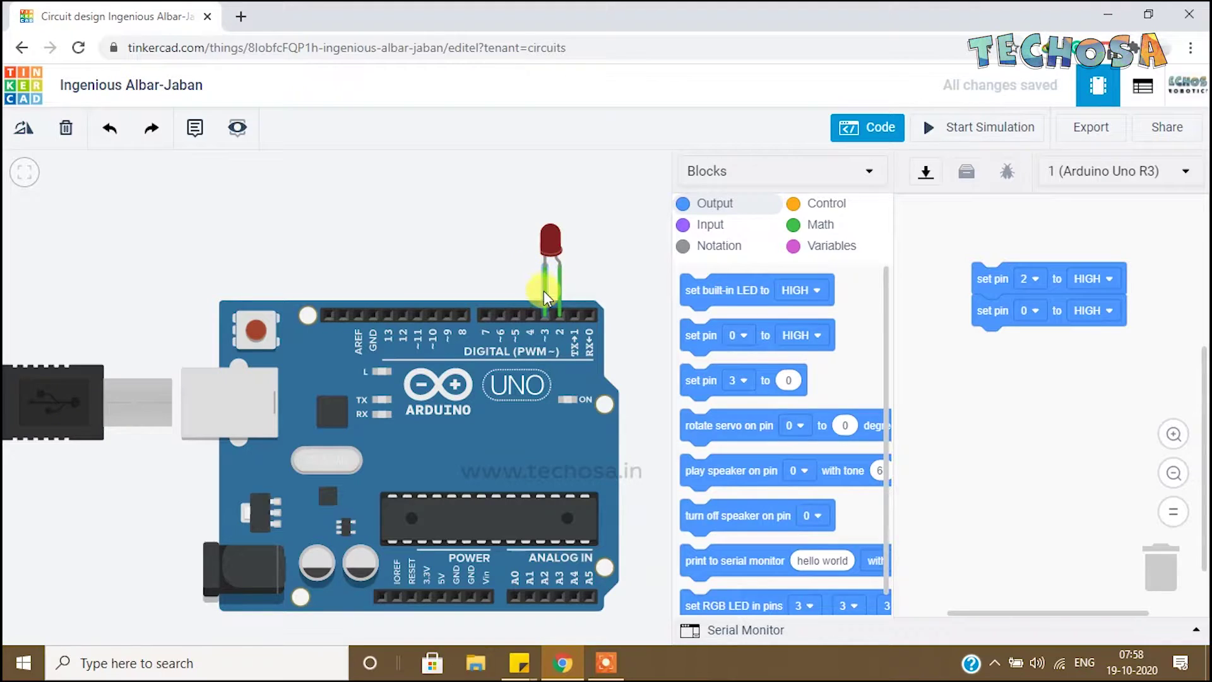
left_click(1030, 321)
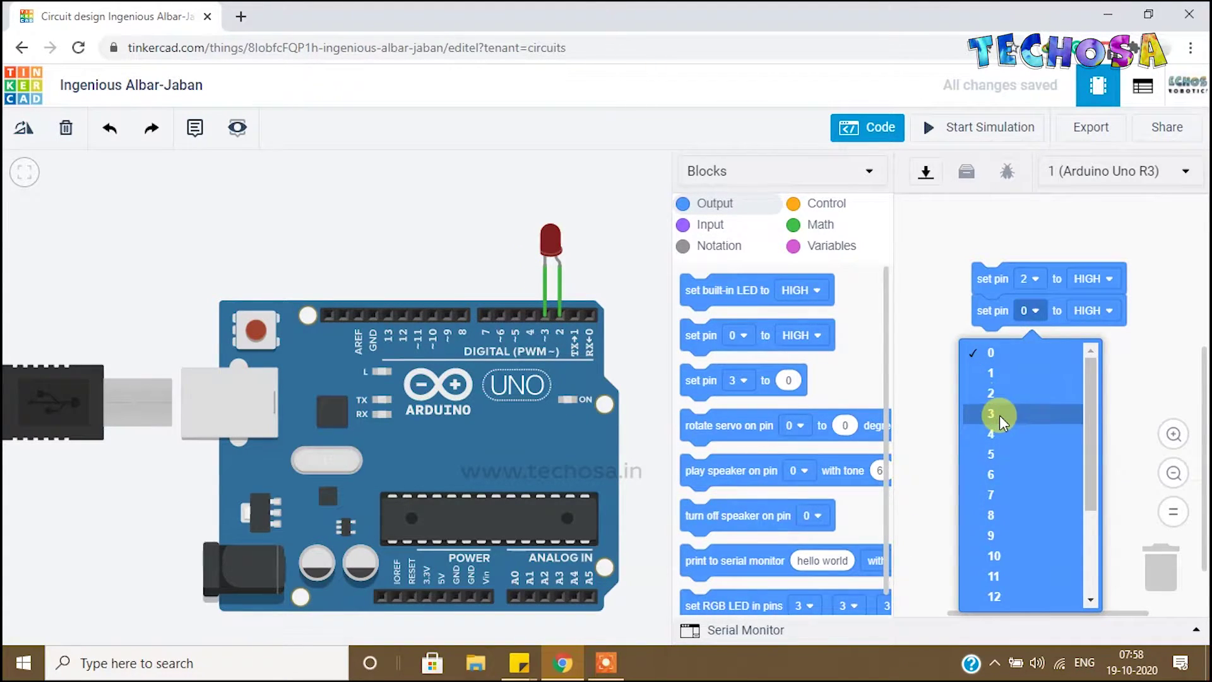
left_click(999, 414)
left_click(1088, 311)
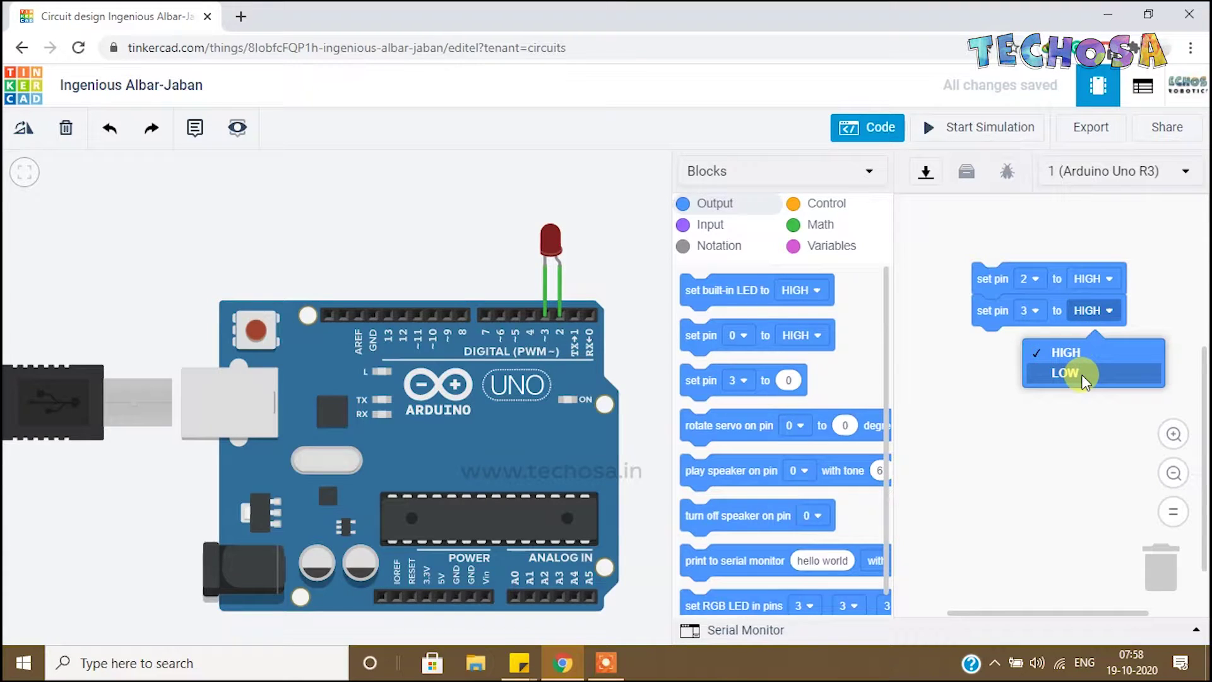
left_click(1082, 373)
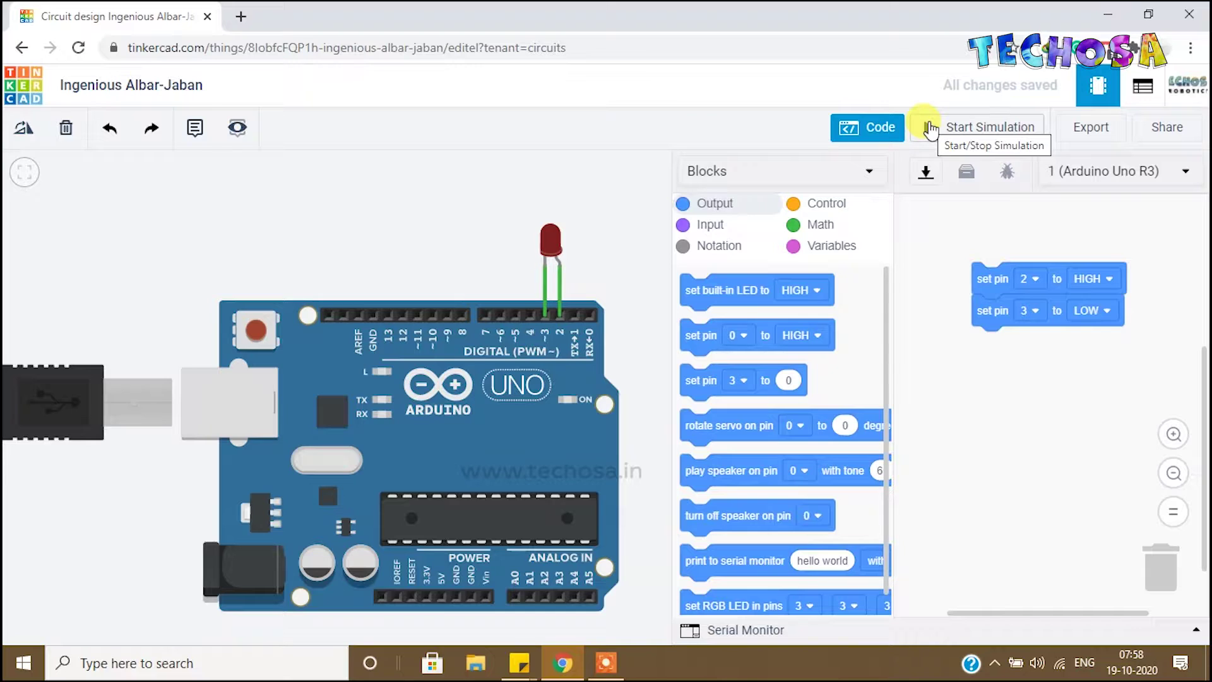
Step: Run the simulation to light the LED, then switch pin 2 to LOW and rerun it
left_click(931, 129)
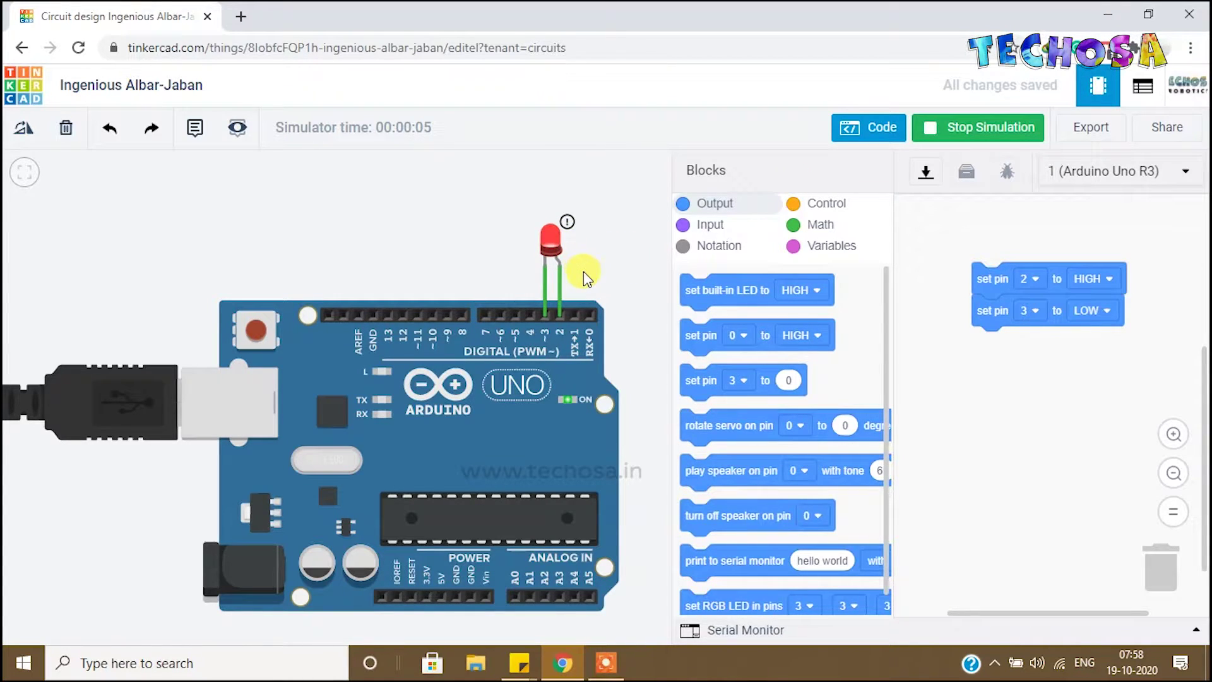
left_click(947, 130)
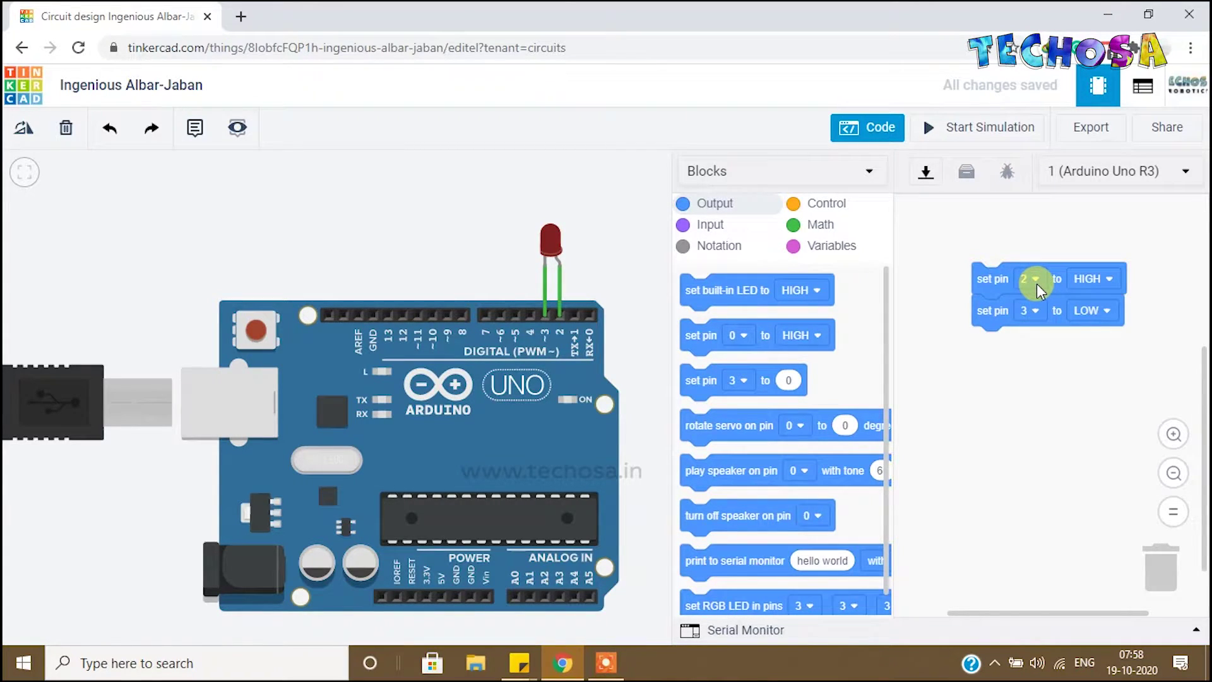
left_click(1108, 282)
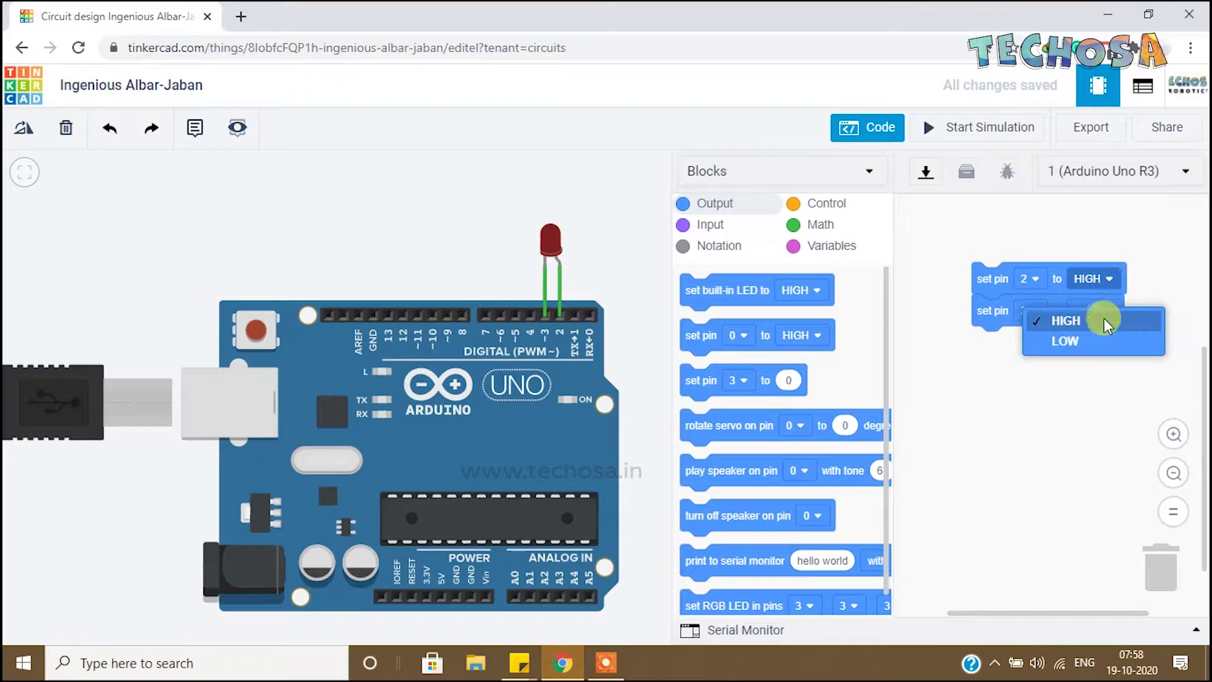
left_click(1103, 349)
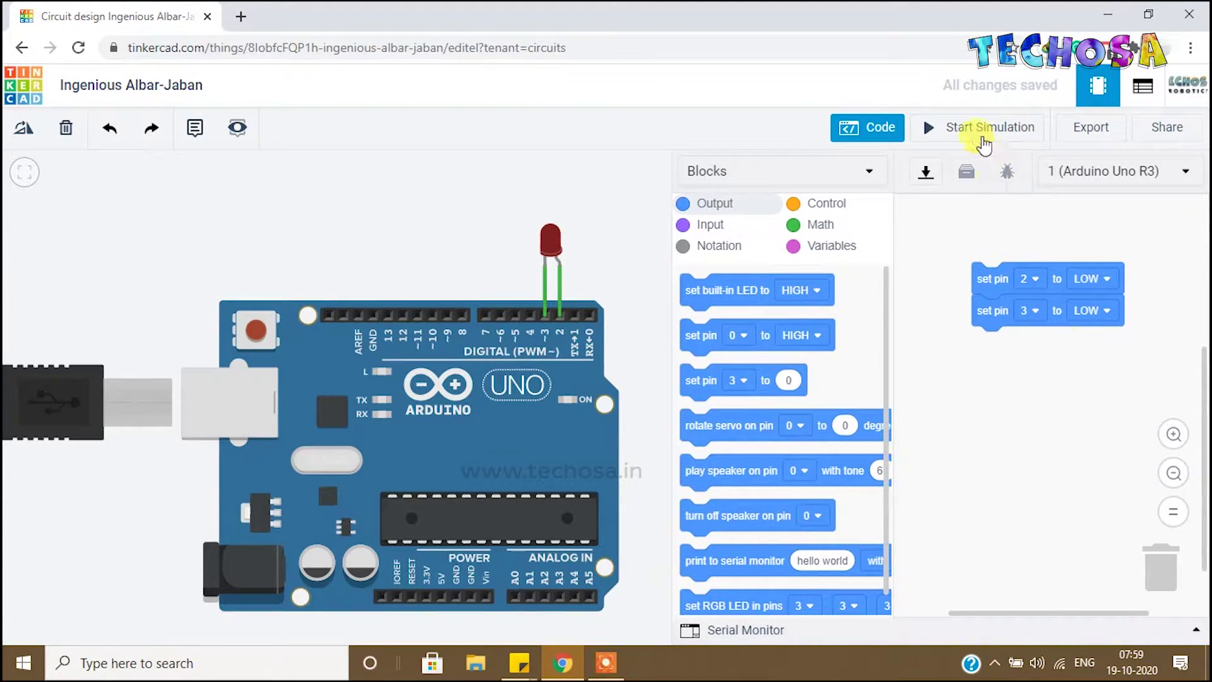
left_click(981, 128)
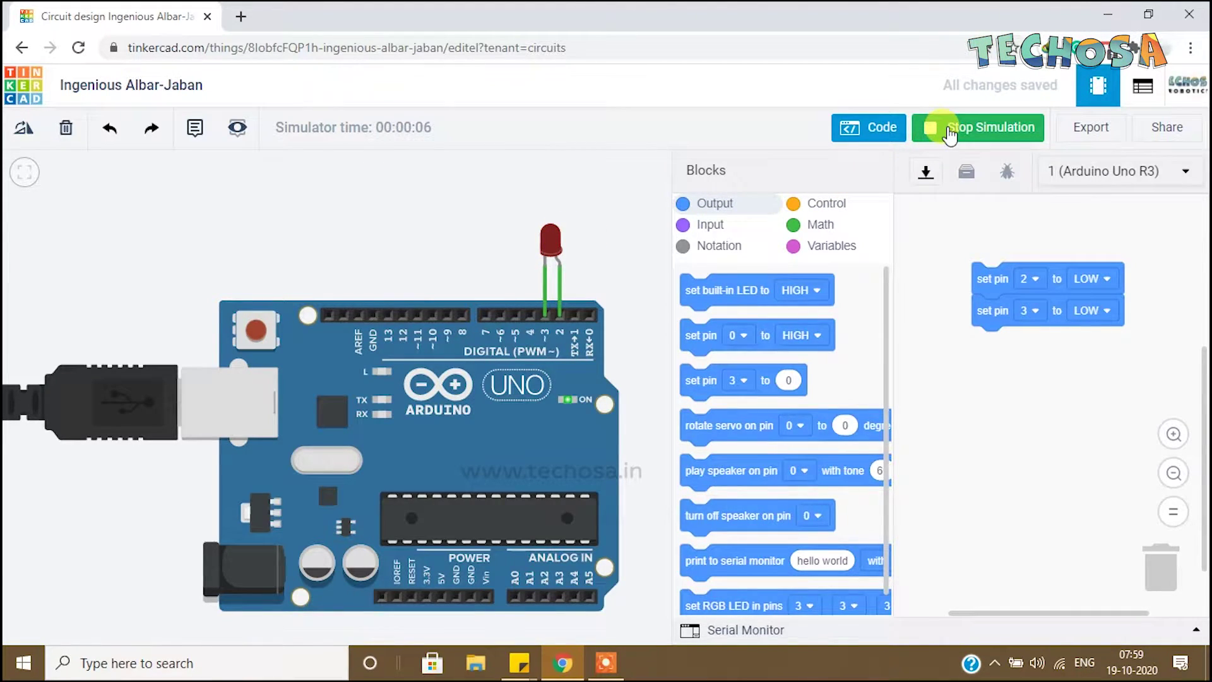
left_click(949, 133)
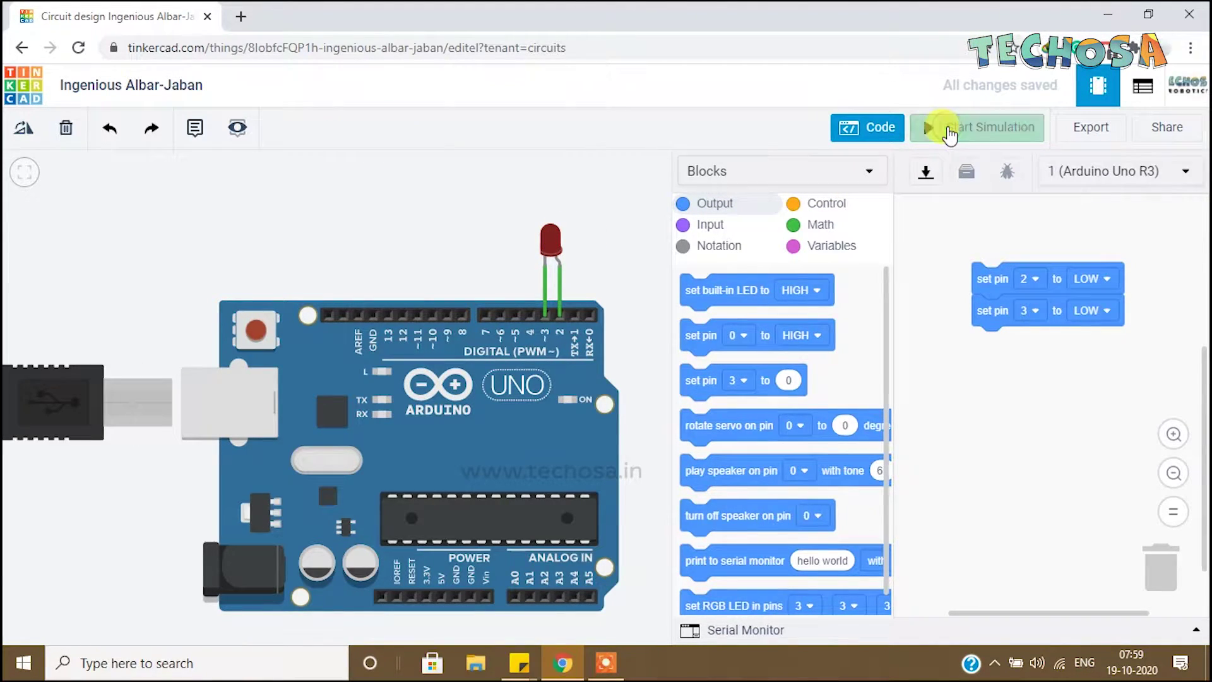
left_click(1106, 282)
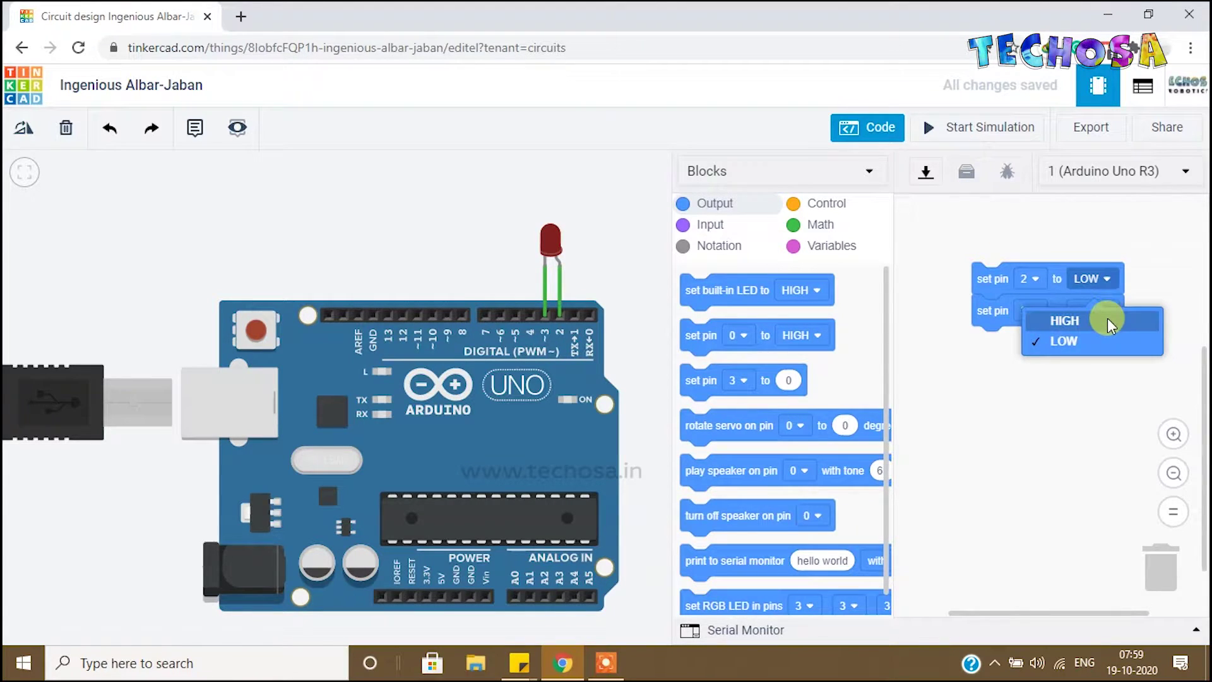
left_click(1067, 317)
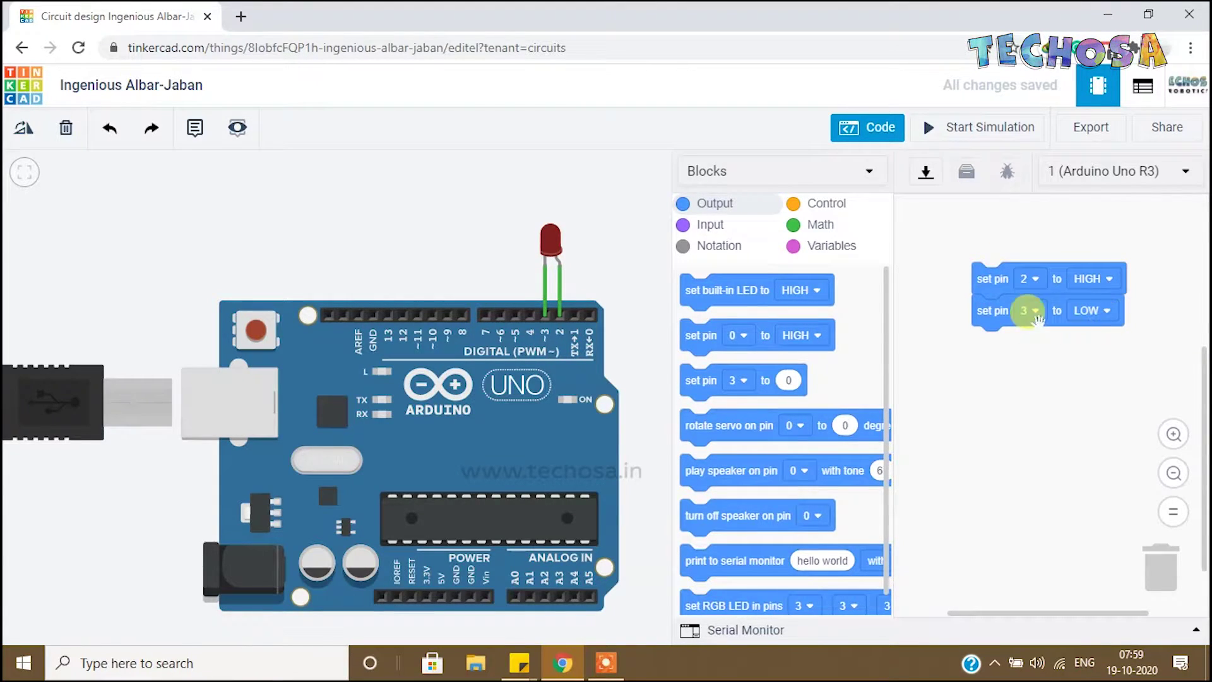
left_click(1096, 312)
left_click(1101, 353)
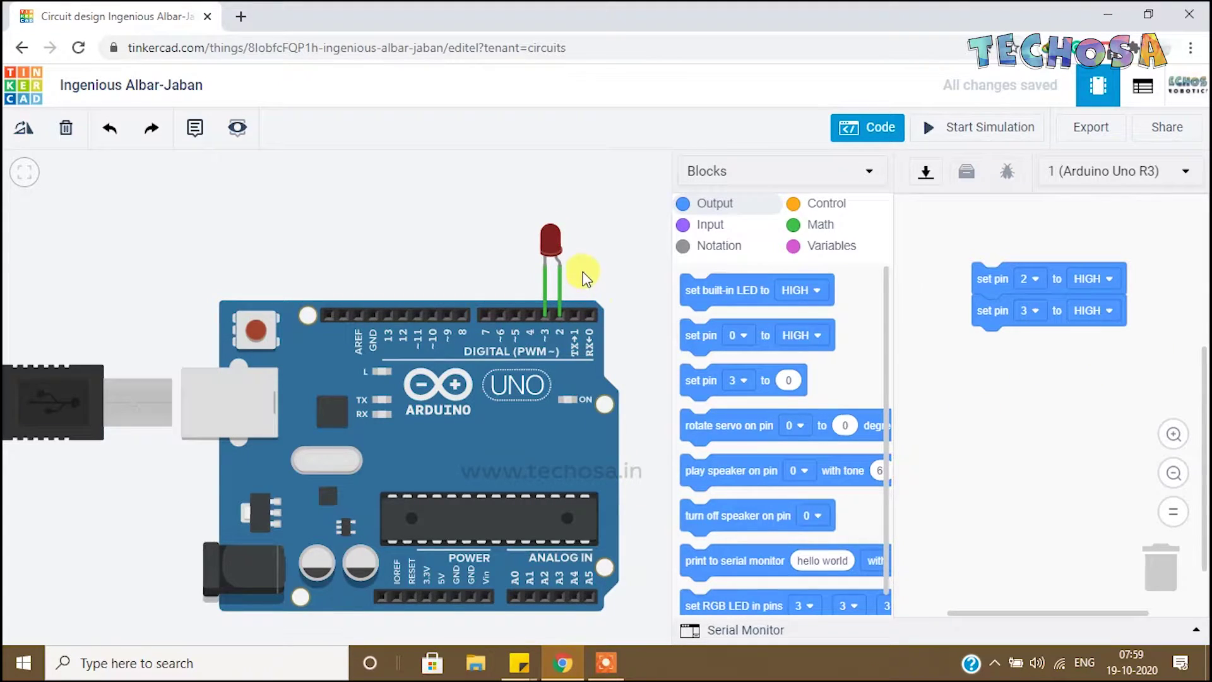
left_click(996, 131)
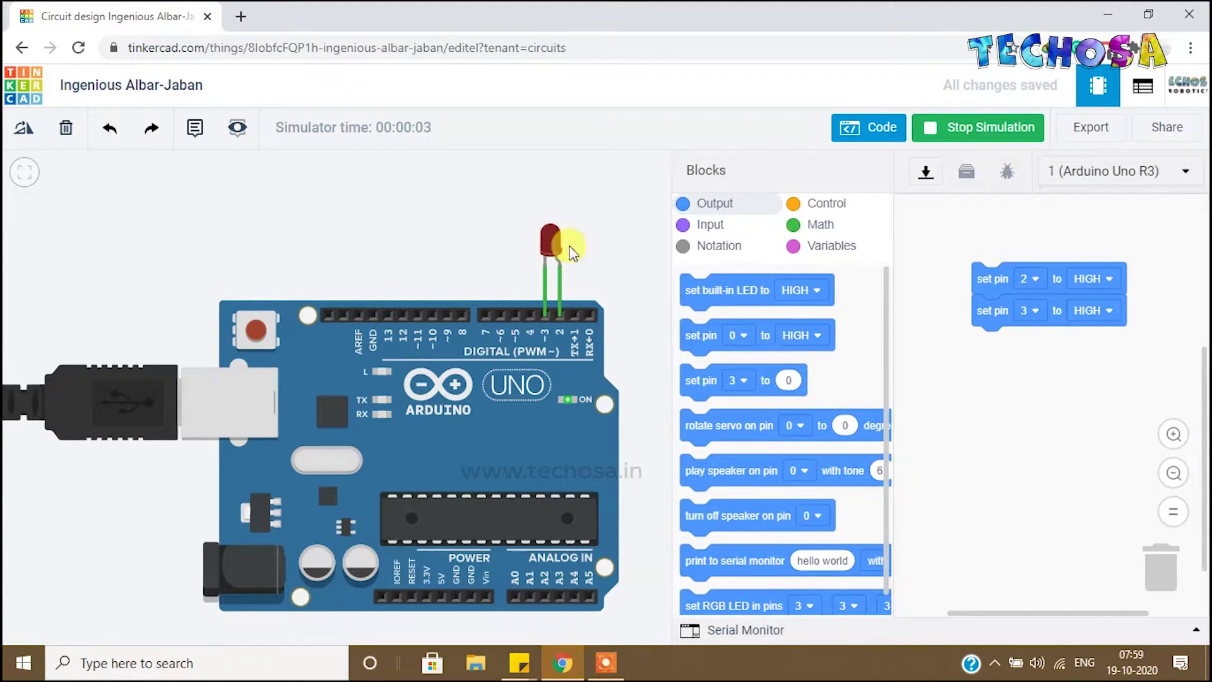
left_click(975, 132)
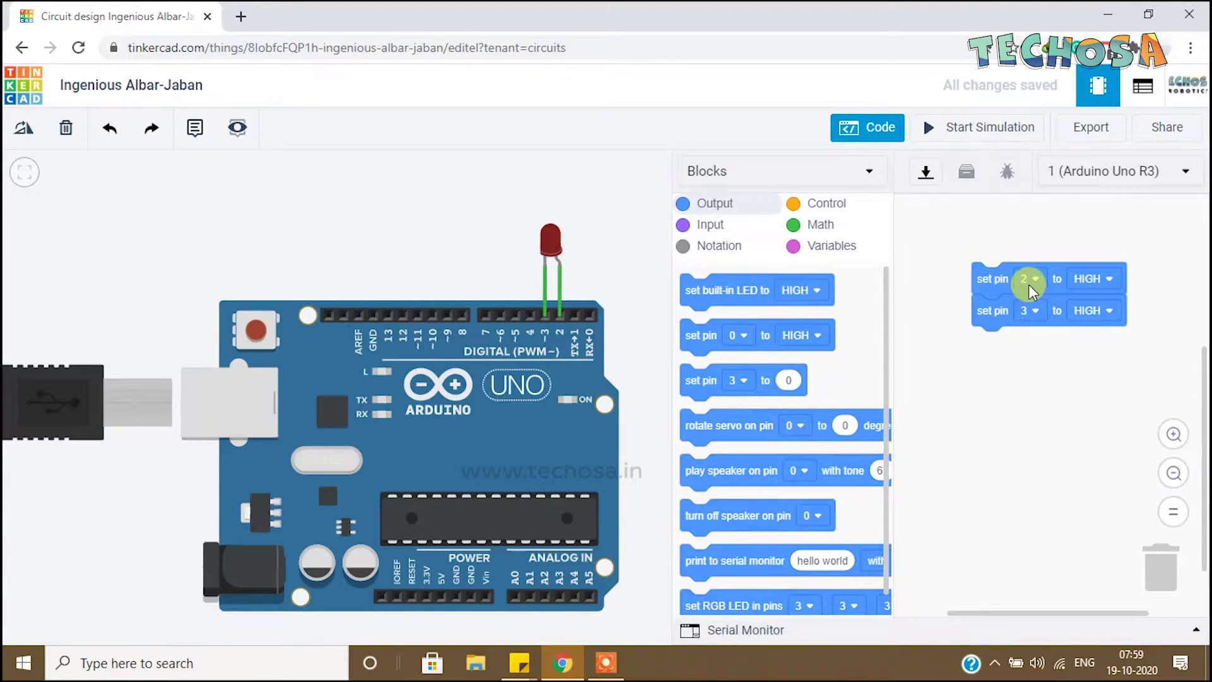
left_click(1094, 284)
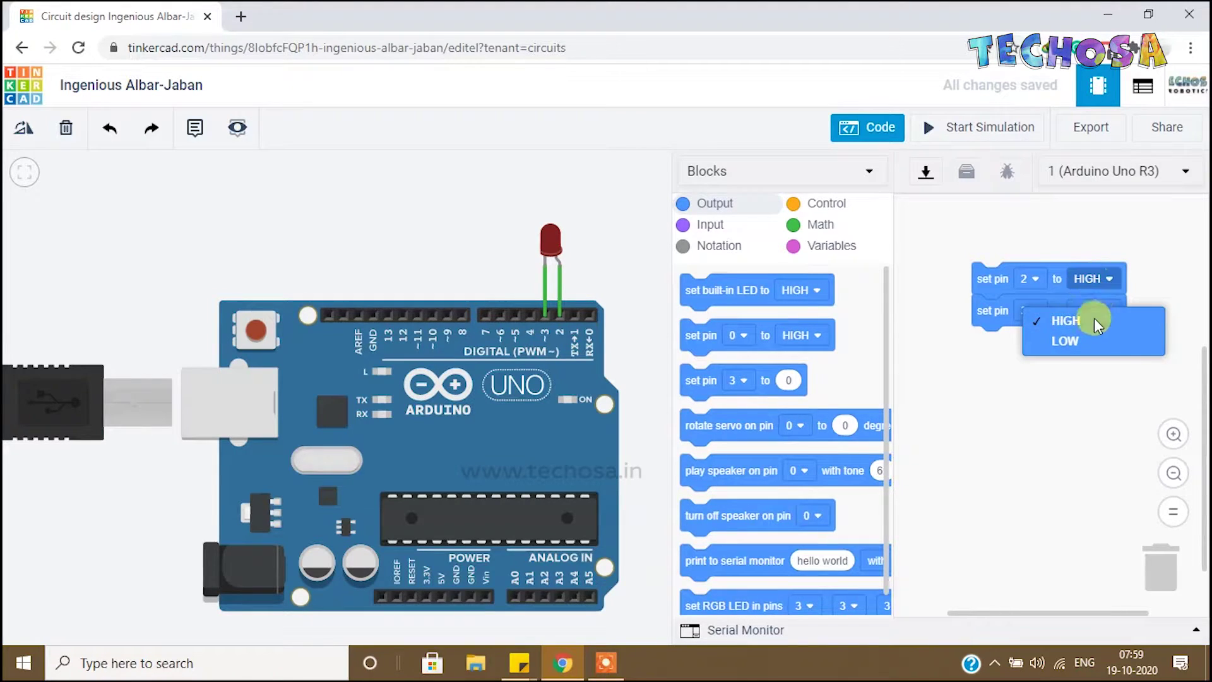
left_click(1067, 339)
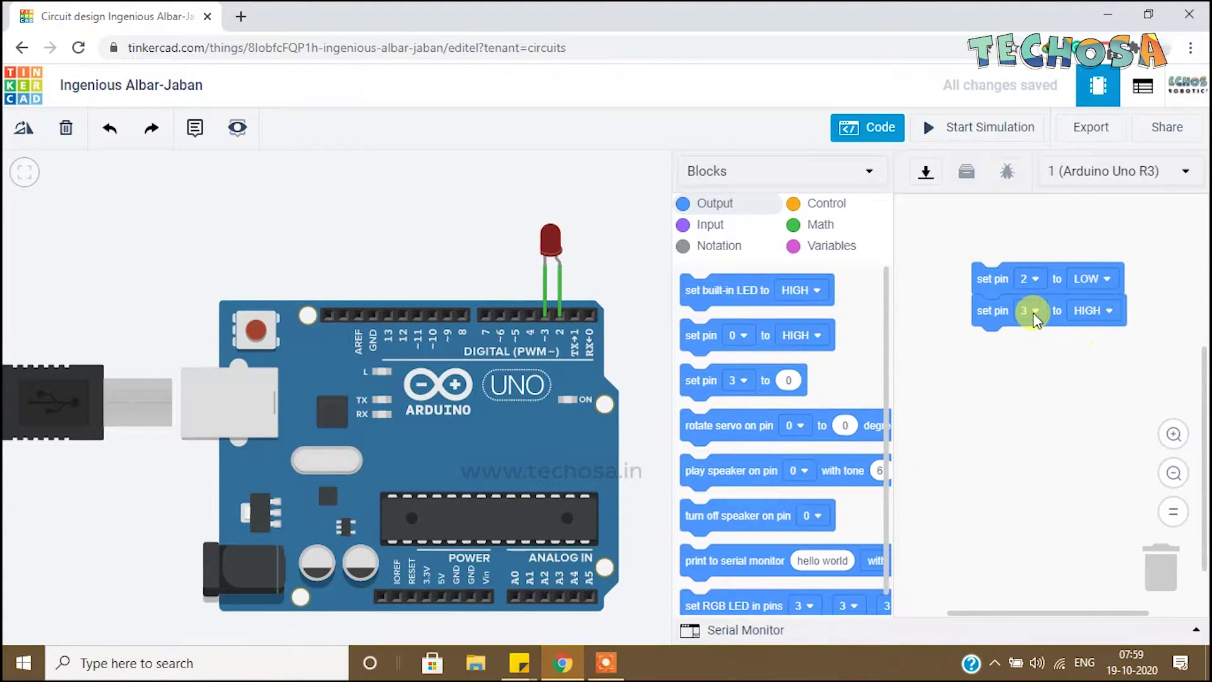
left_click(1101, 313)
left_click(1095, 349)
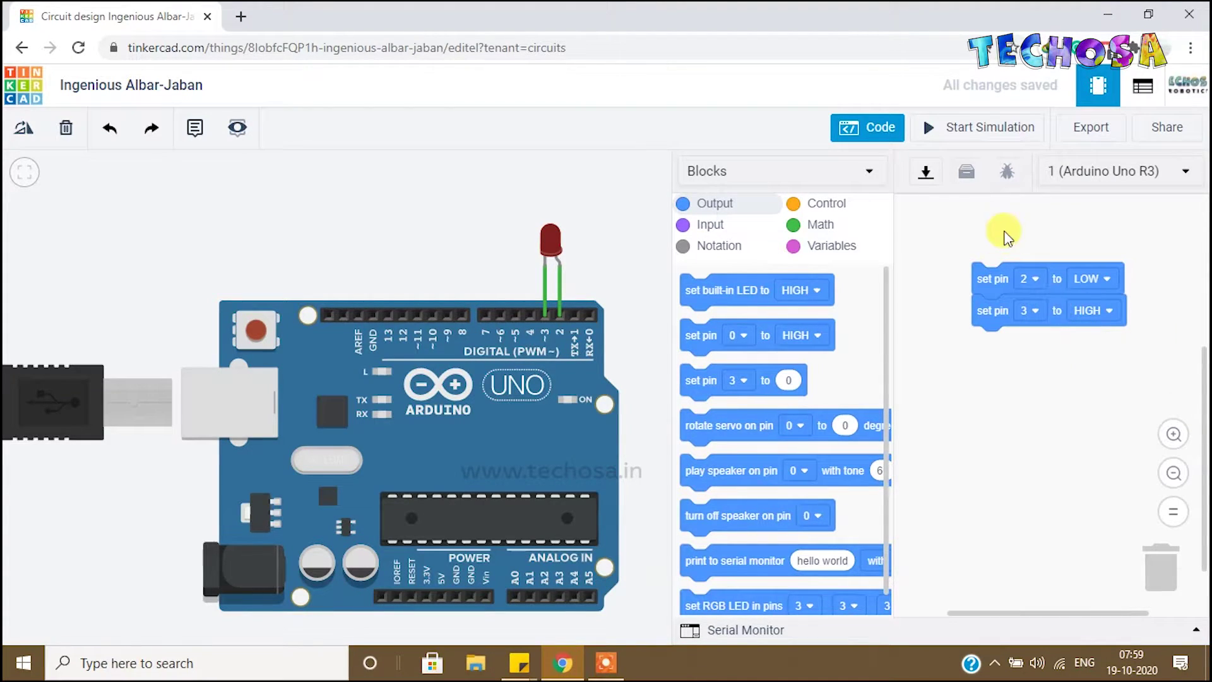
left_click(963, 130)
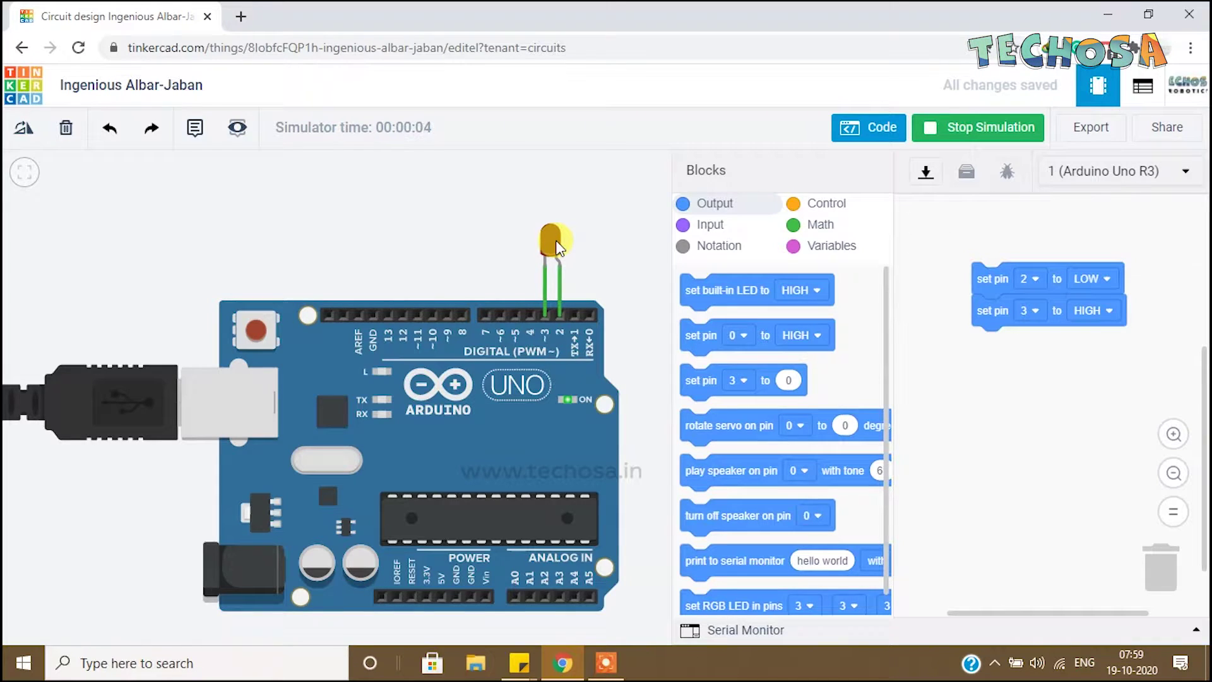
left_click(954, 128)
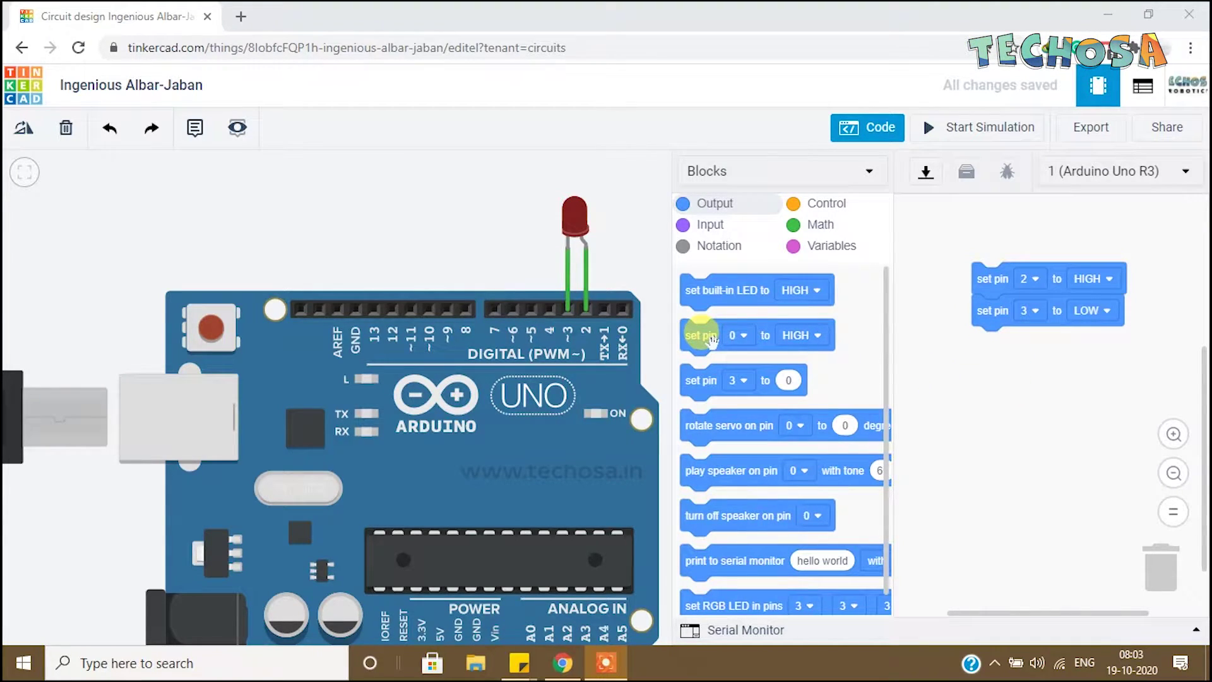
Step: Append set pin blocks for pin 2 and pin 3 below the stack and test-run the simulation
left_click_drag(712, 341, 1004, 350)
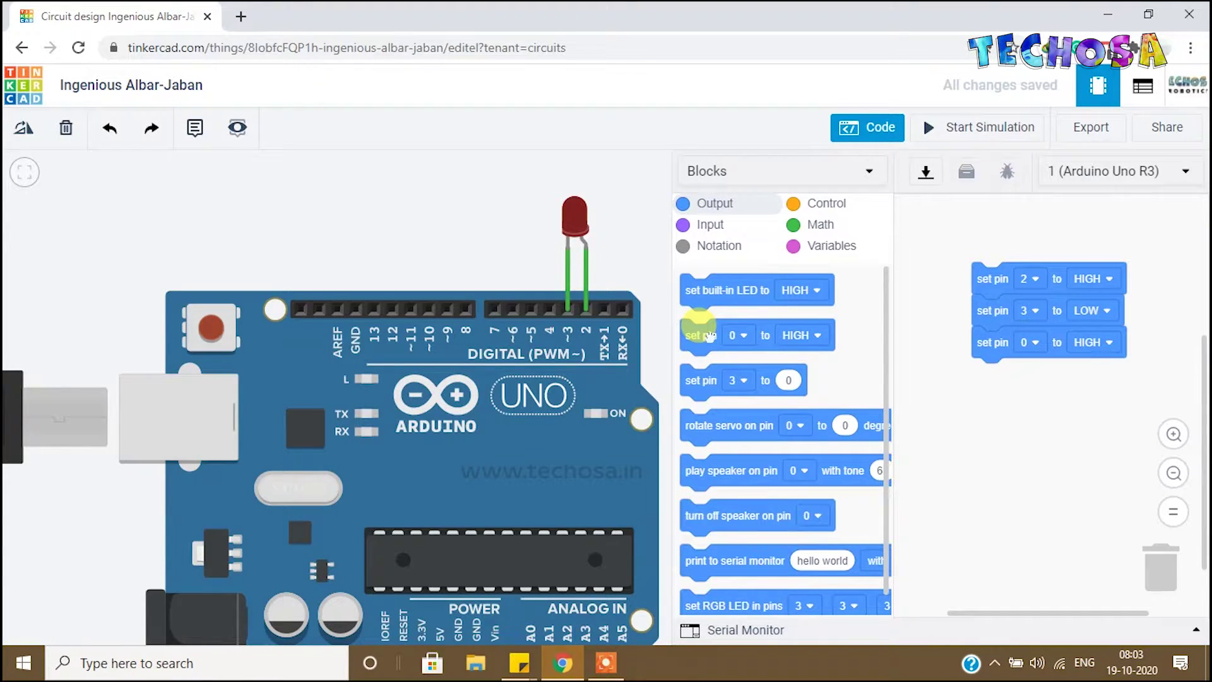
left_click_drag(709, 335, 992, 375)
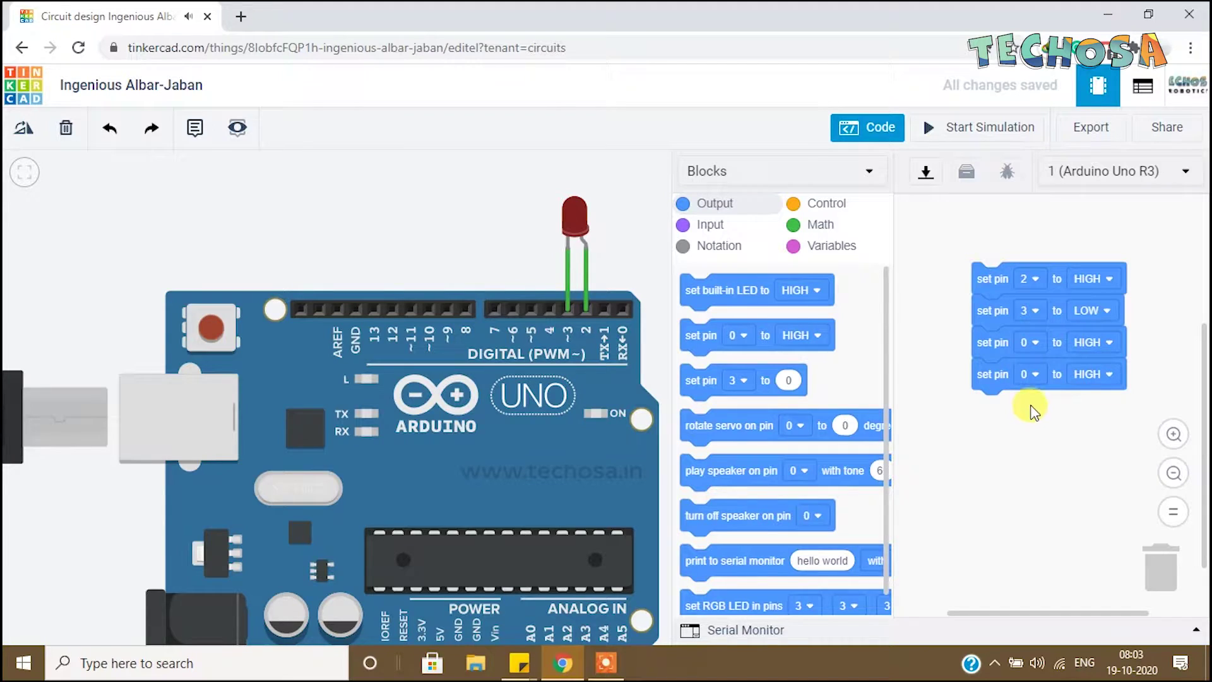
left_click(1036, 346)
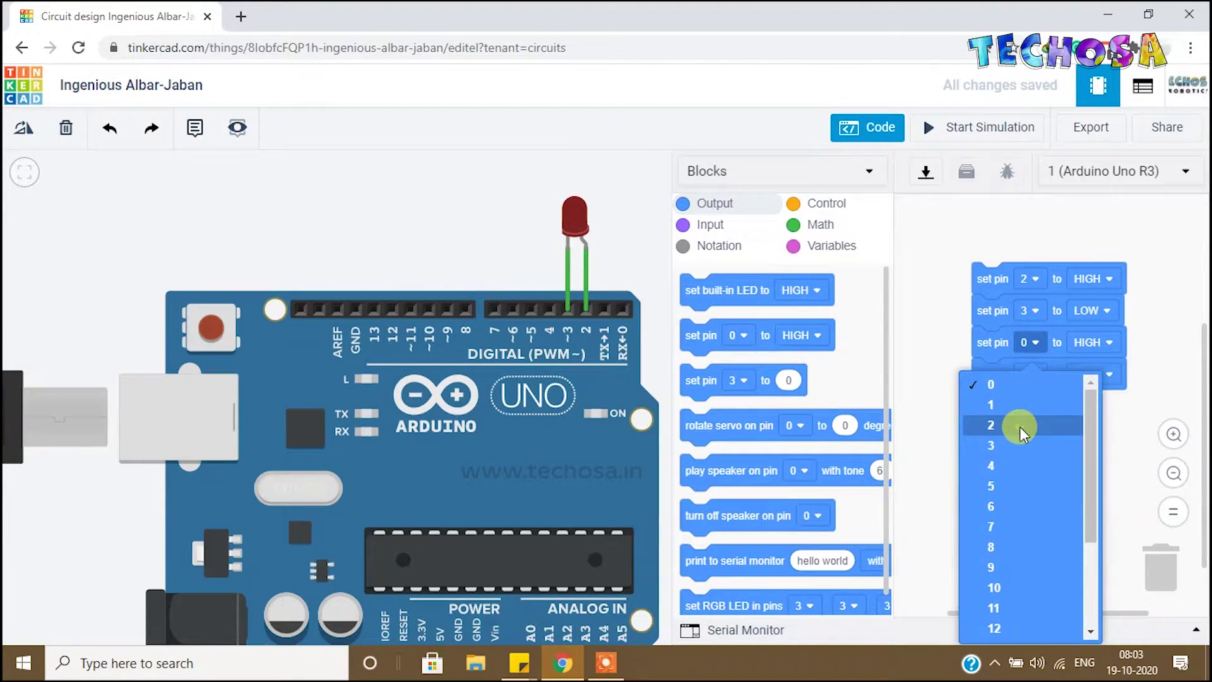
left_click(1021, 427)
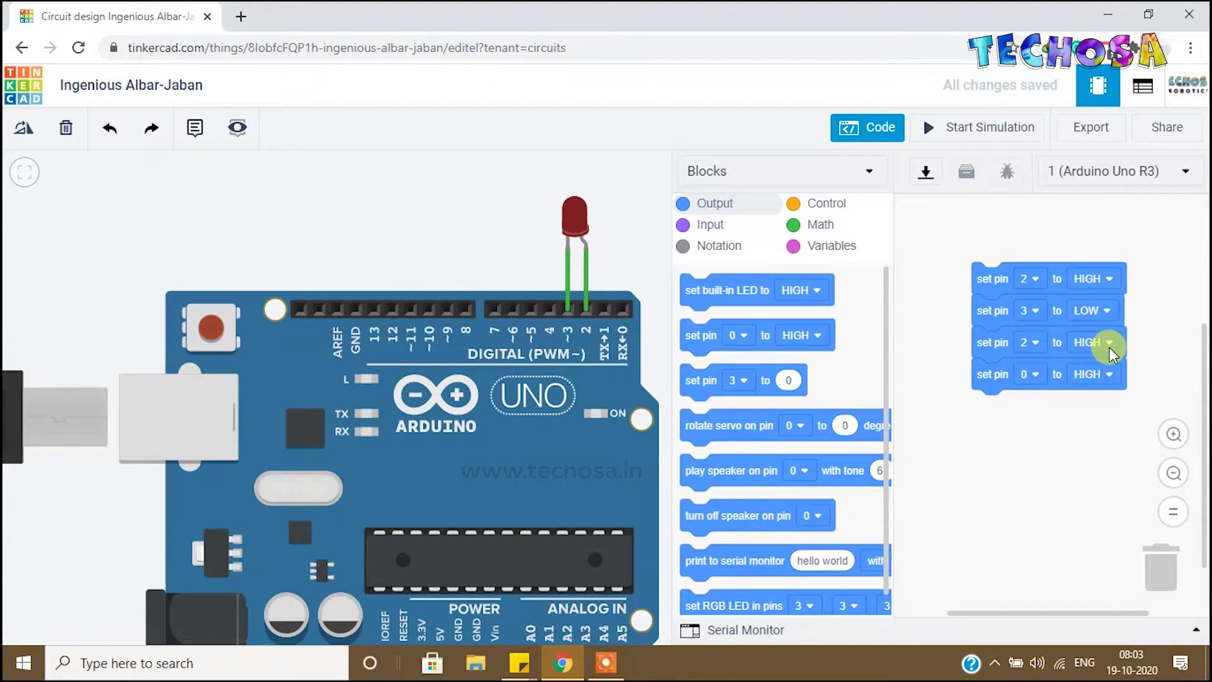
left_click(1034, 375)
left_click(1021, 478)
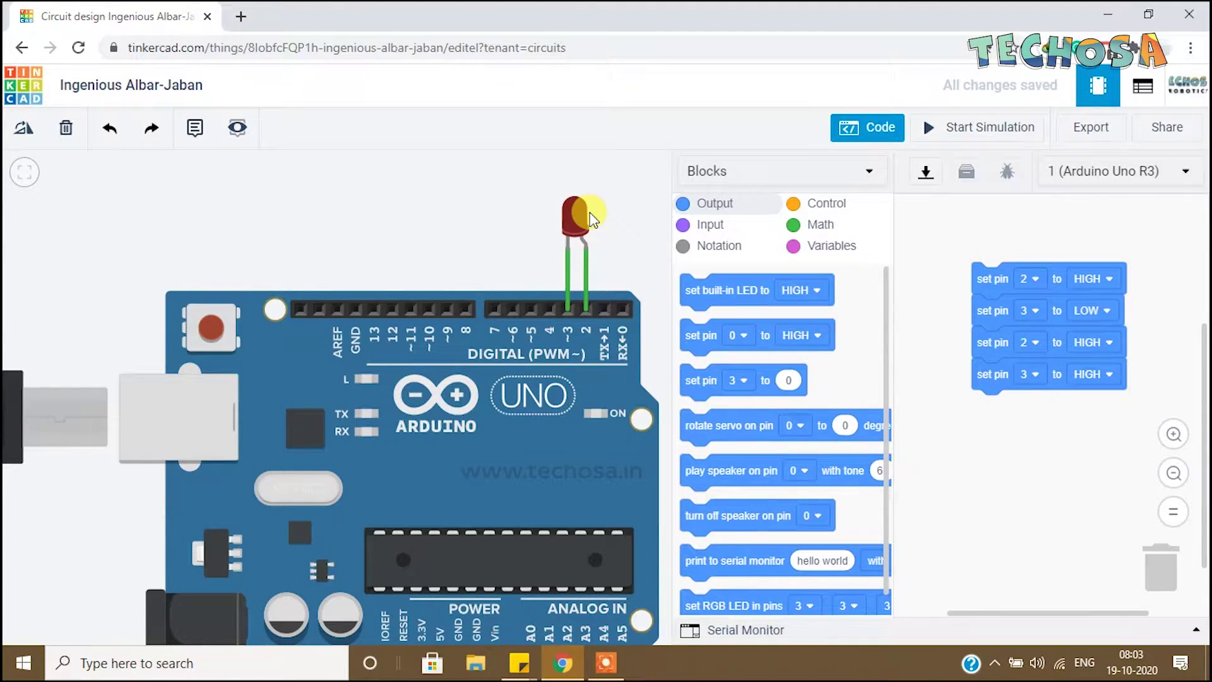
left_click(959, 132)
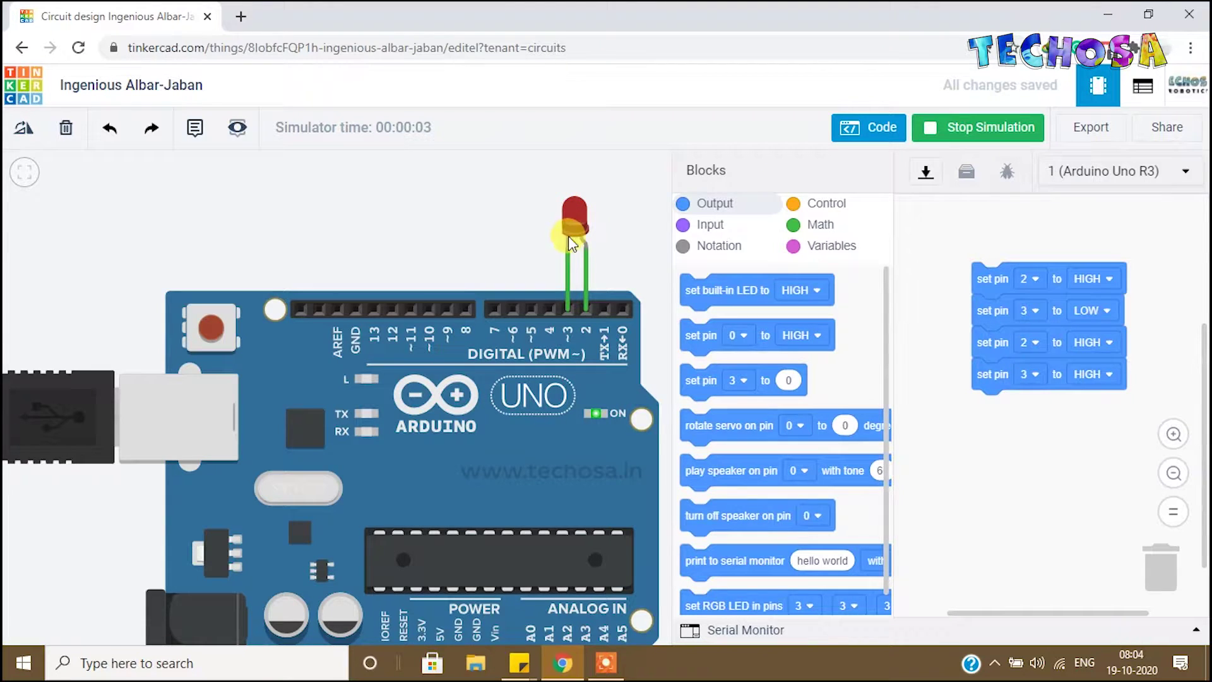
left_click(949, 138)
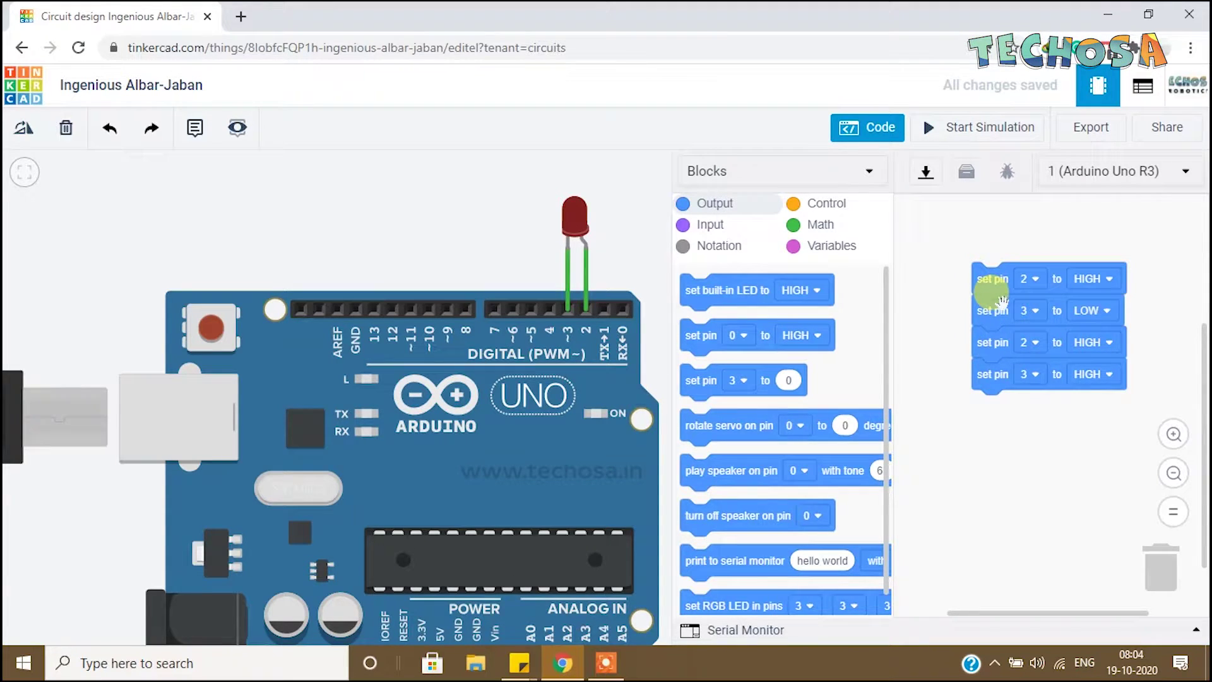
Step: Detach the pin 2 and pin 3 HIGH blocks and show the Control blocks palette
left_click_drag(993, 346, 996, 444)
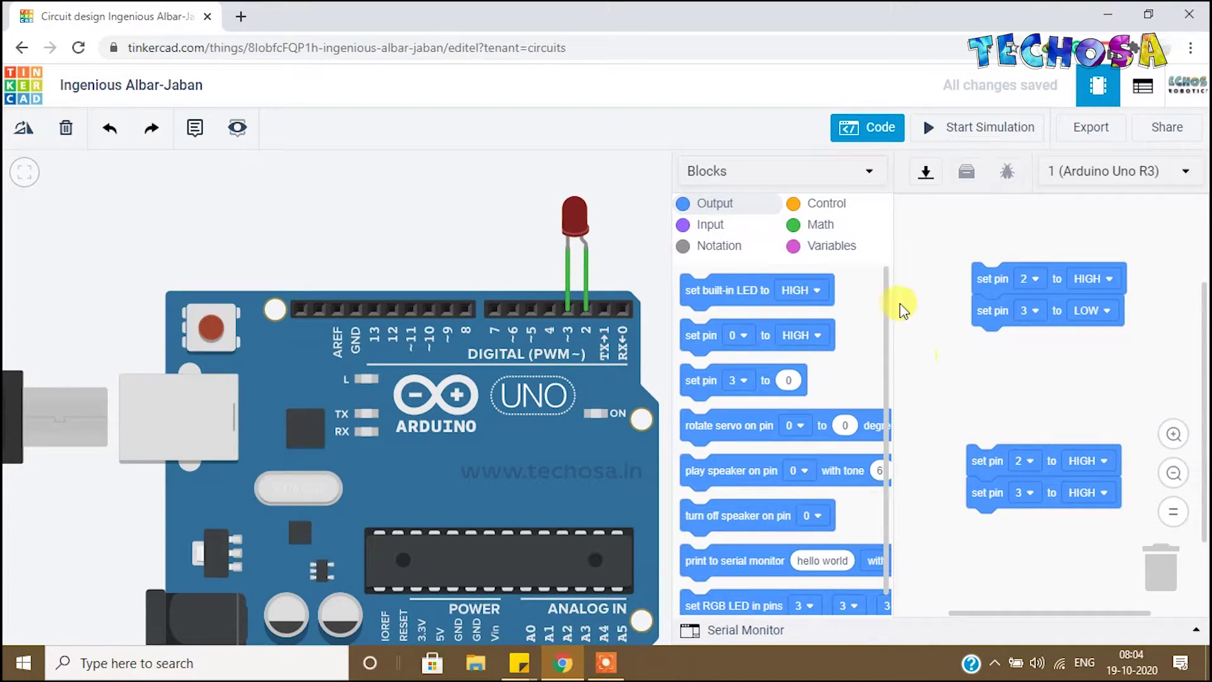
left_click(818, 205)
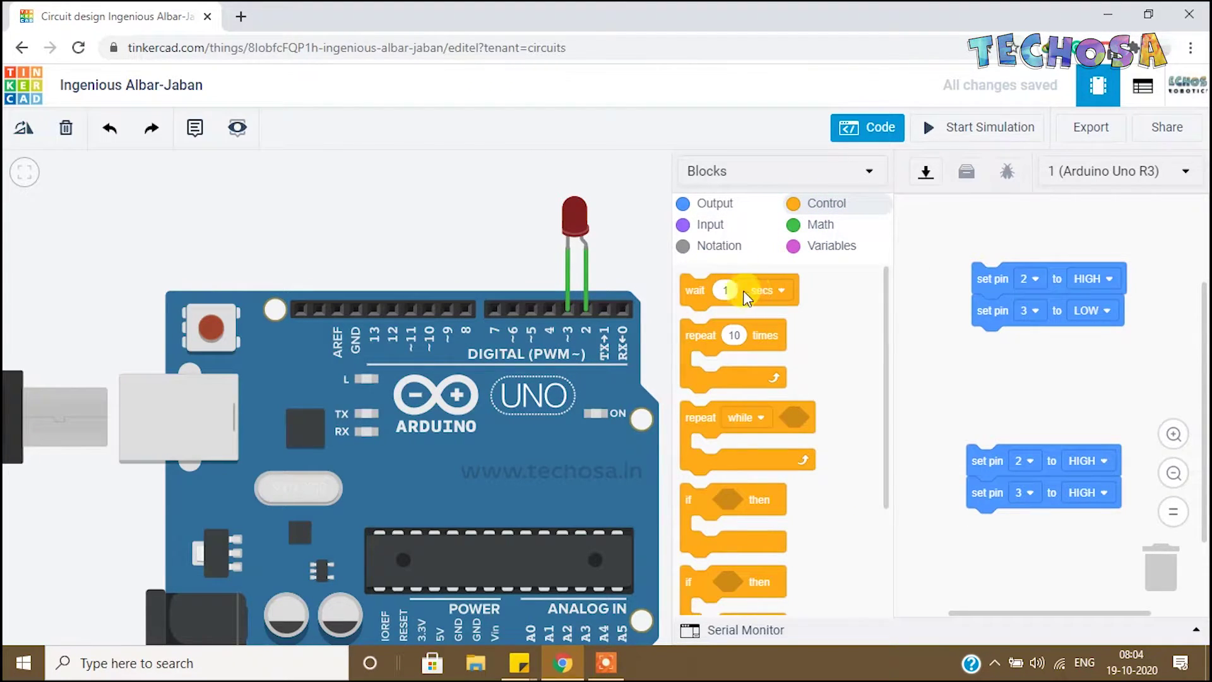
Step: Insert a wait 1 secs block after pin 3 LOW, reattach the HIGH pair below, and simulate
left_click_drag(721, 292, 1011, 344)
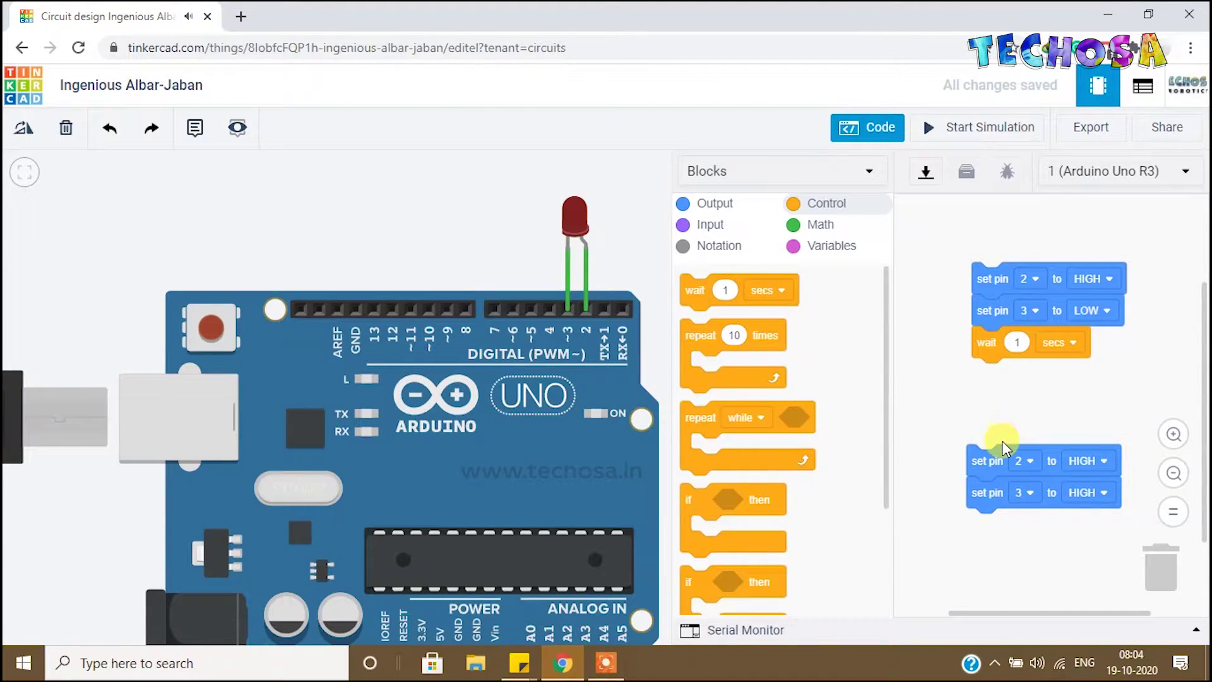
left_click_drag(985, 460, 1004, 379)
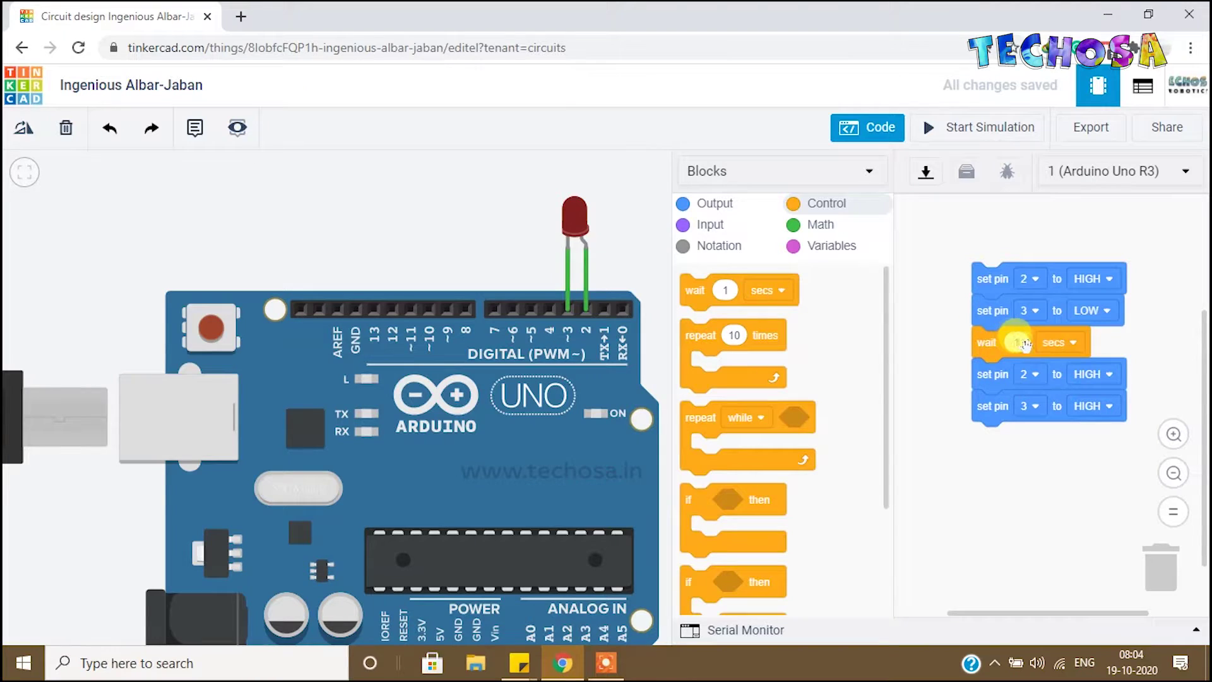
left_click(950, 138)
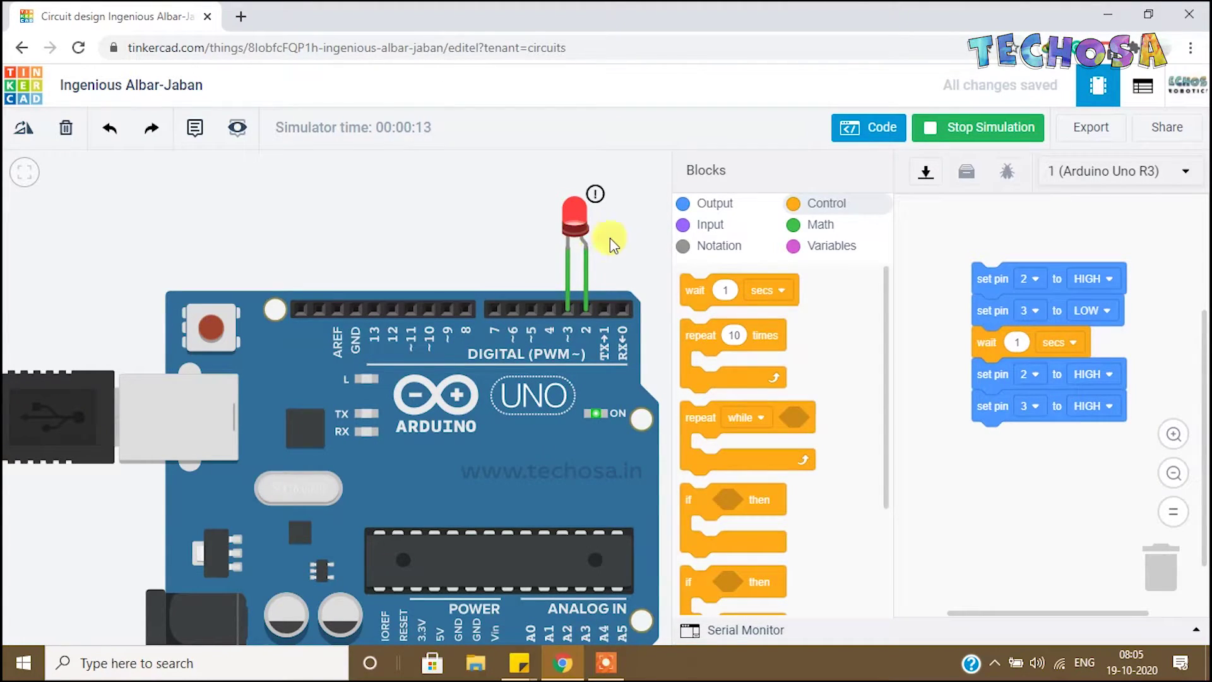
Step: Append a final wait 1 secs block to the stack and run the simulation again
left_click(708, 289)
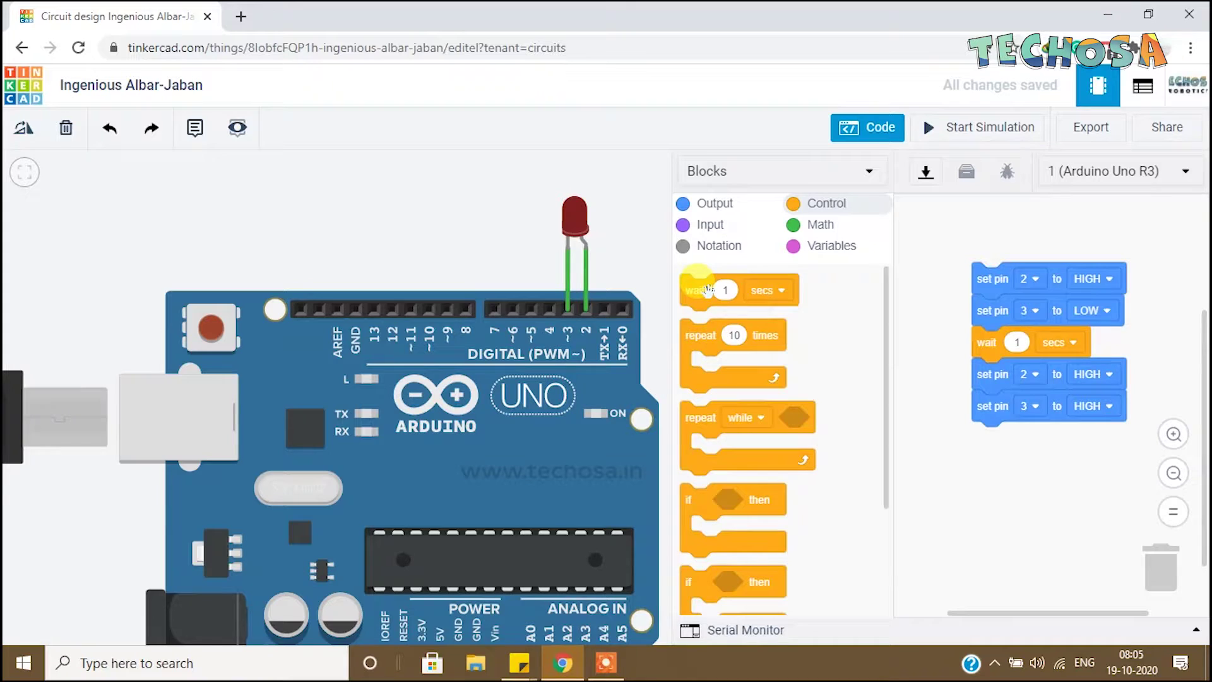
left_click_drag(708, 289, 1009, 442)
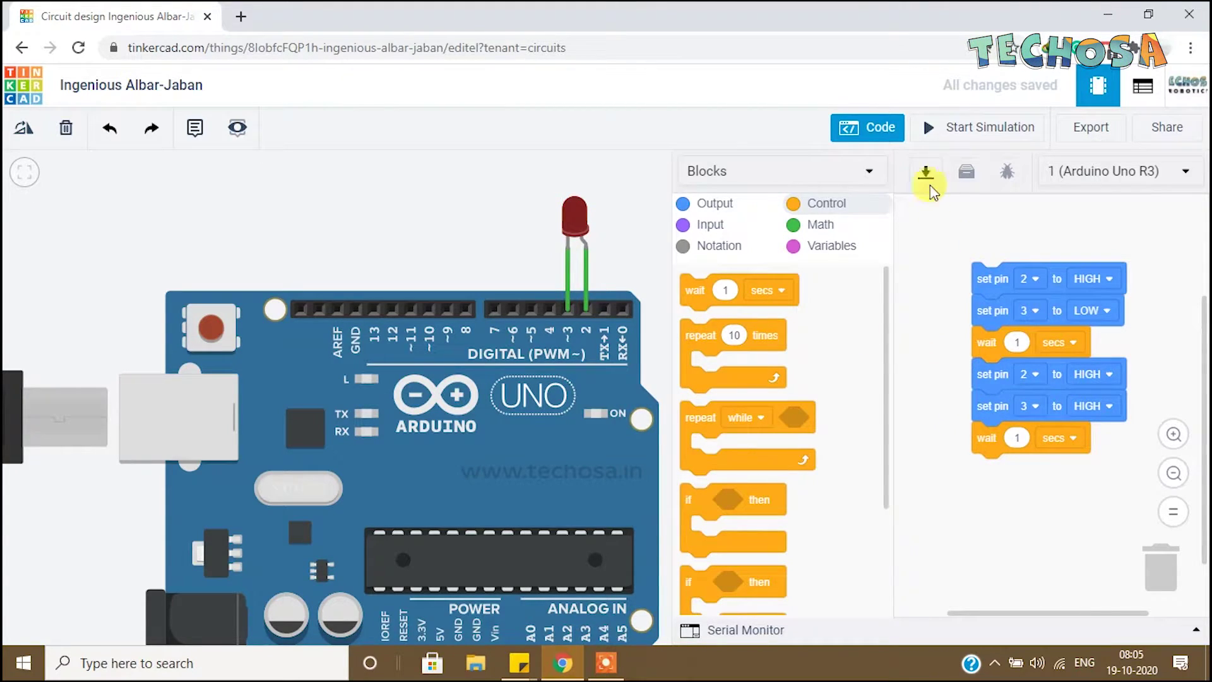
left_click(934, 135)
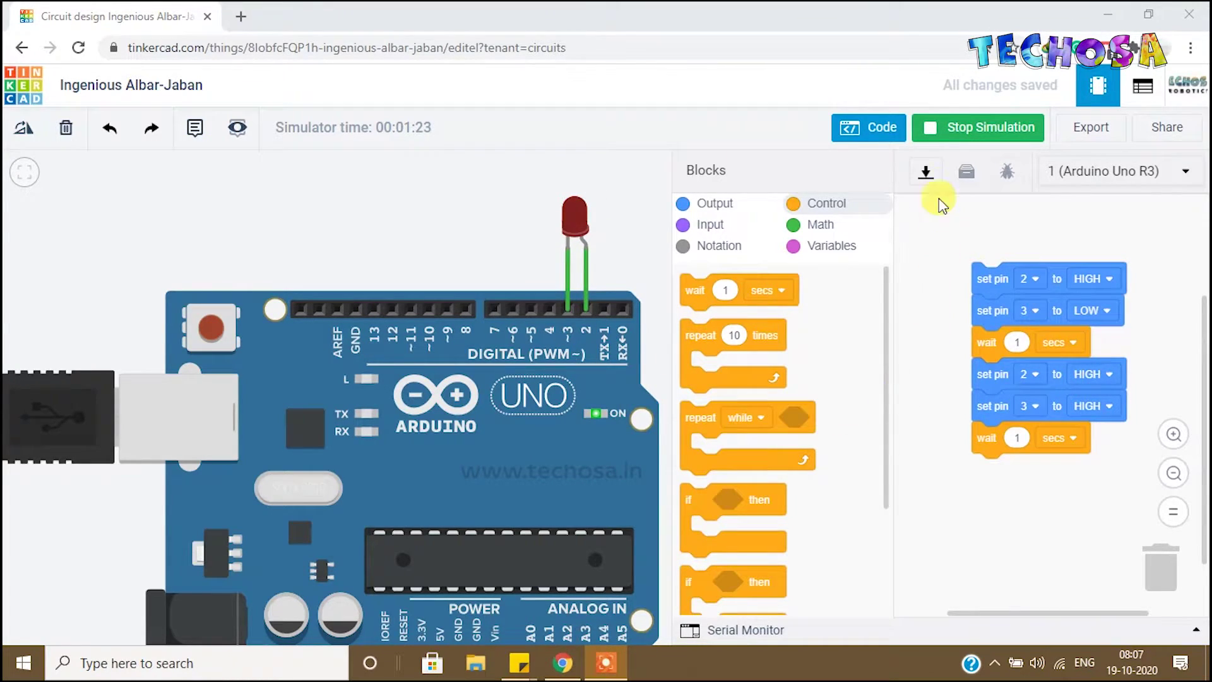
left_click(935, 128)
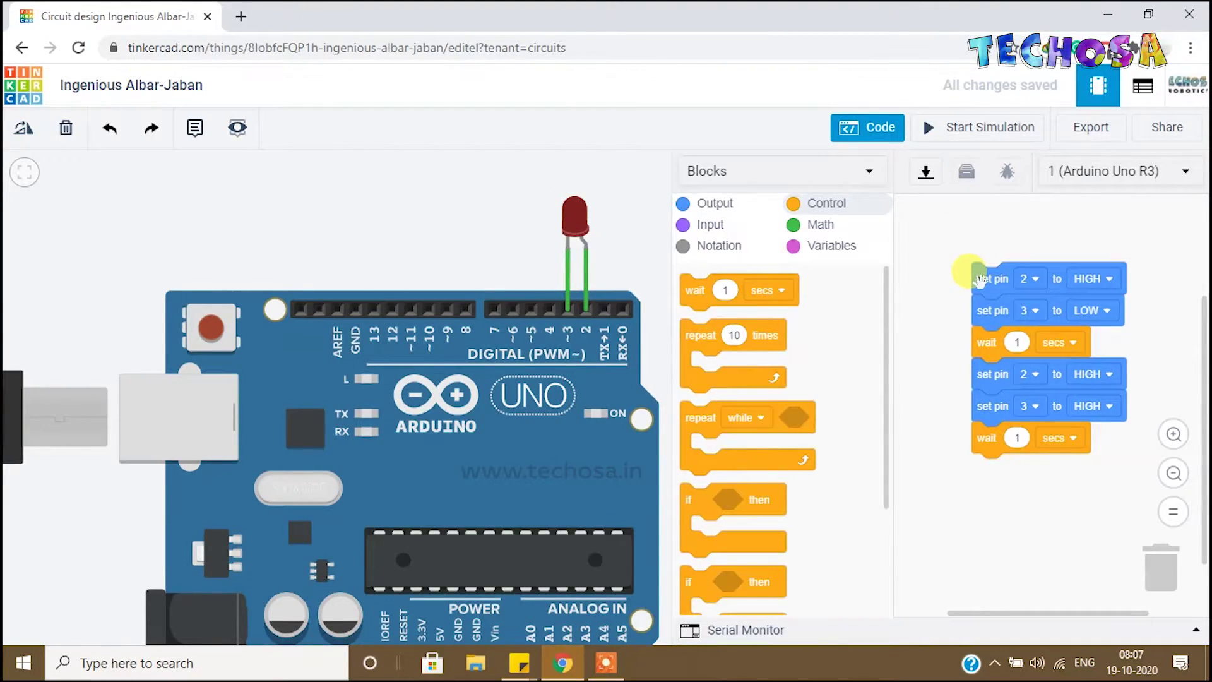
Step: Place a second LED beside the first, name it 'LED 2', and make it green
left_click(872, 128)
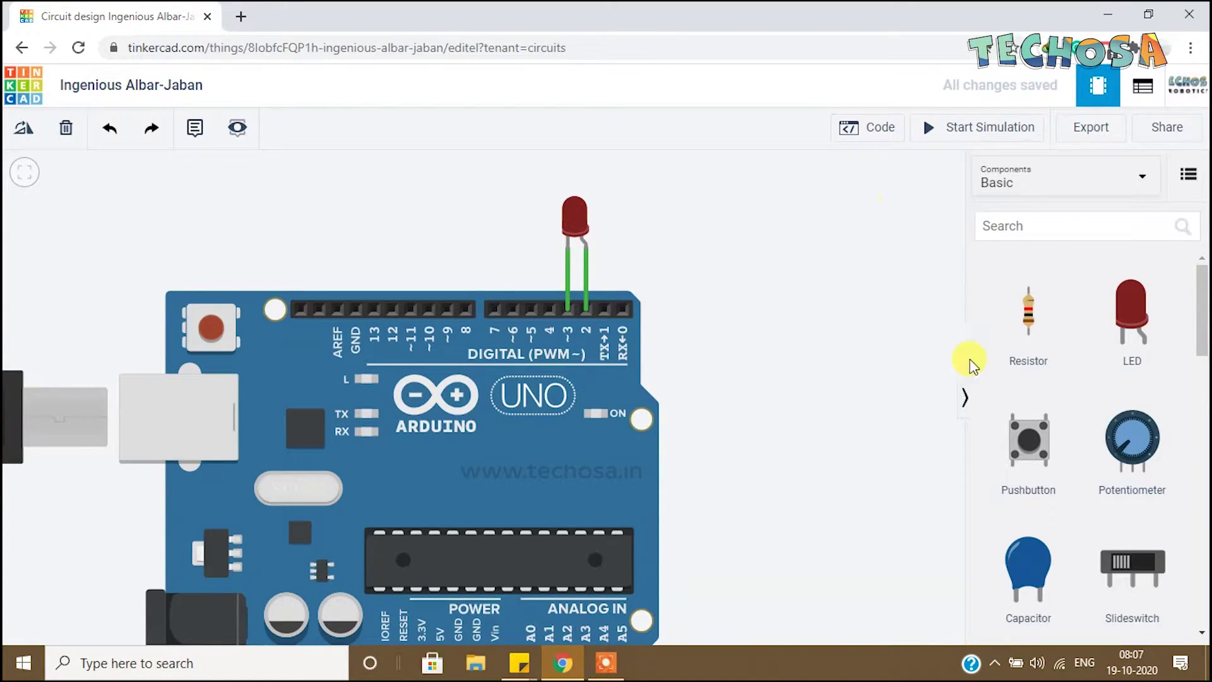
left_click_drag(1146, 315, 503, 263)
left_click(789, 205)
type("1")
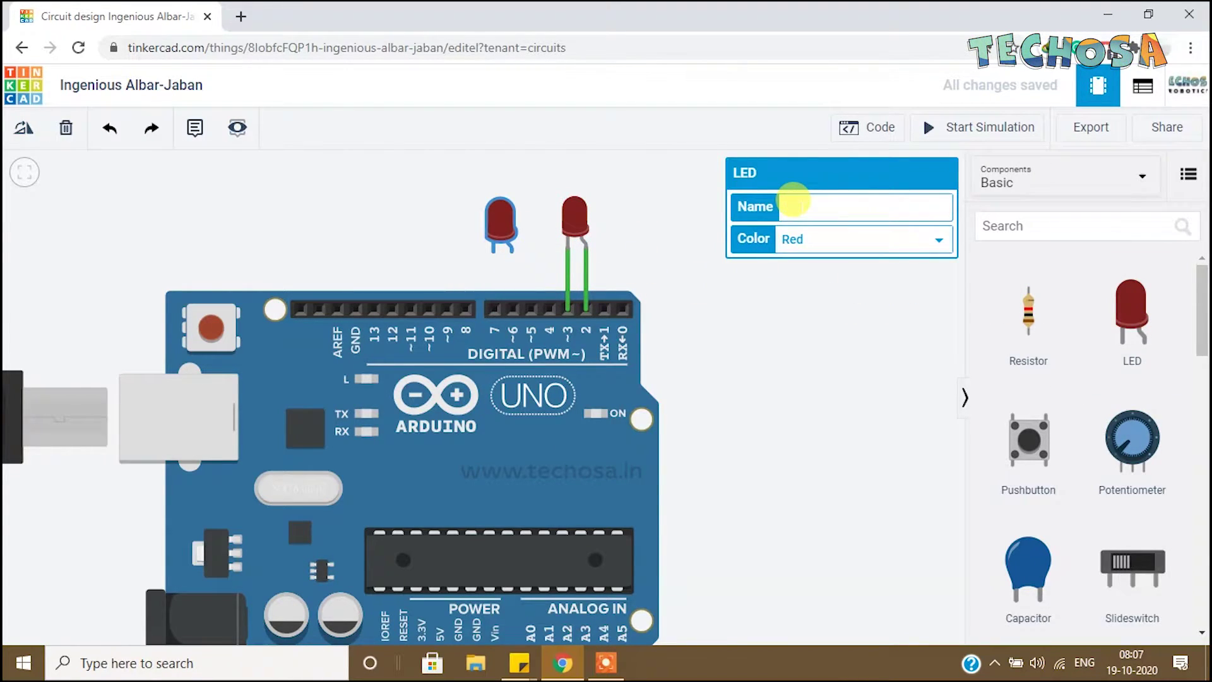
type("LED 2")
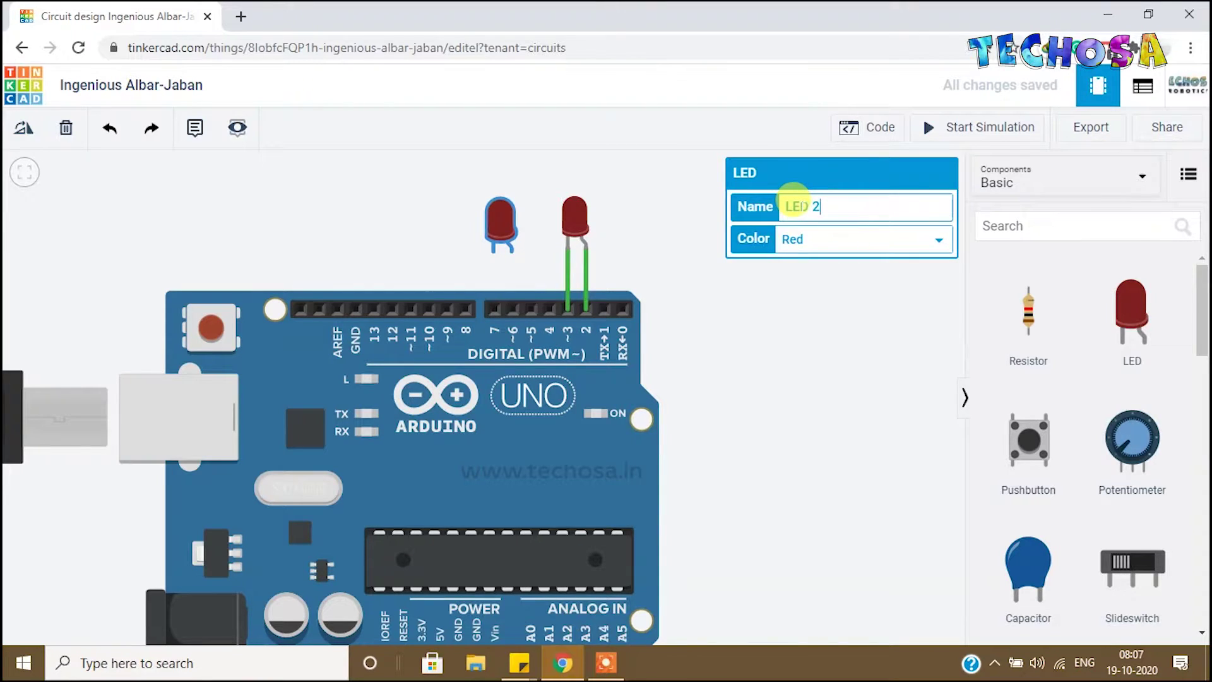
left_click(831, 246)
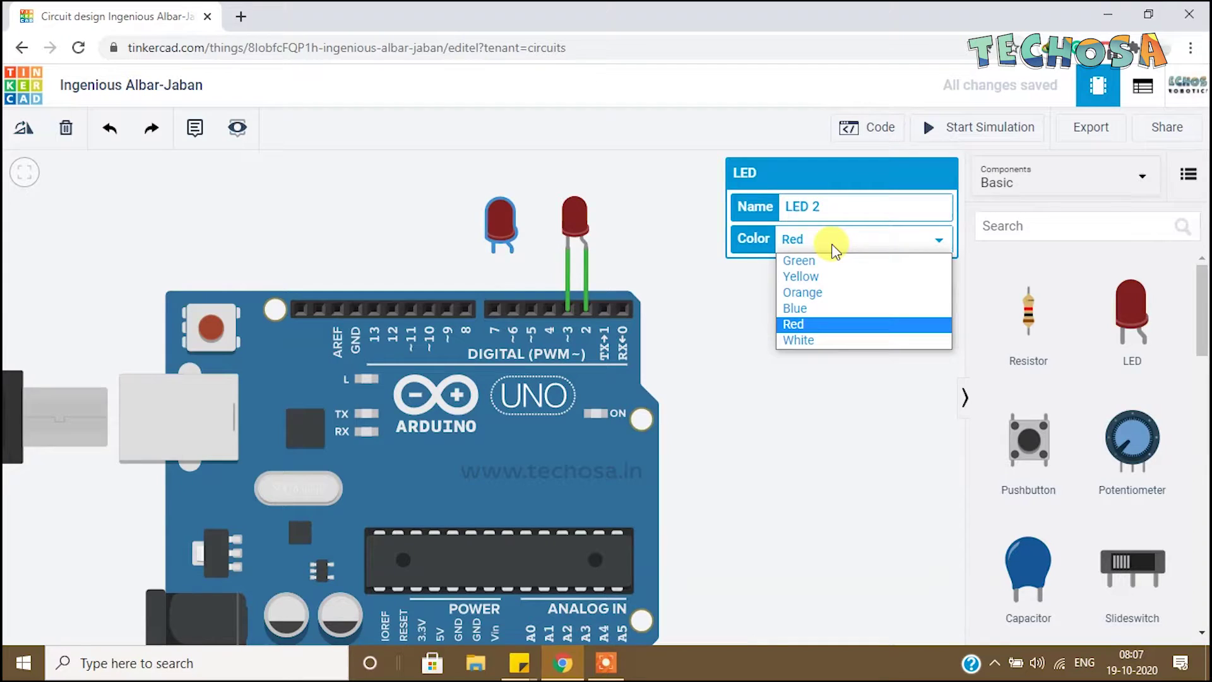
left_click(840, 262)
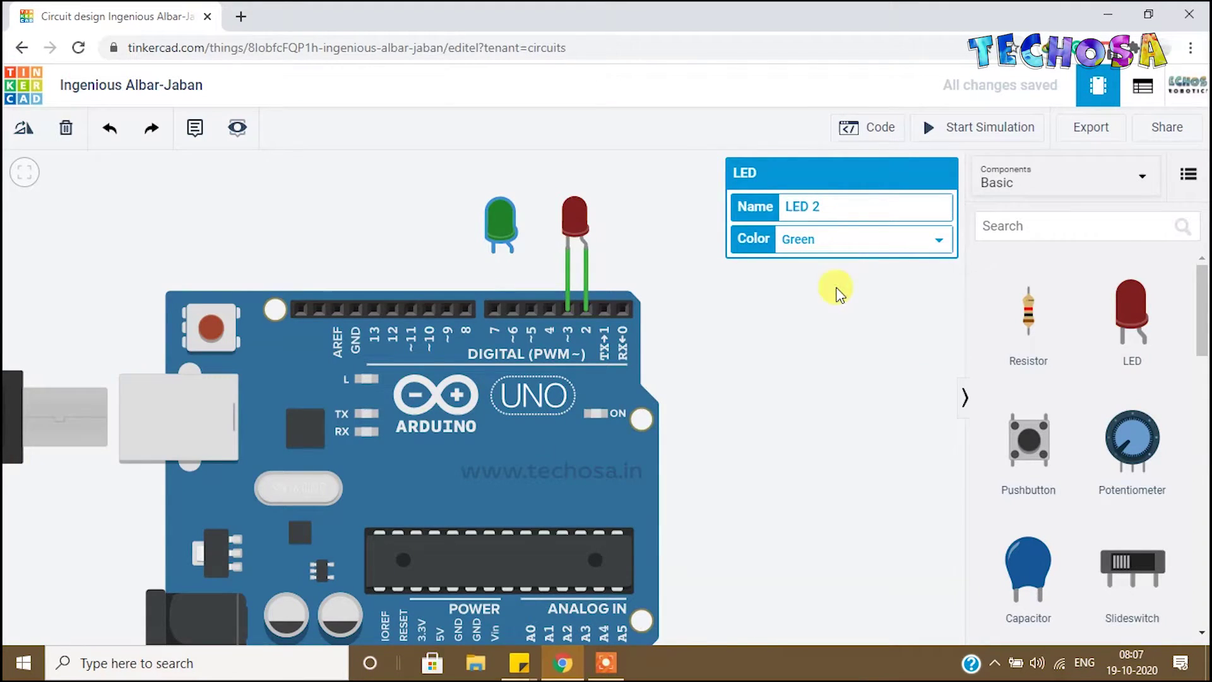
left_click(813, 344)
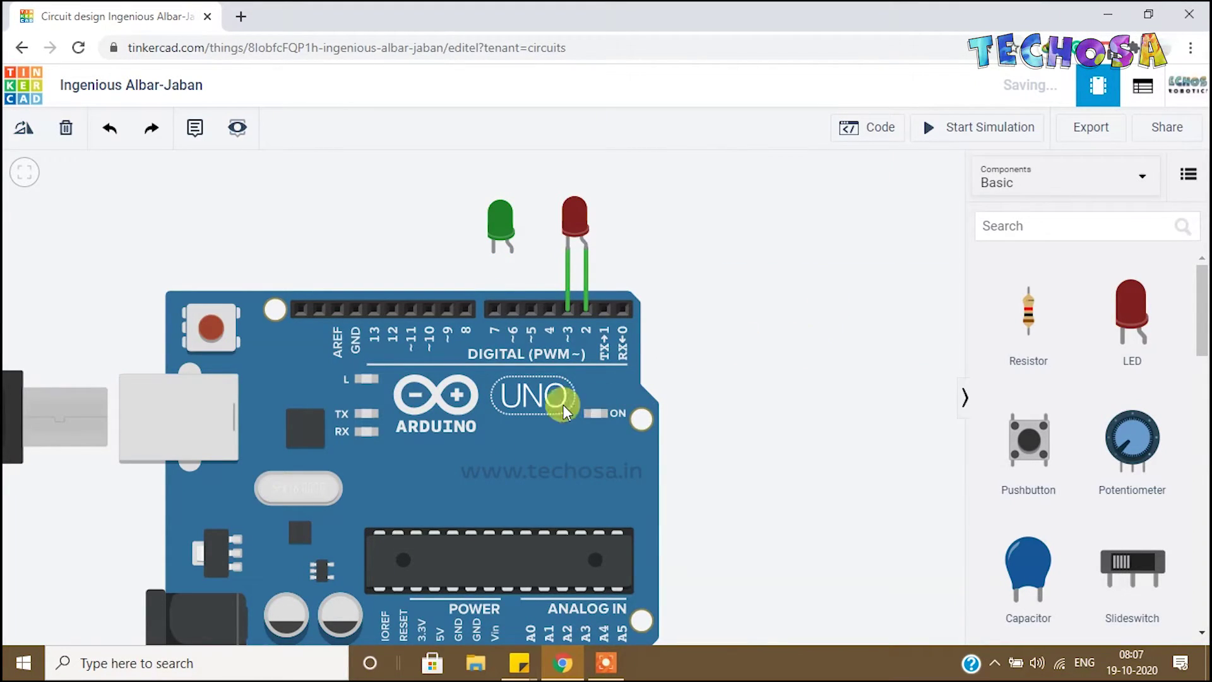
Step: Wire the green LED's anode to pin 6 and cathode to pin 7, then place a third LED
left_click(513, 253)
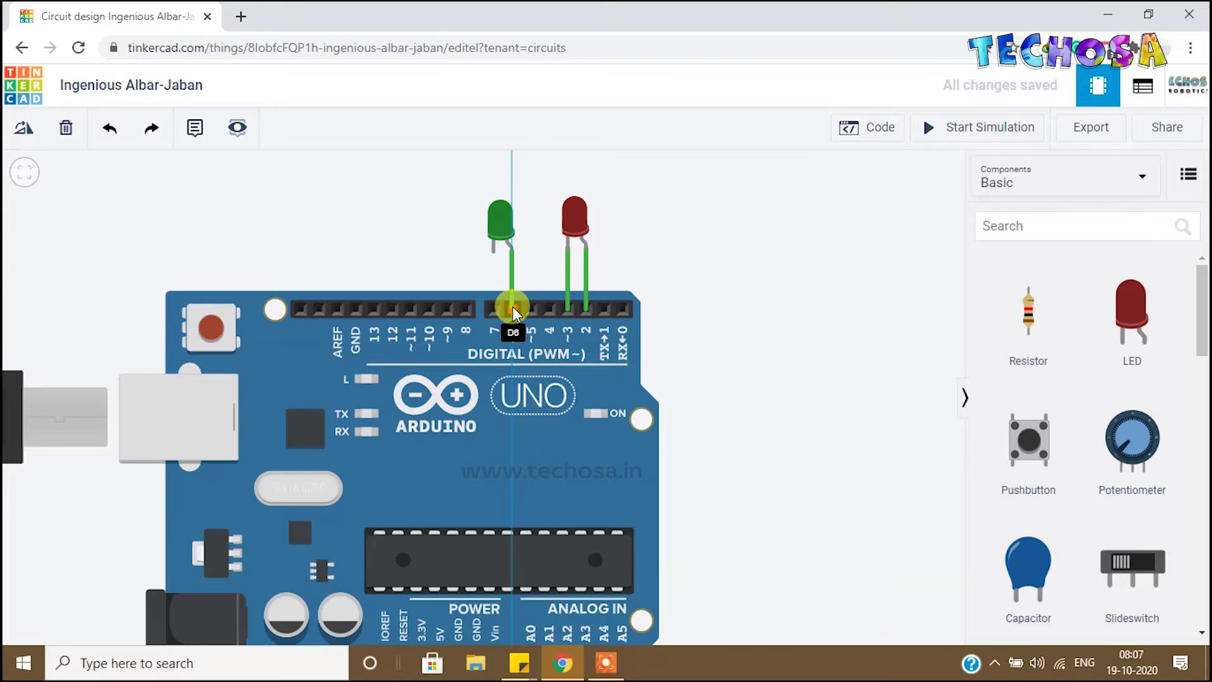
left_click(513, 308)
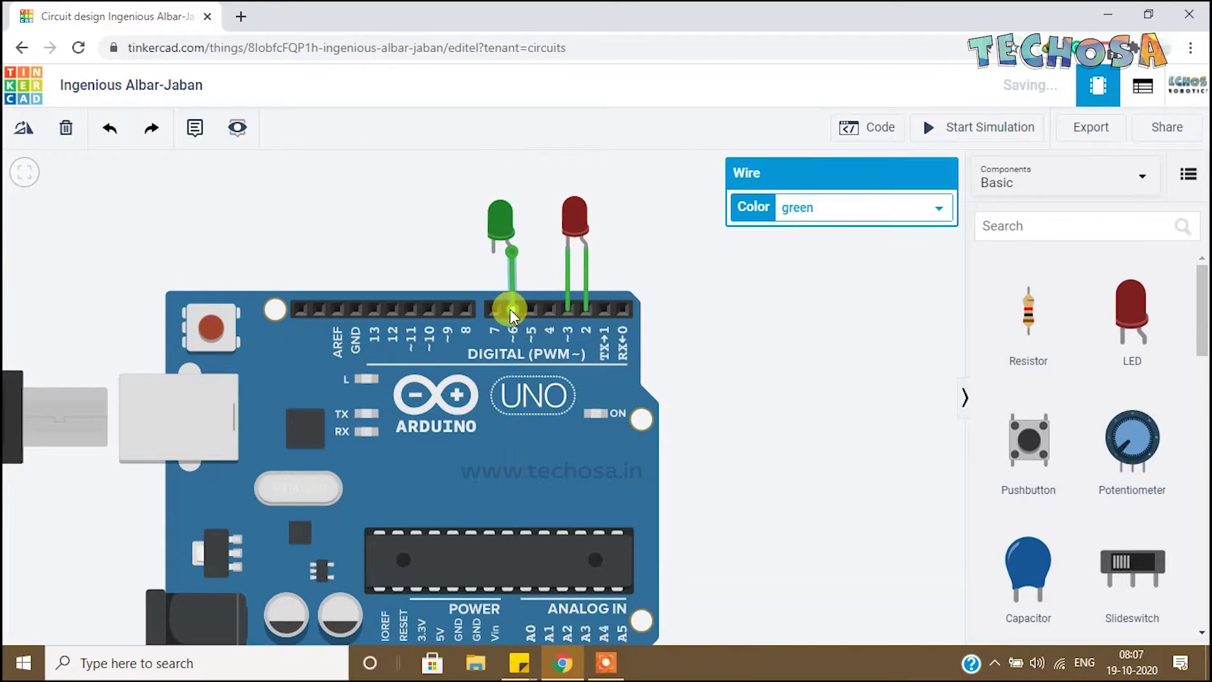
left_click(492, 255)
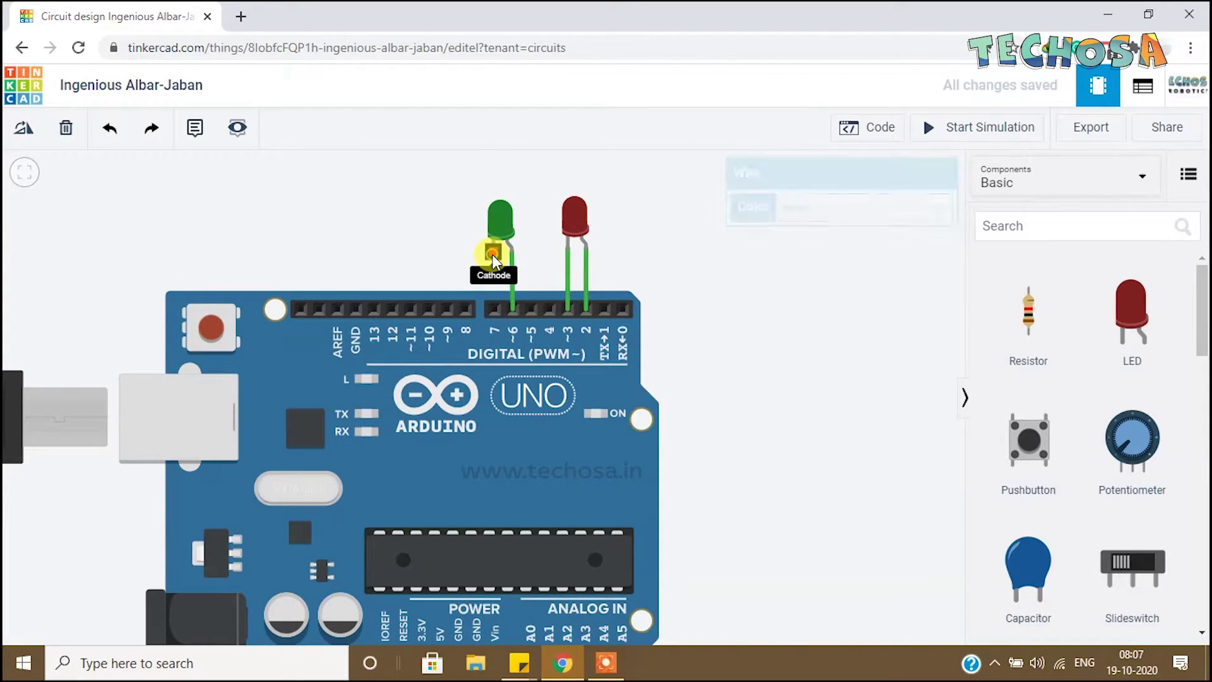
left_click(494, 306)
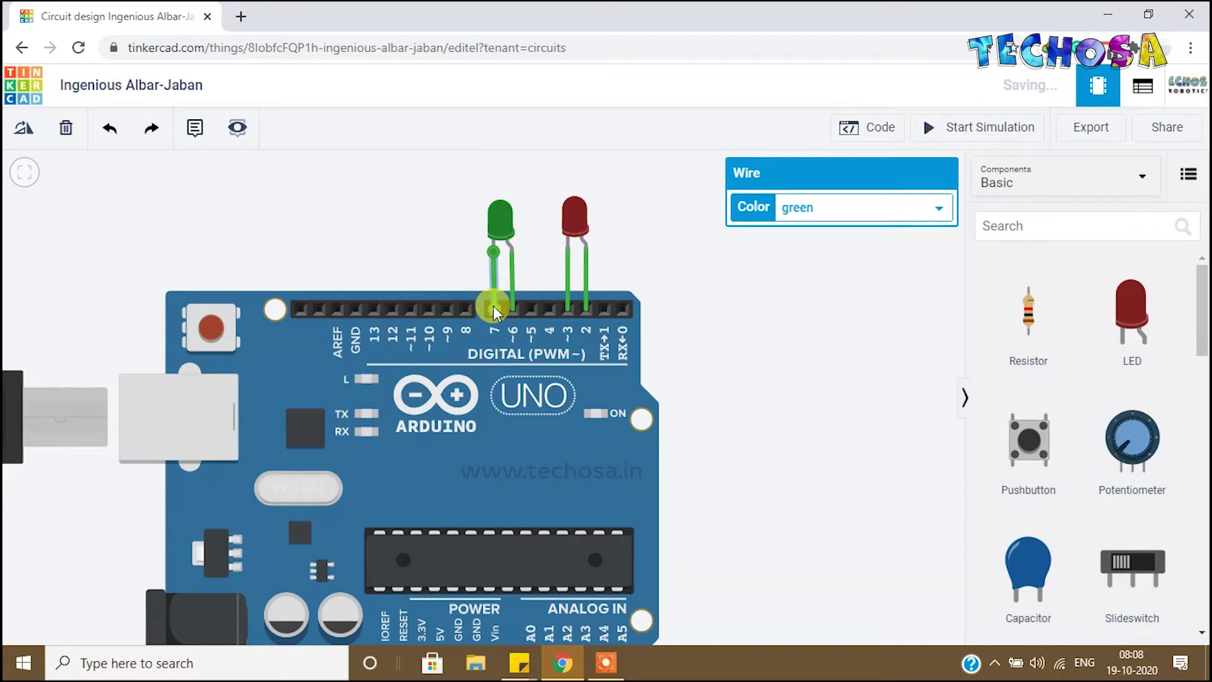
left_click(835, 317)
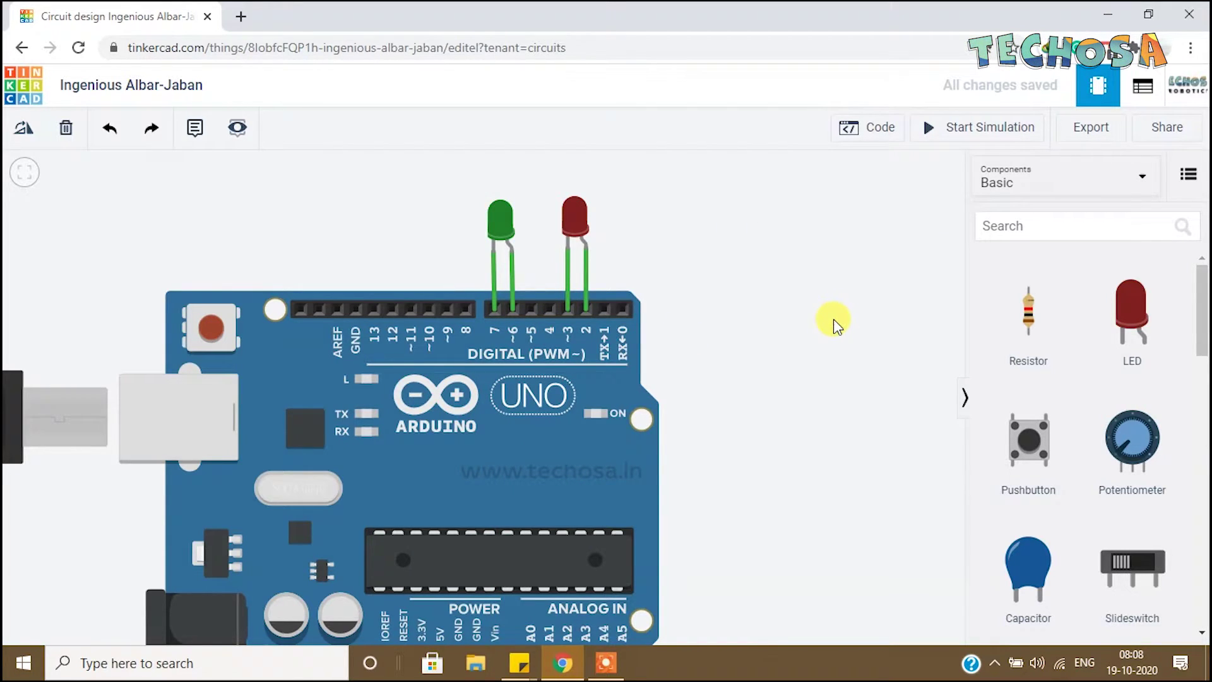
left_click_drag(1133, 305, 440, 258)
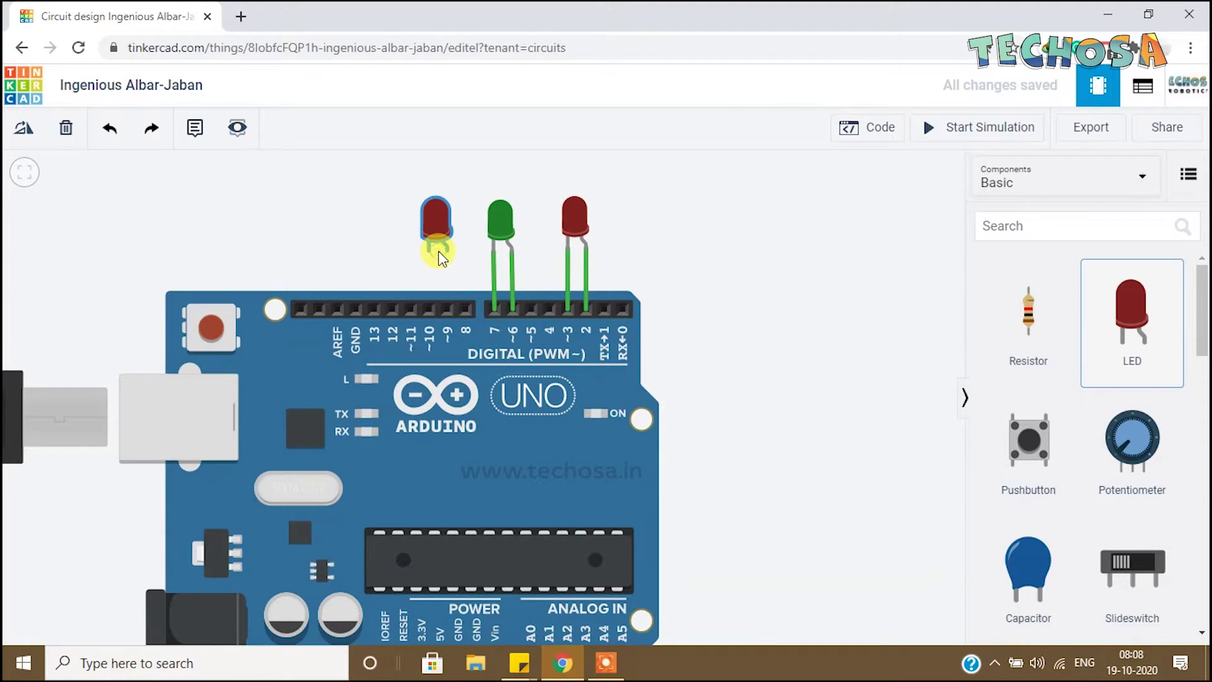
Step: Rename the new LED to 'LED 3' and set its colour to Blue
left_click(438, 222)
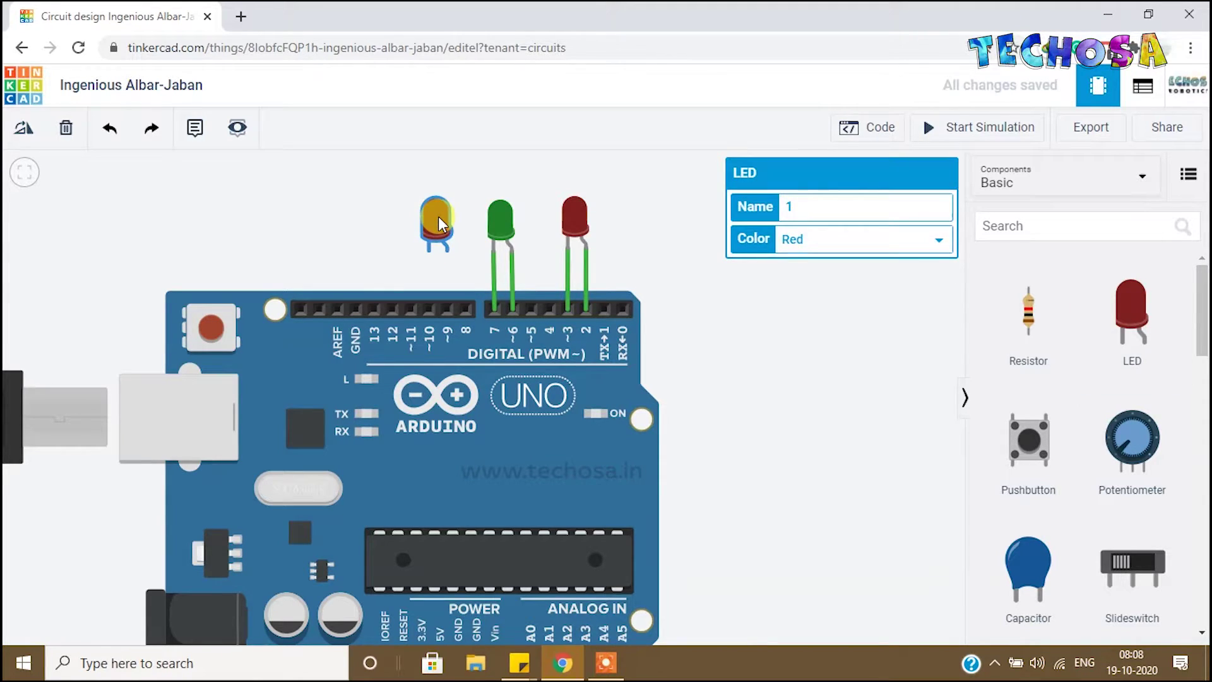
left_click(805, 202)
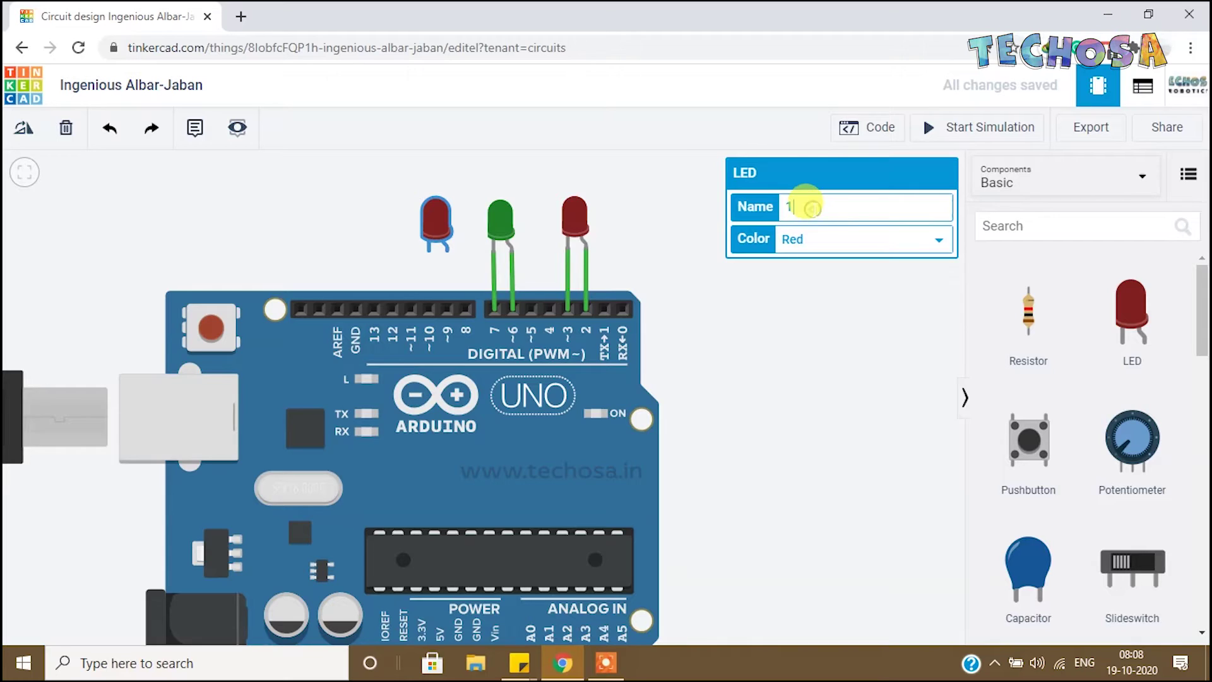
key("BackSpace")
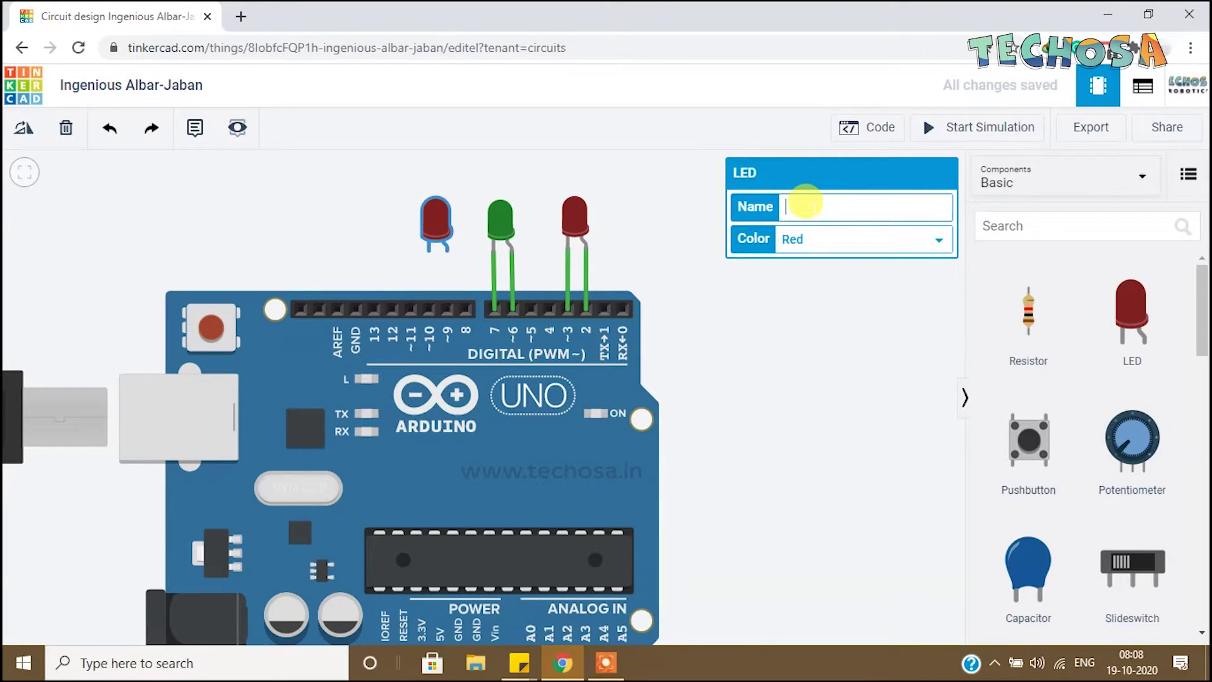
type("LED 3")
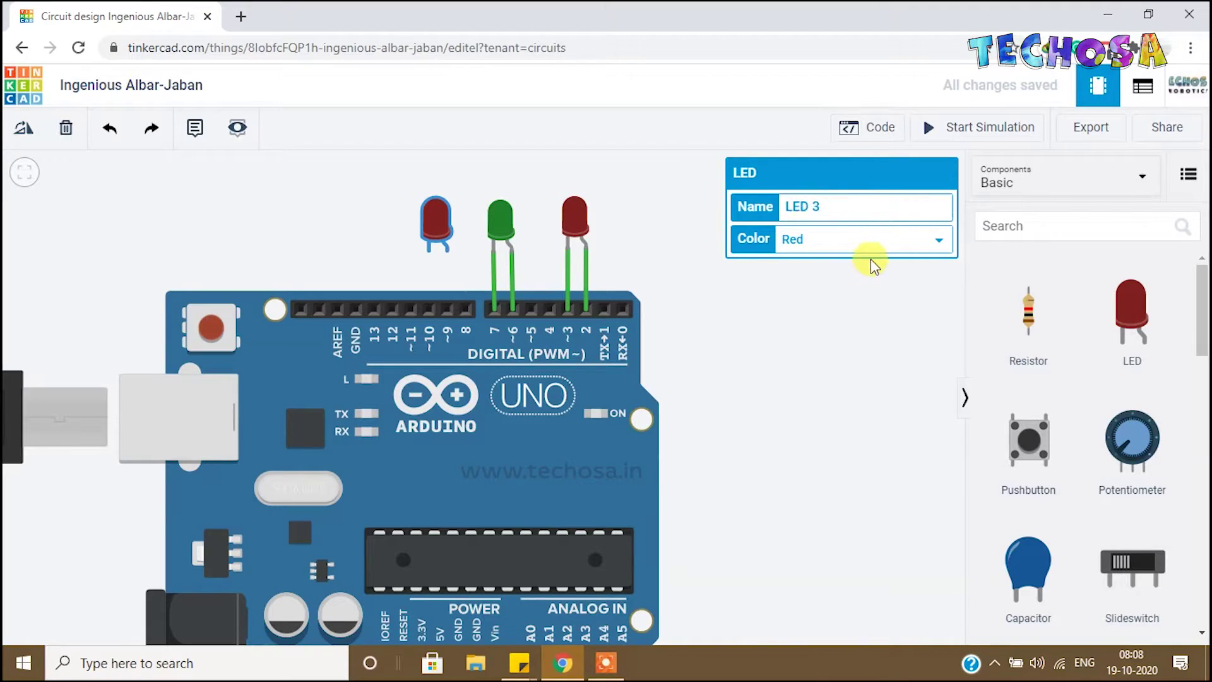
left_click(862, 240)
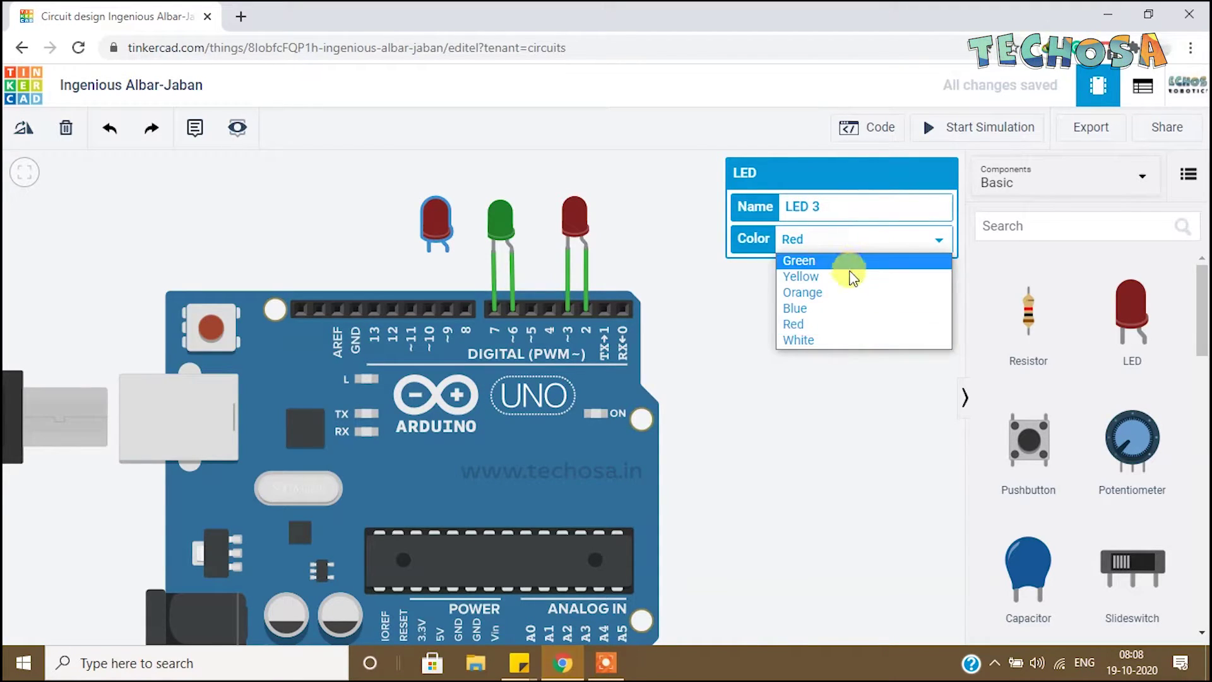
left_click(828, 305)
left_click(761, 331)
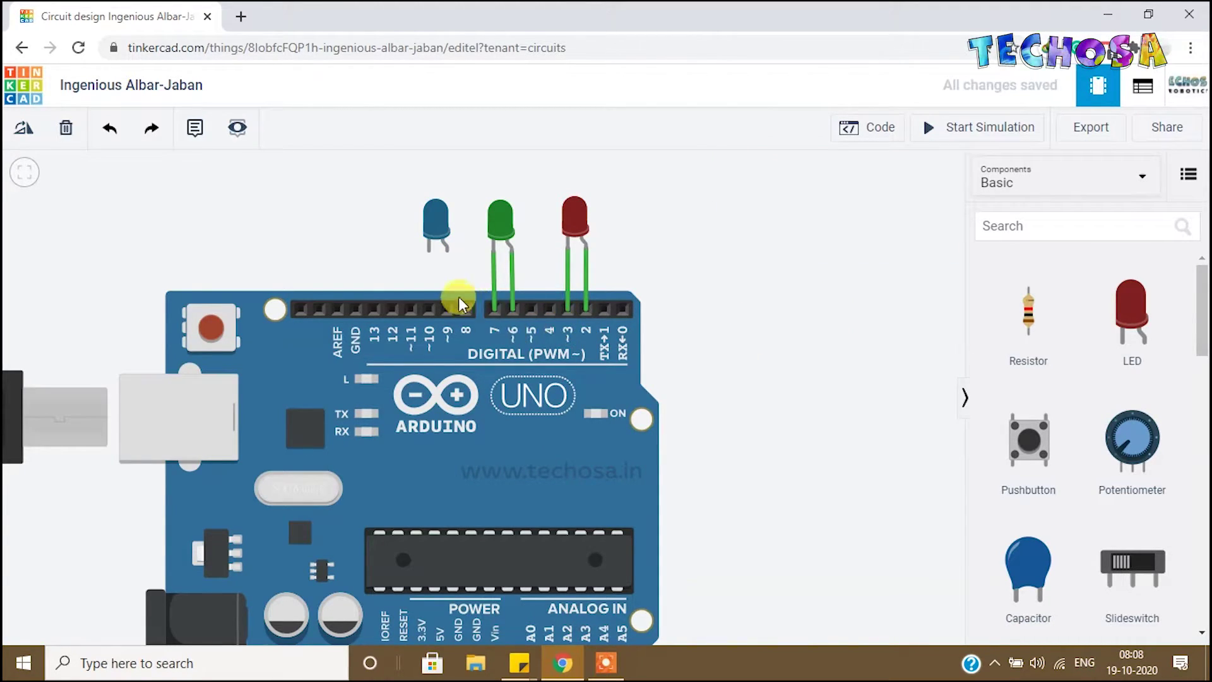
Step: Wire the blue LED's anode to pin 9 and its cathode to pin 10
left_click(445, 252)
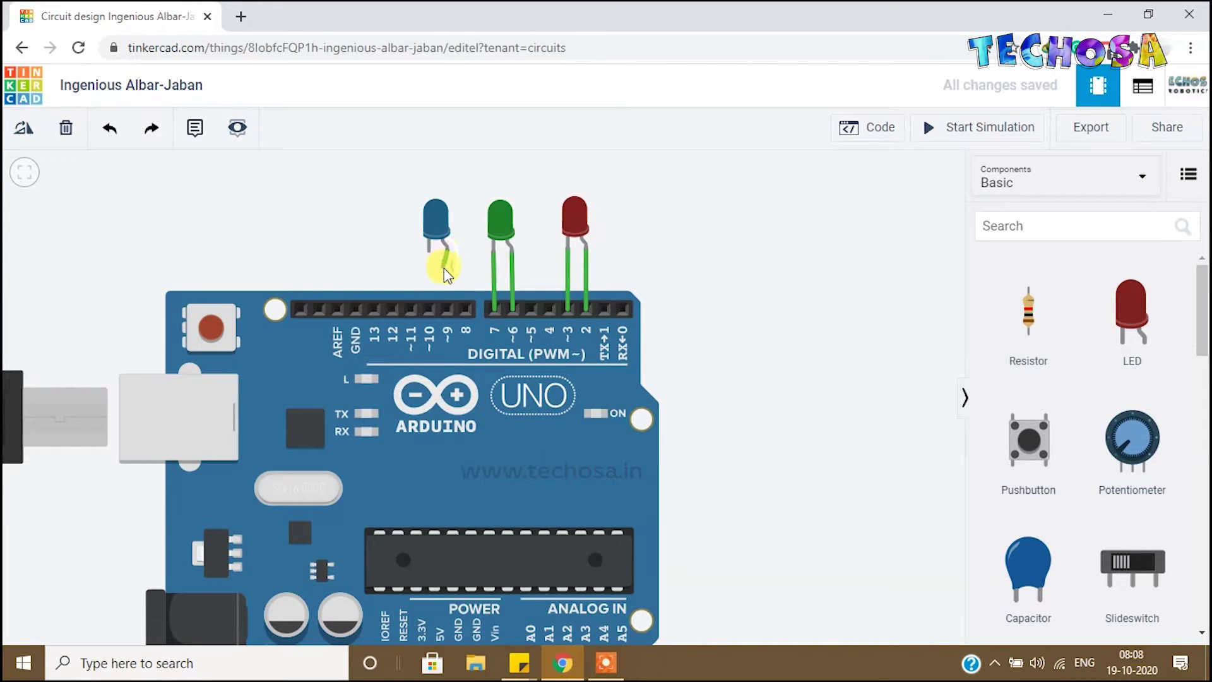
left_click(449, 304)
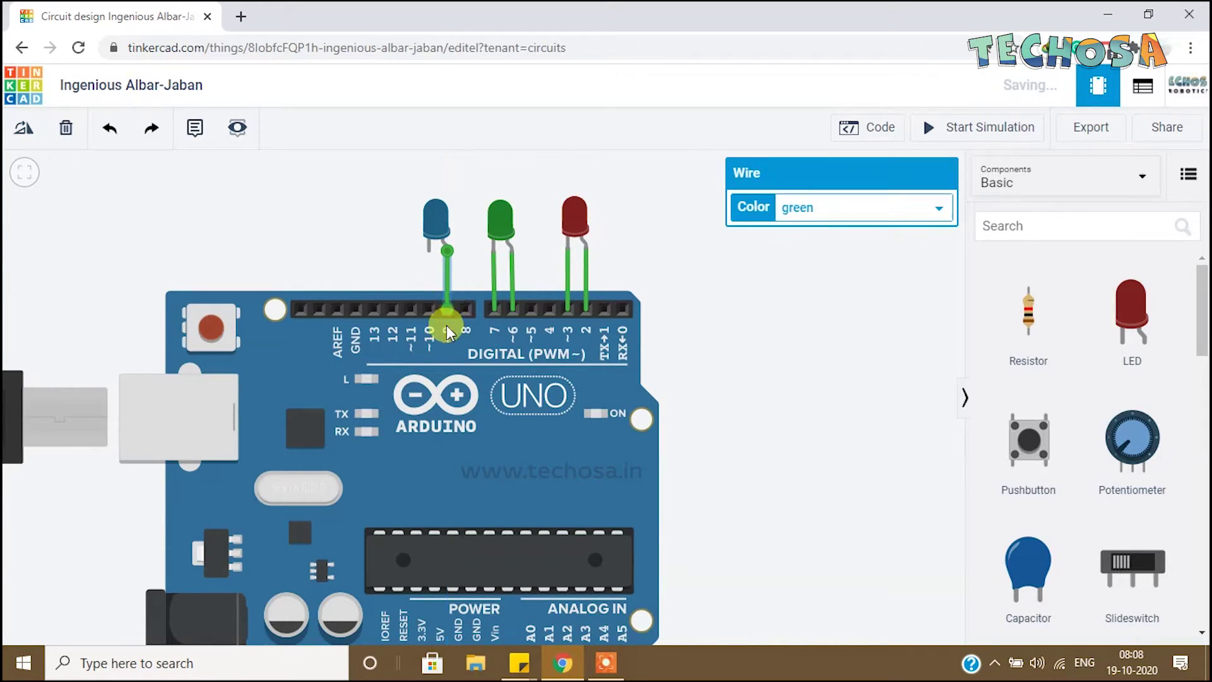
left_click(429, 253)
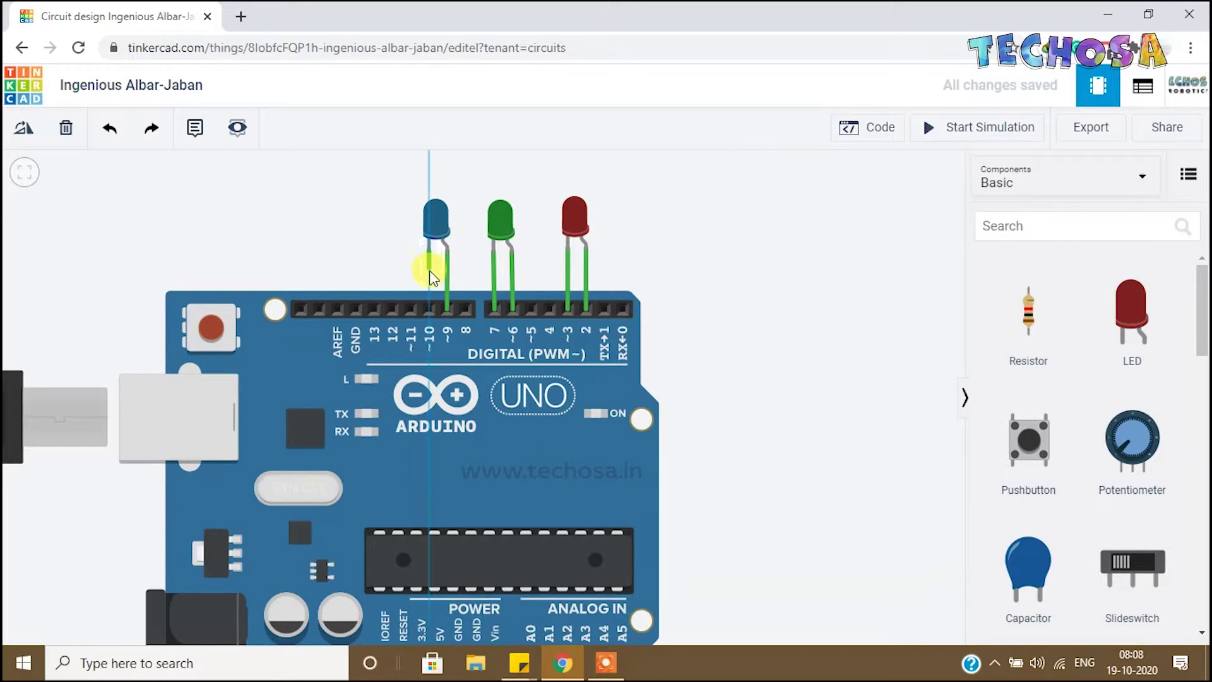
left_click(429, 308)
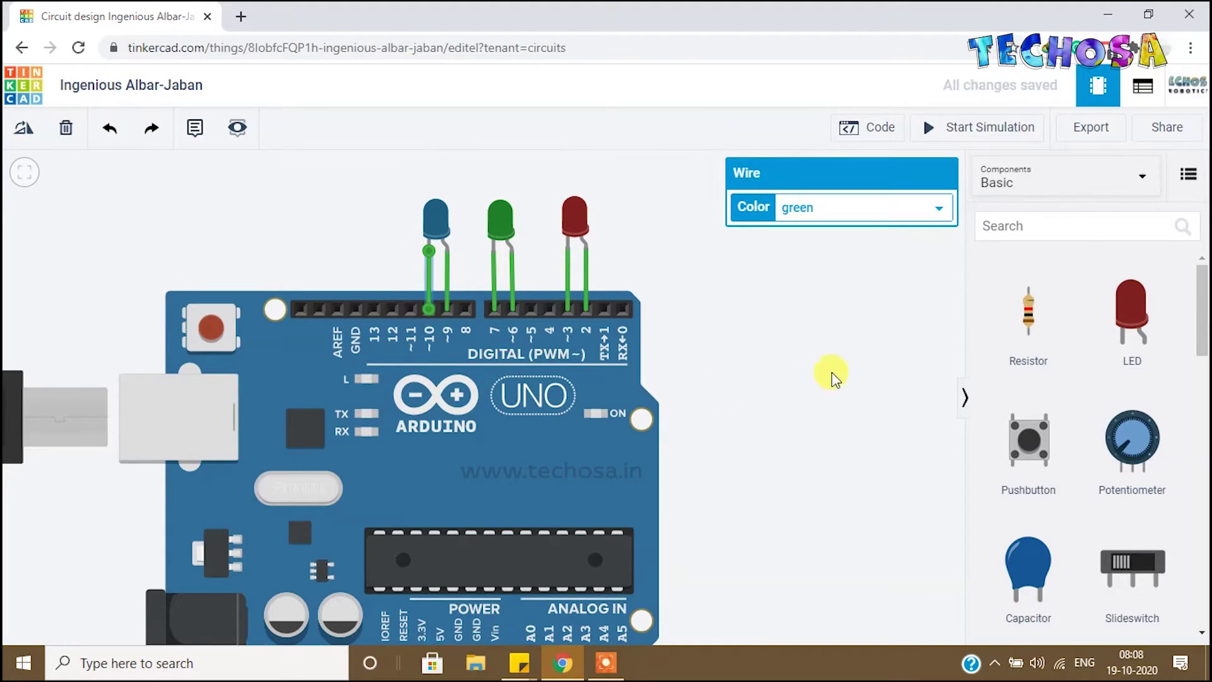
left_click(867, 325)
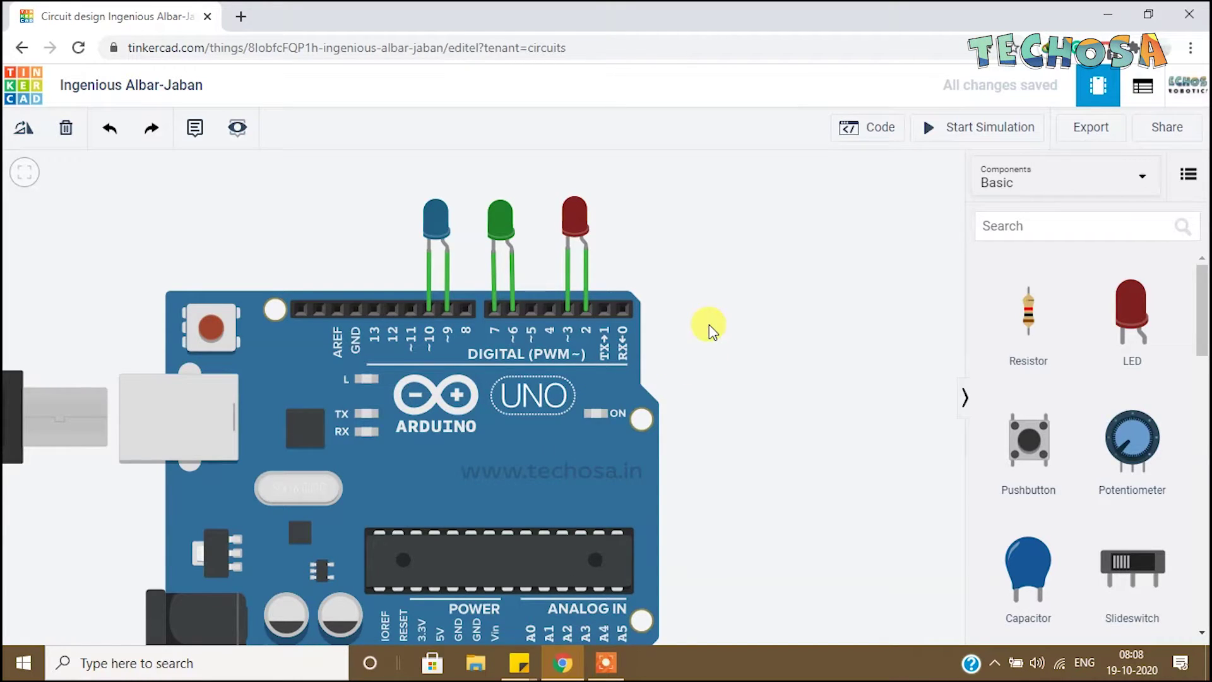
left_click(859, 131)
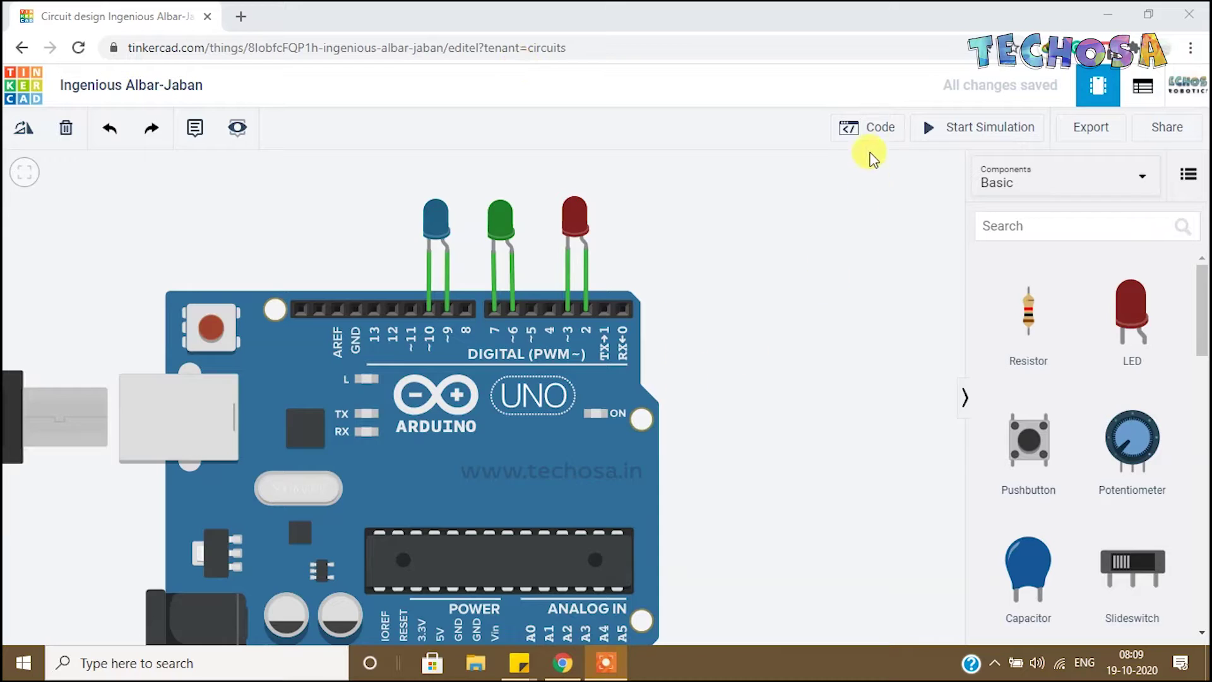
Step: Open the block code and delete every block from the first wait onward, keeping only pin 2 HIGH and pin 3 LOW
left_click(870, 132)
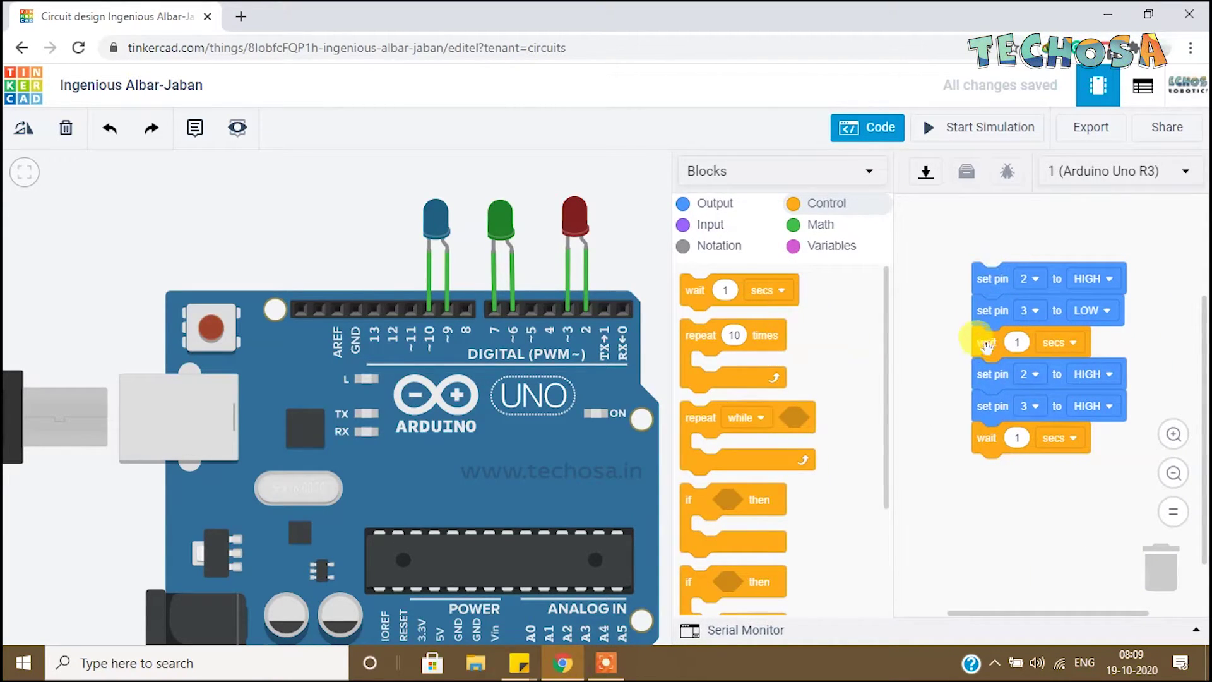
left_click_drag(985, 352, 711, 351)
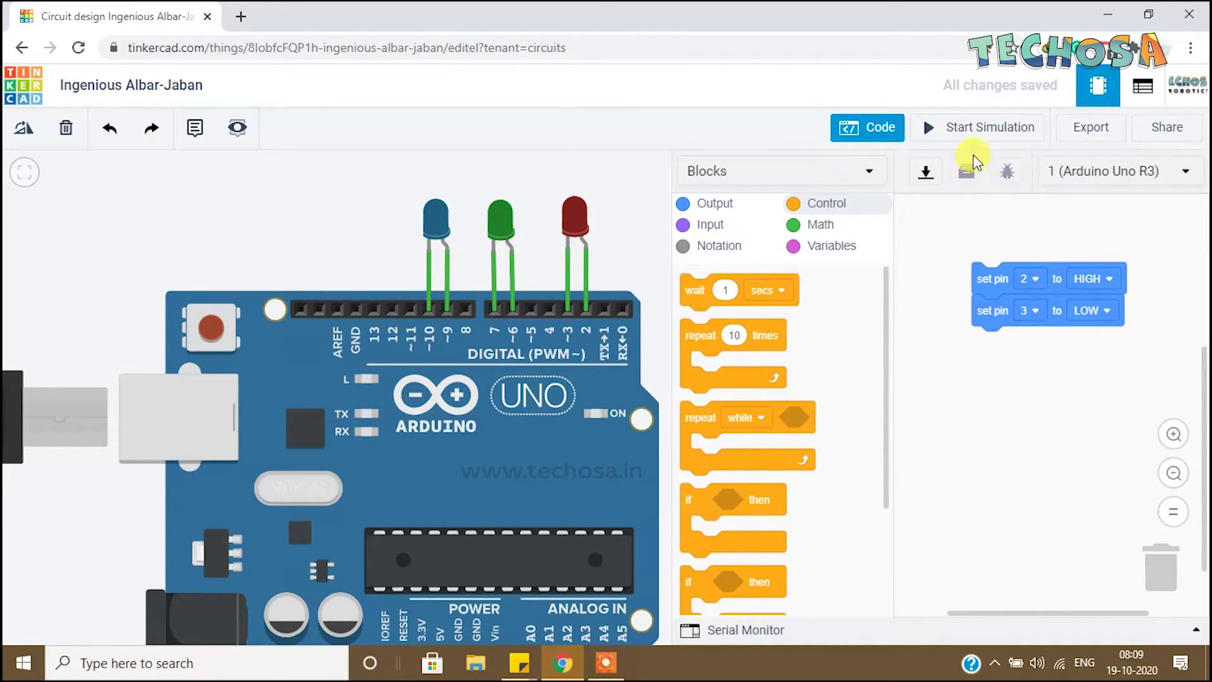
Step: Run the simulation so the red LED lights, inspect the blue LED, then stop it
left_click(976, 134)
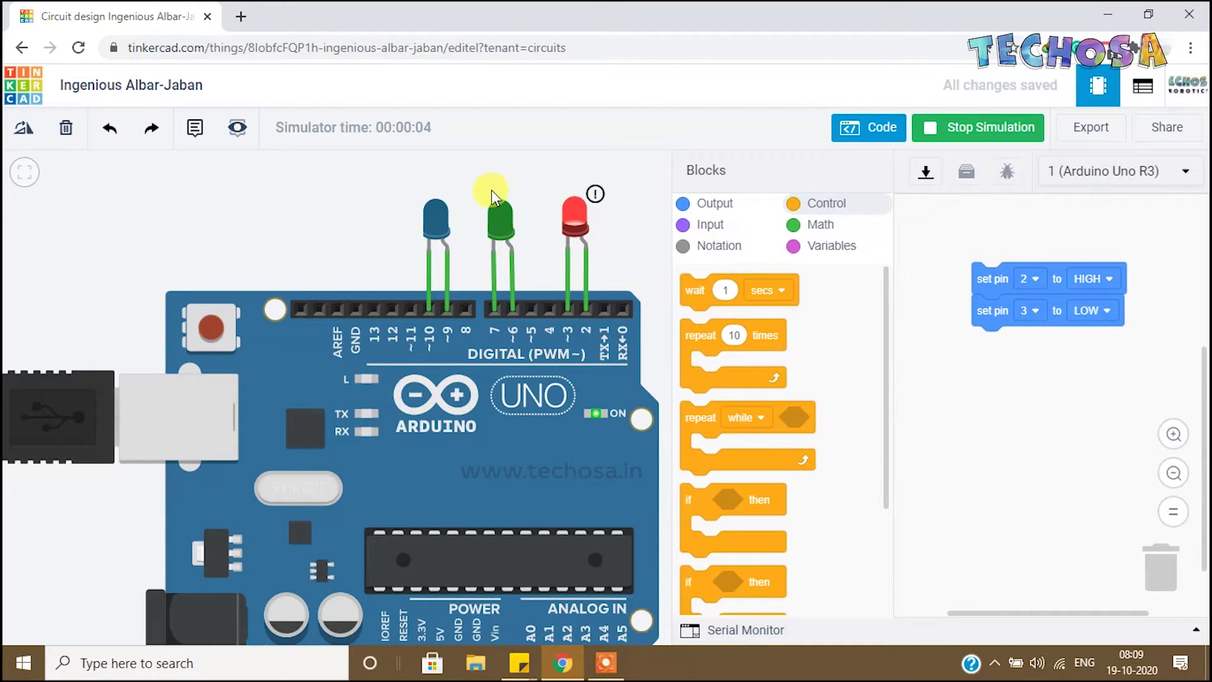
left_click(442, 215)
left_click(309, 202)
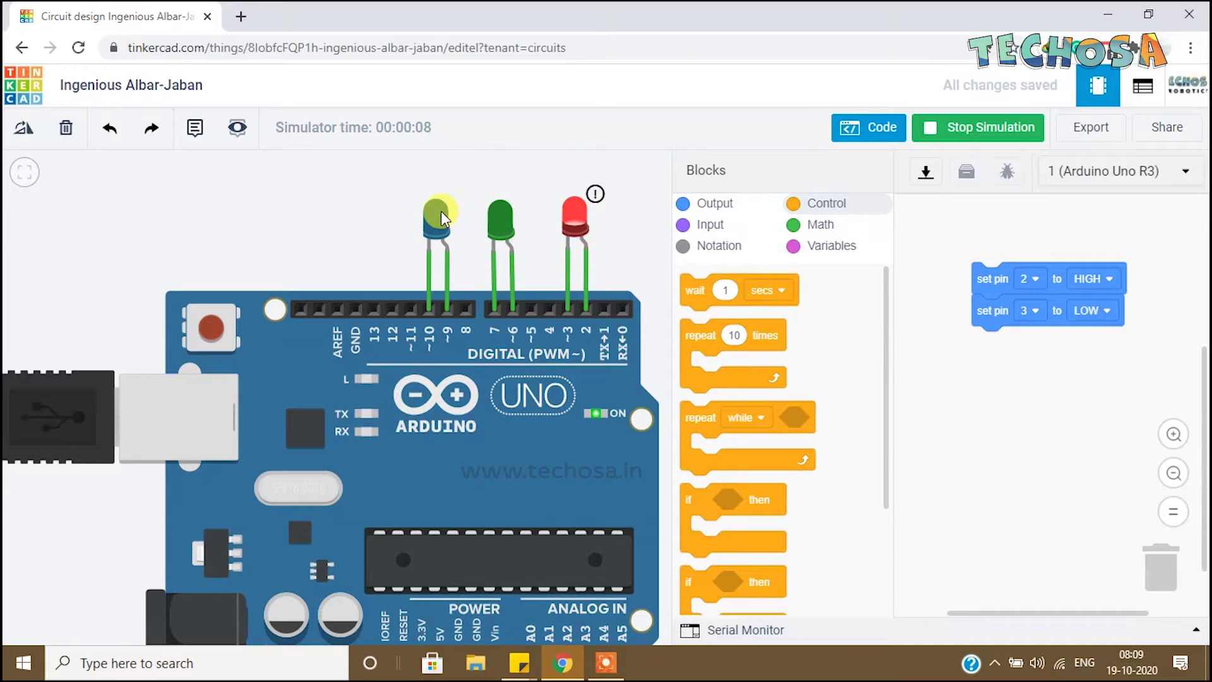
left_click(956, 131)
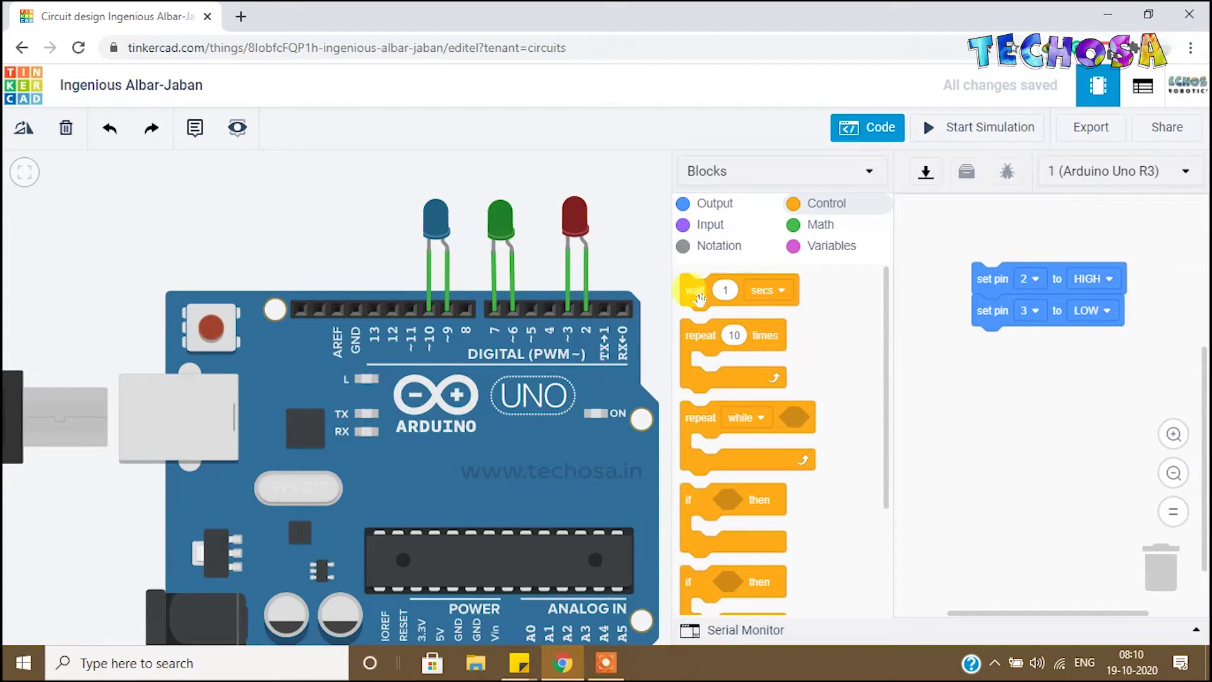
Step: Add a wait 1 secs block after set pin 3 LOW and wire the green LED's cathode to pin 7
left_click_drag(699, 297, 991, 348)
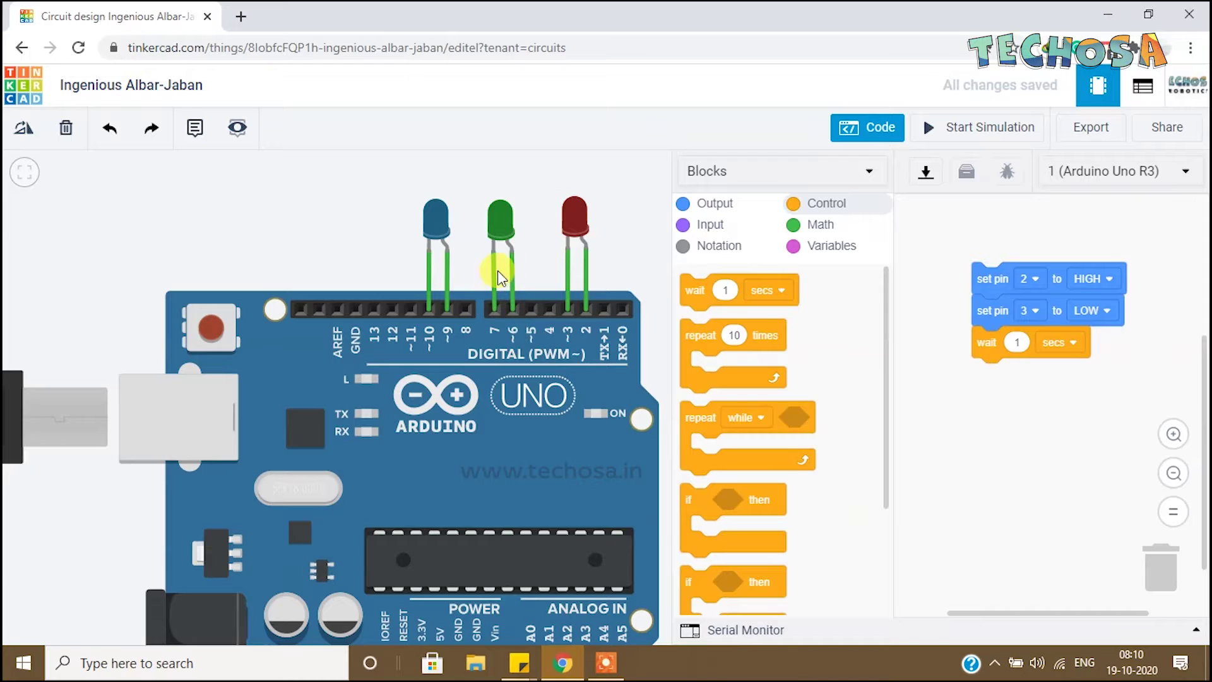
left_click(494, 249)
Step: Wire the red LED's anode to pin 2 and add a set pin 2 to LOW block
left_click_drag(586, 294, 586, 319)
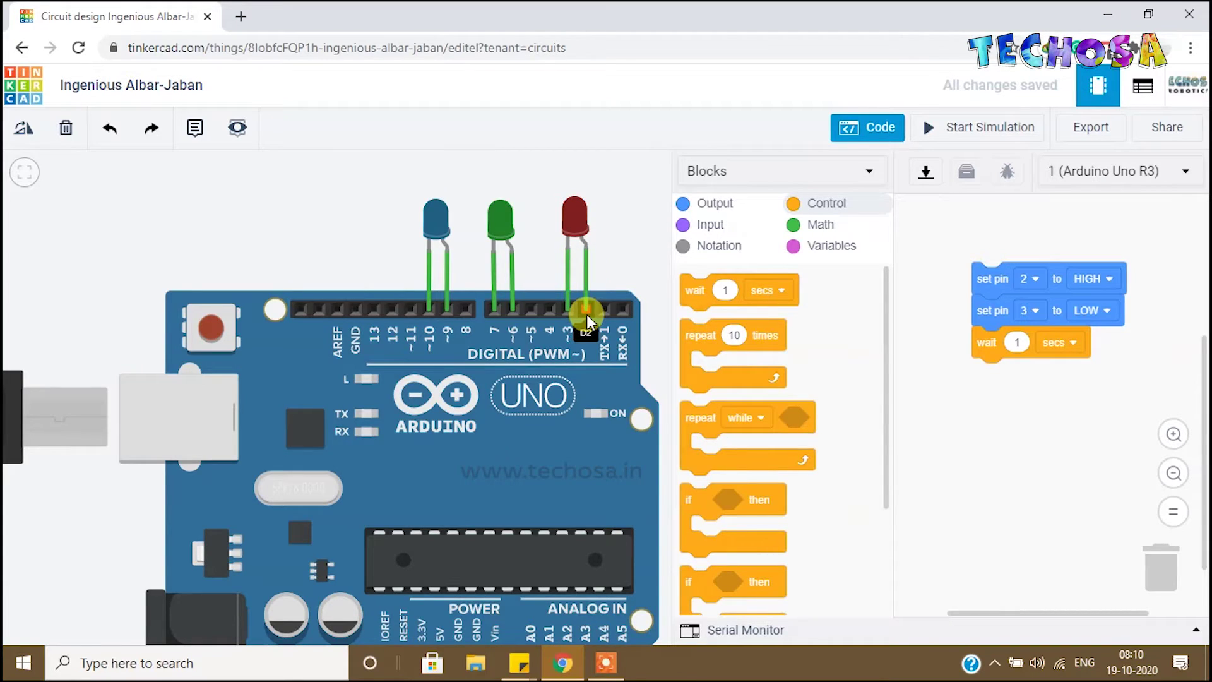
left_click(700, 202)
left_click_drag(702, 334, 997, 382)
left_click(1033, 373)
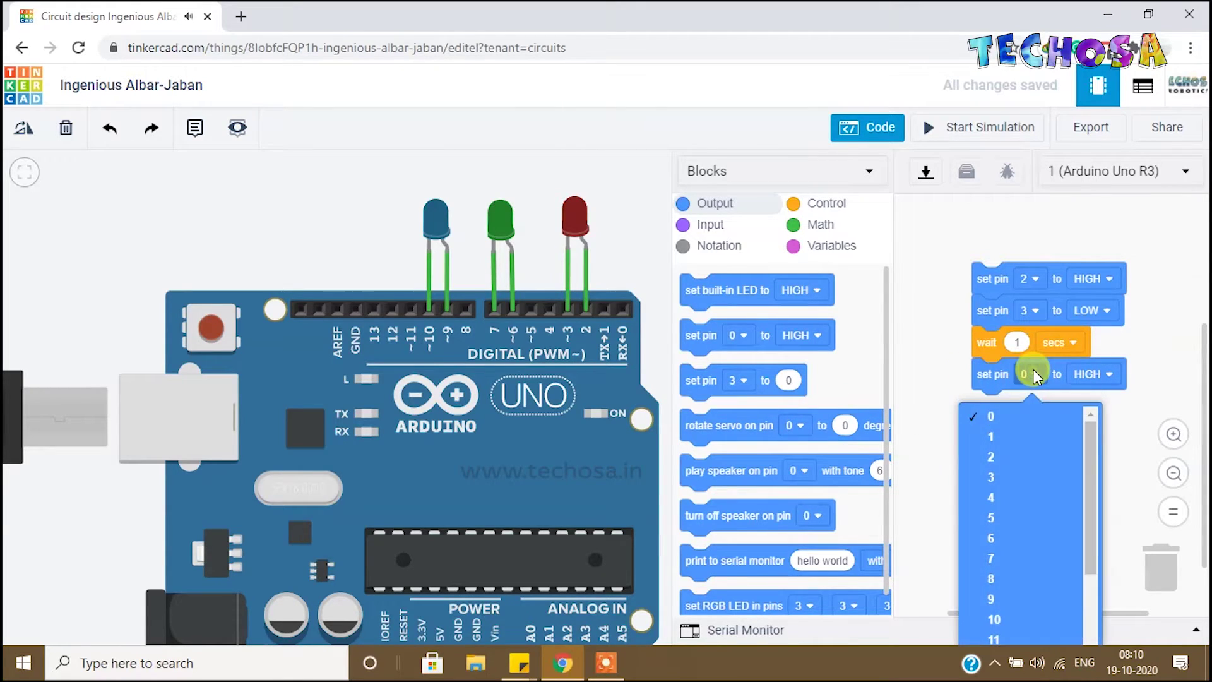
left_click(1022, 457)
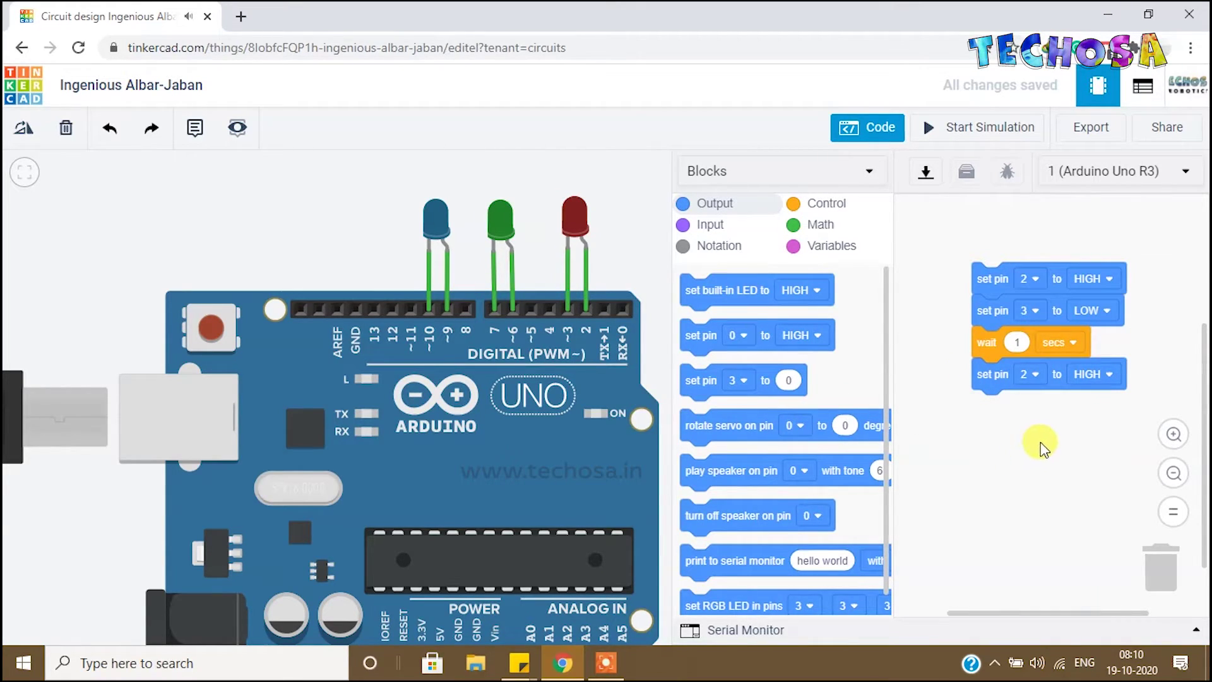
left_click(1095, 373)
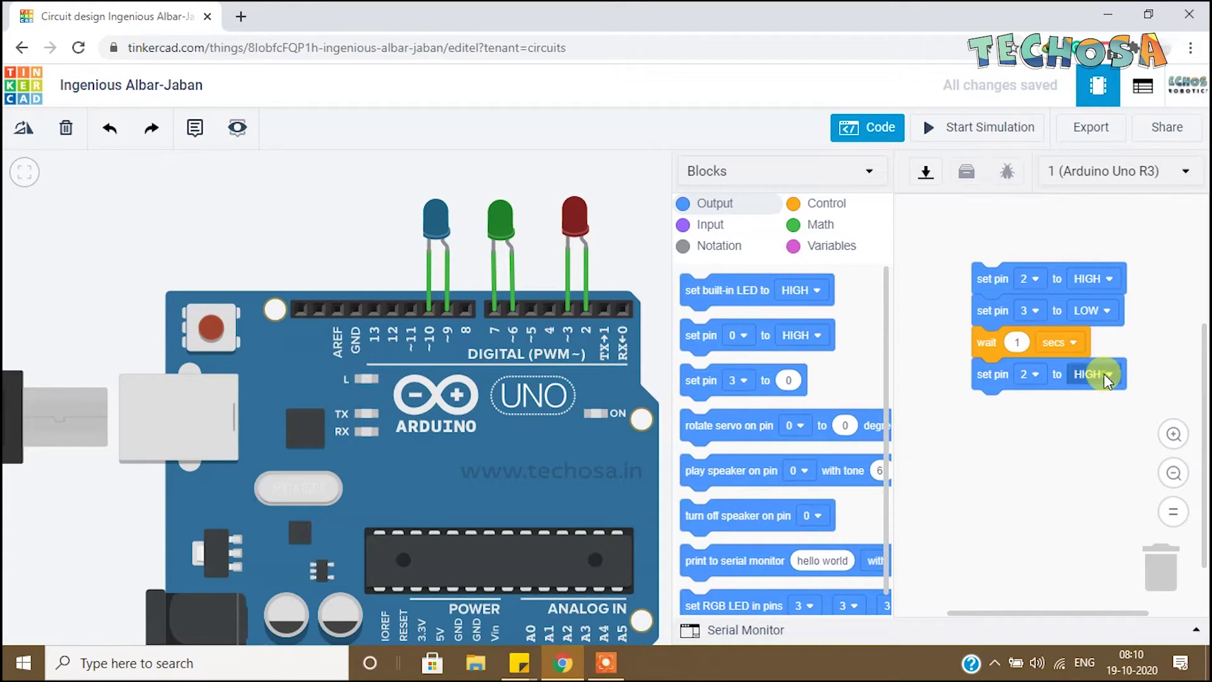
left_click(1103, 436)
Step: Add set pin 6 to HIGH and set pin 7 to LOW, then a wait 1 secs block
left_click_drag(709, 338, 979, 407)
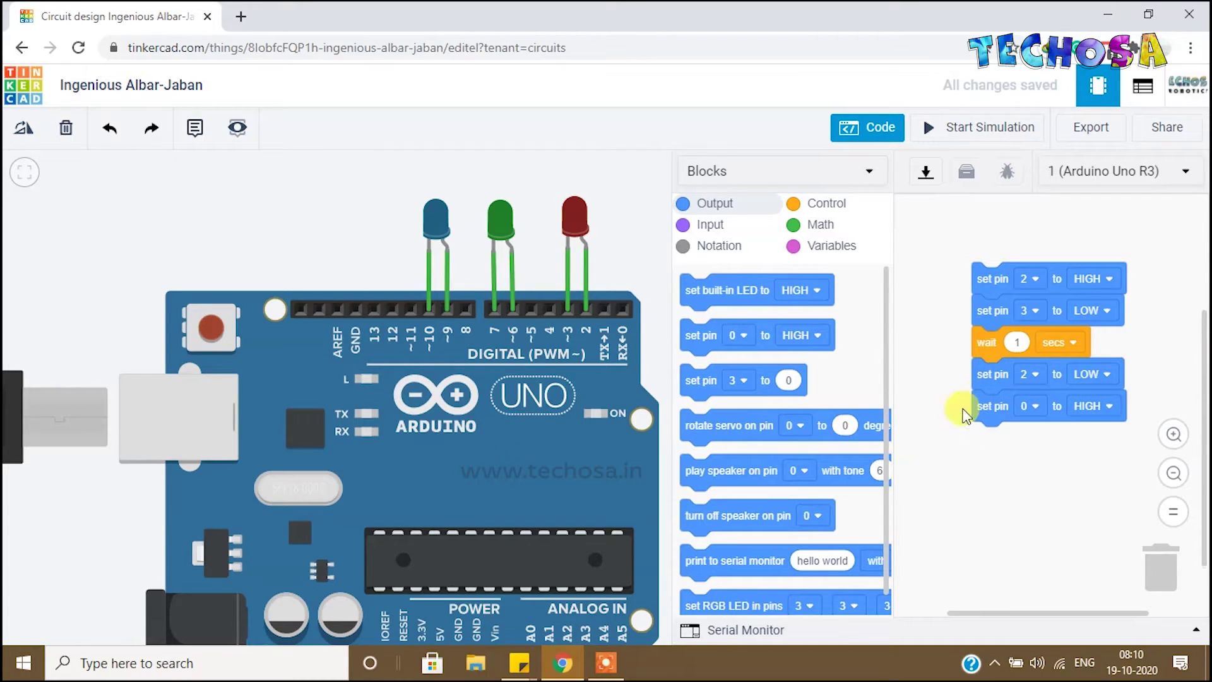
left_click_drag(697, 336, 983, 447)
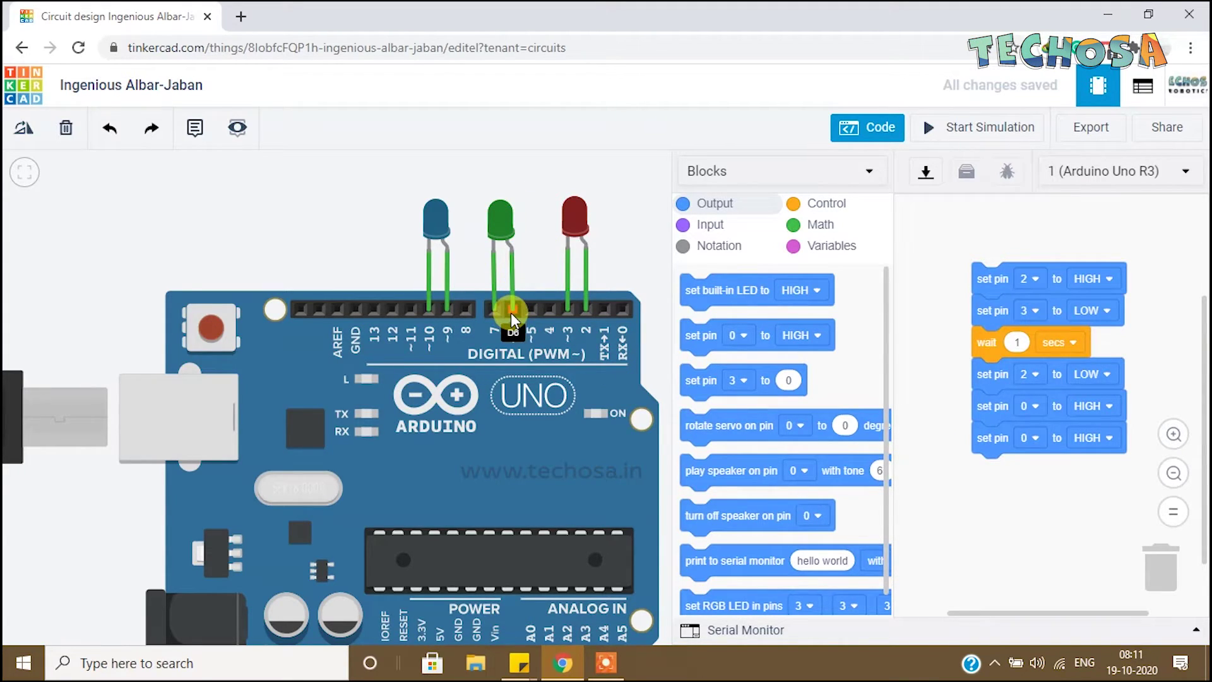
left_click(1035, 406)
left_click(1006, 571)
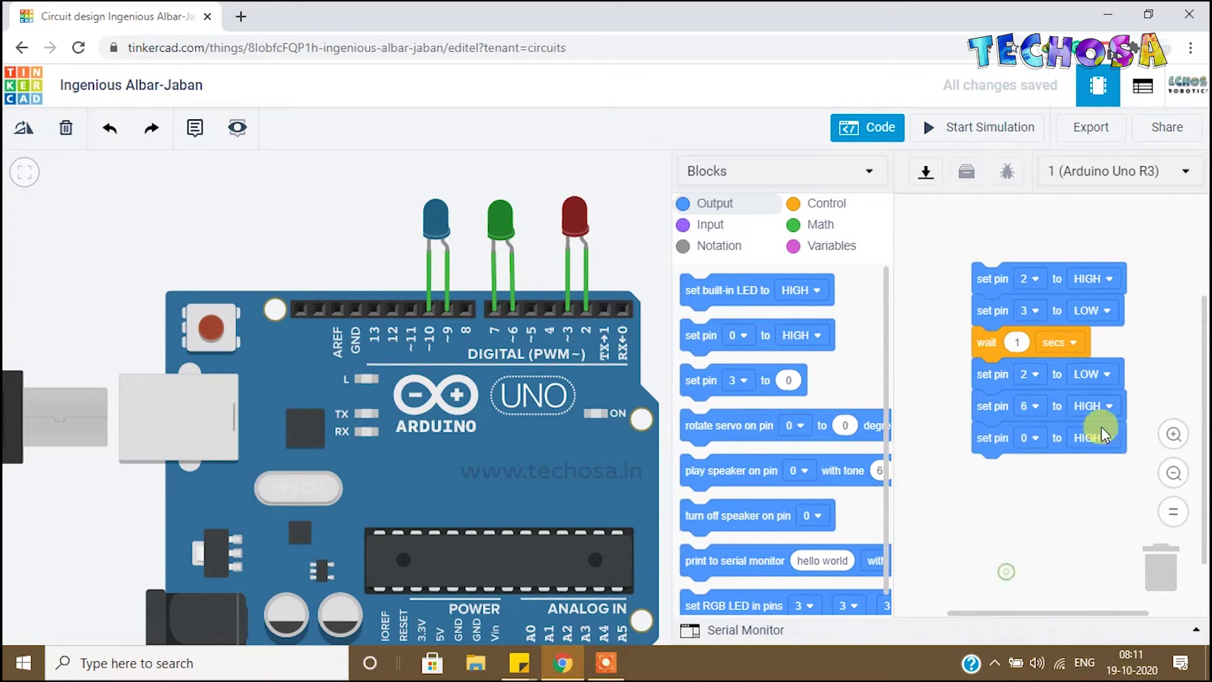
left_click(1032, 438)
scroll(1014, 594, "down", 2)
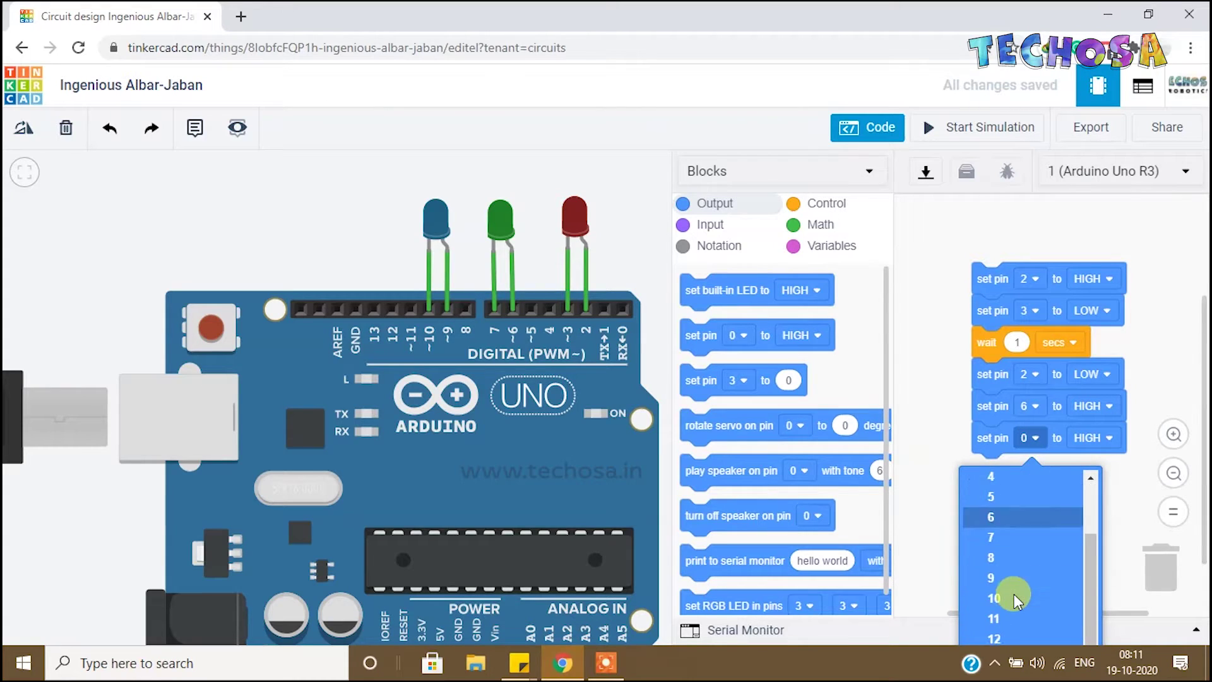
left_click(1013, 540)
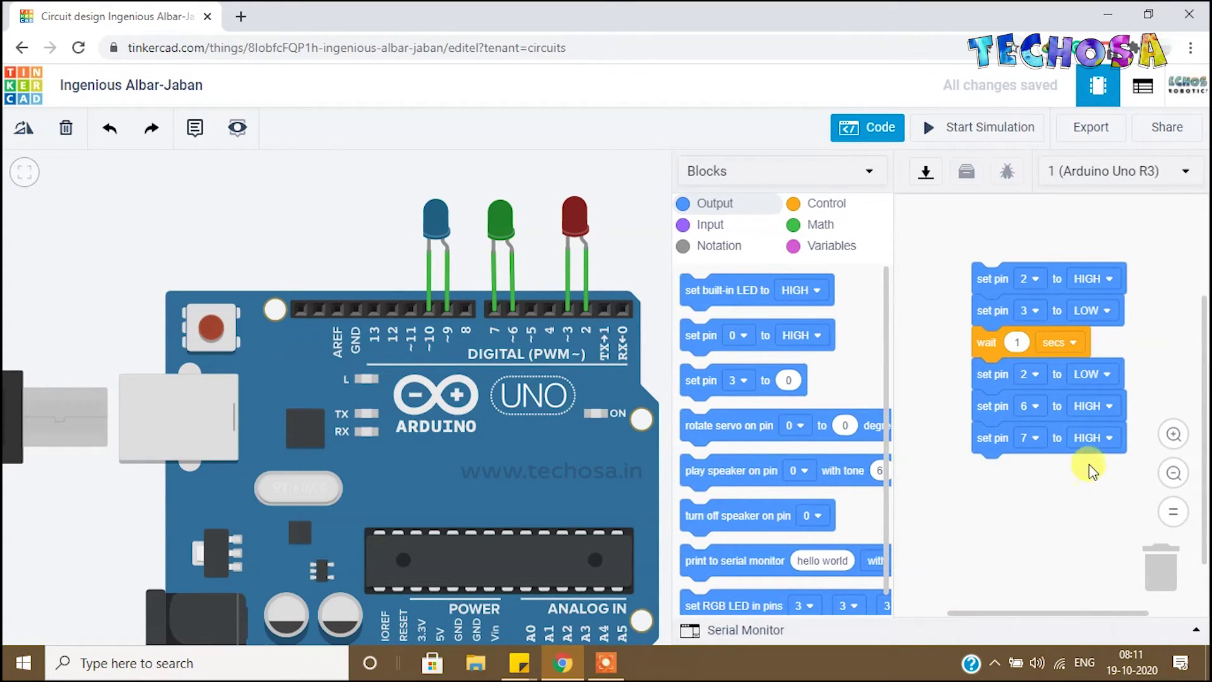
left_click(1098, 440)
left_click(1083, 498)
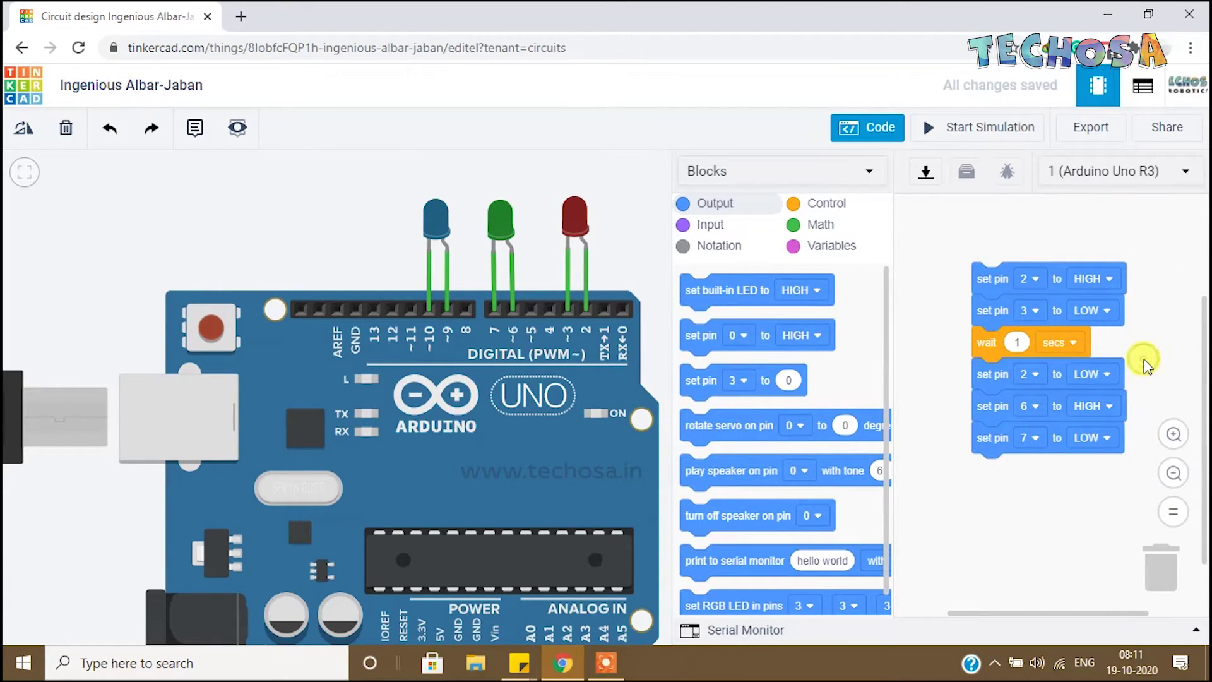
left_click(793, 203)
left_click_drag(701, 287, 947, 418)
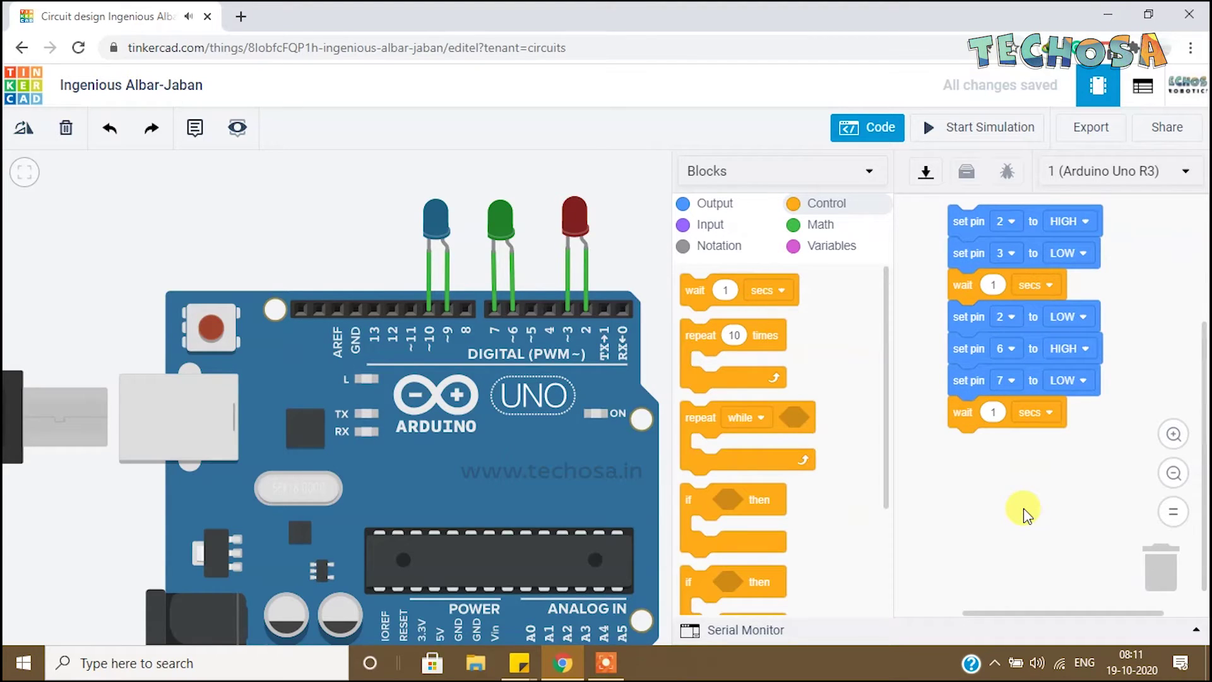
left_click(959, 132)
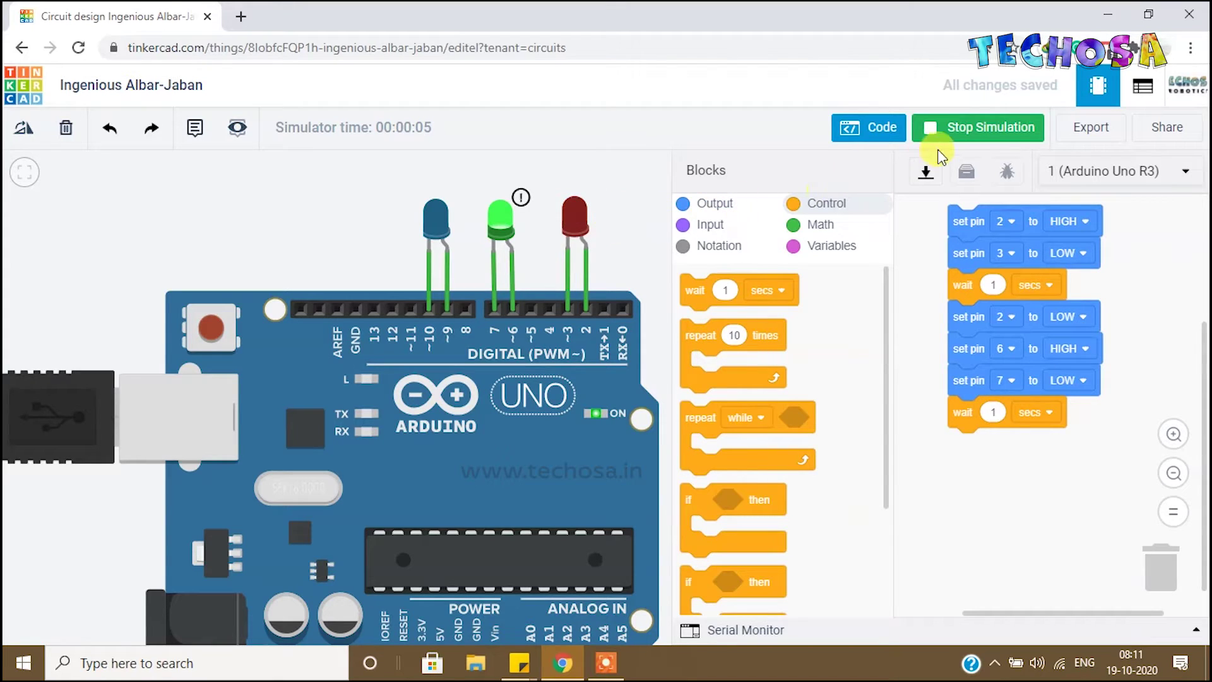
left_click(970, 132)
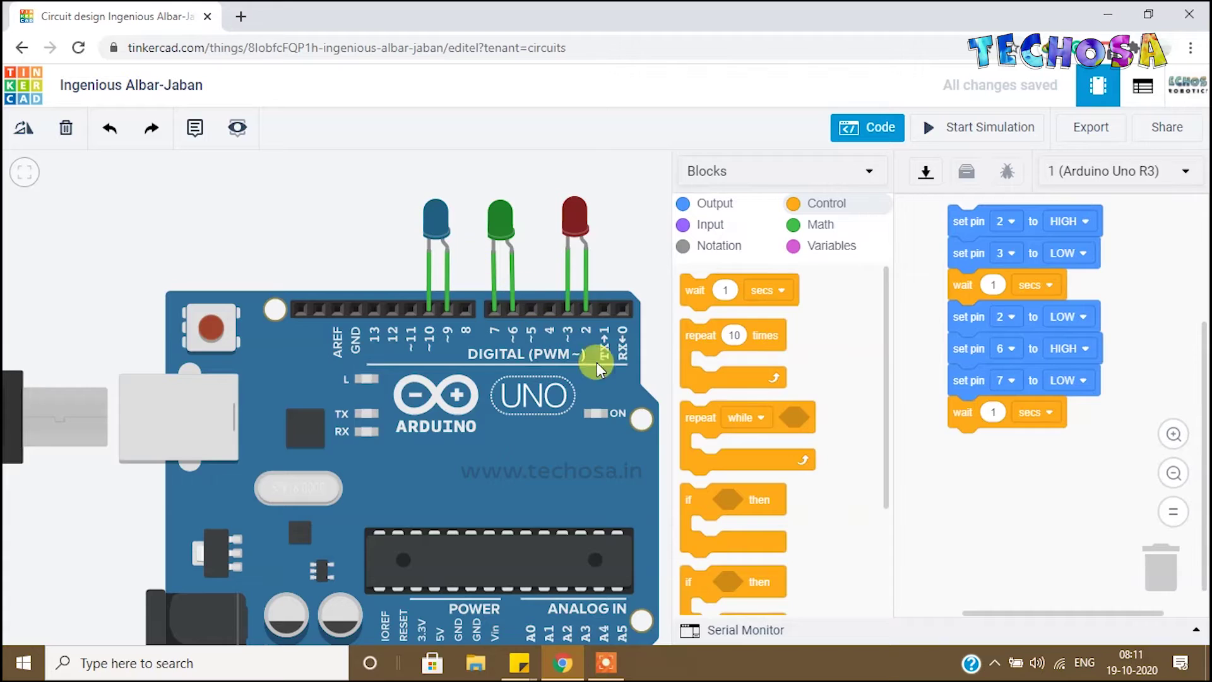
Step: Add a set pin 6 to LOW block after the second wait
left_click(717, 204)
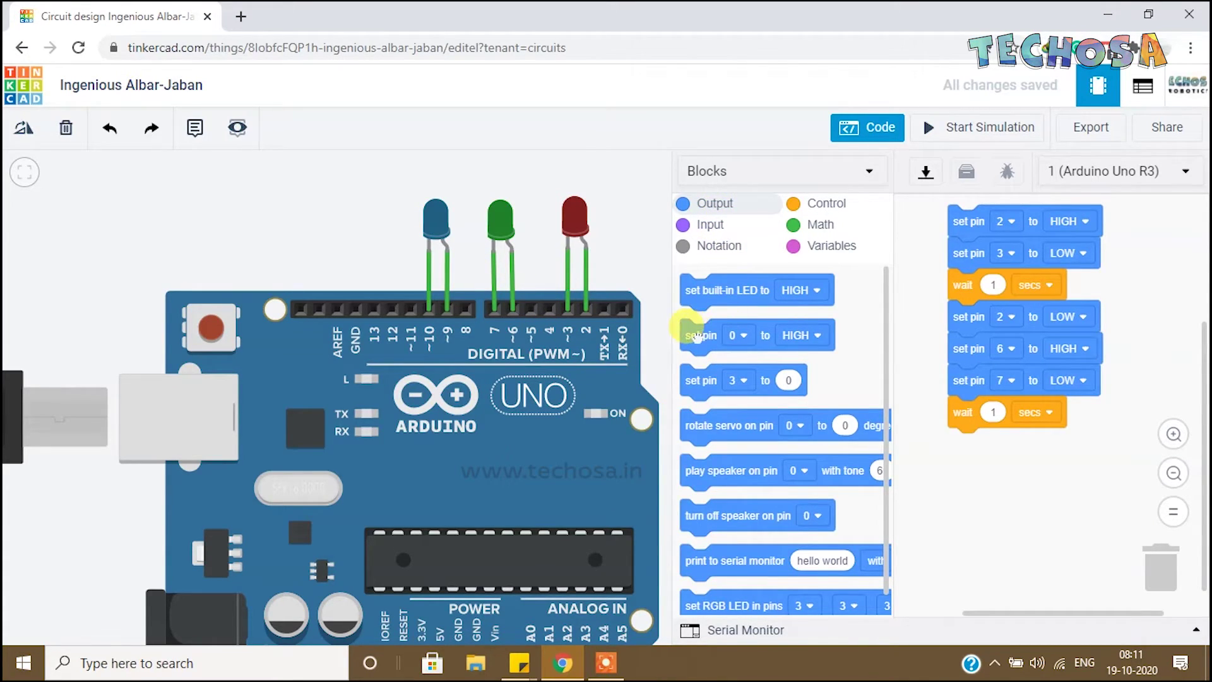
left_click_drag(694, 336, 961, 447)
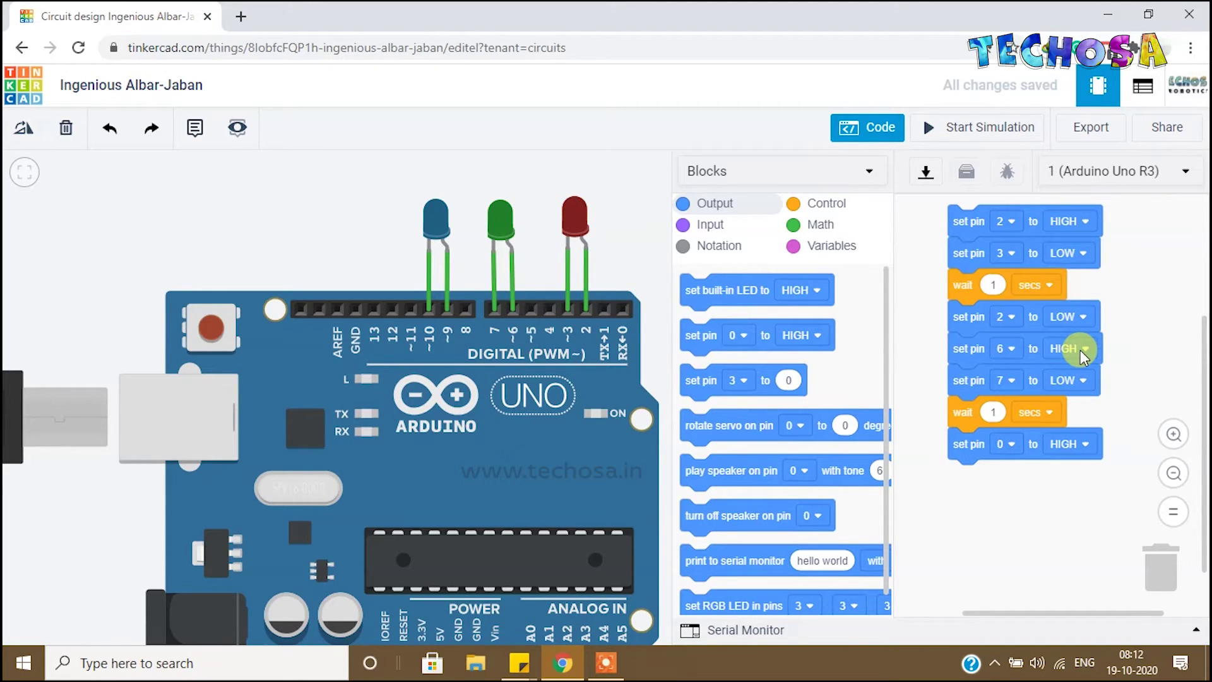
left_click(1006, 444)
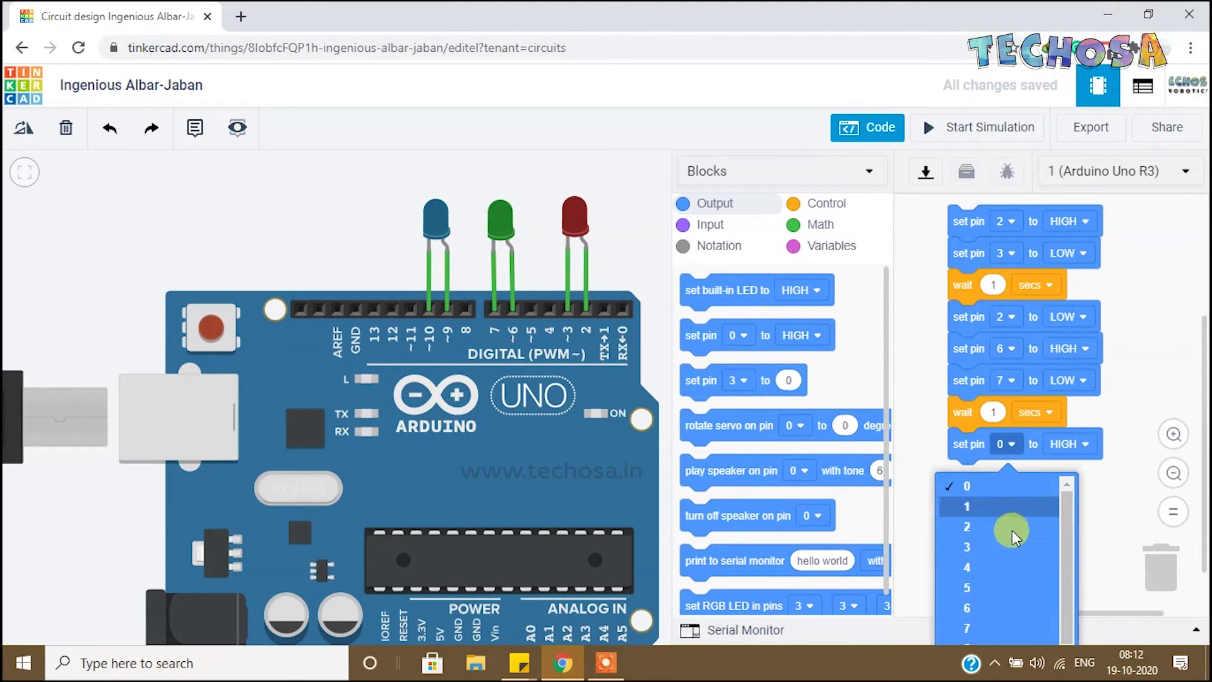
left_click(984, 610)
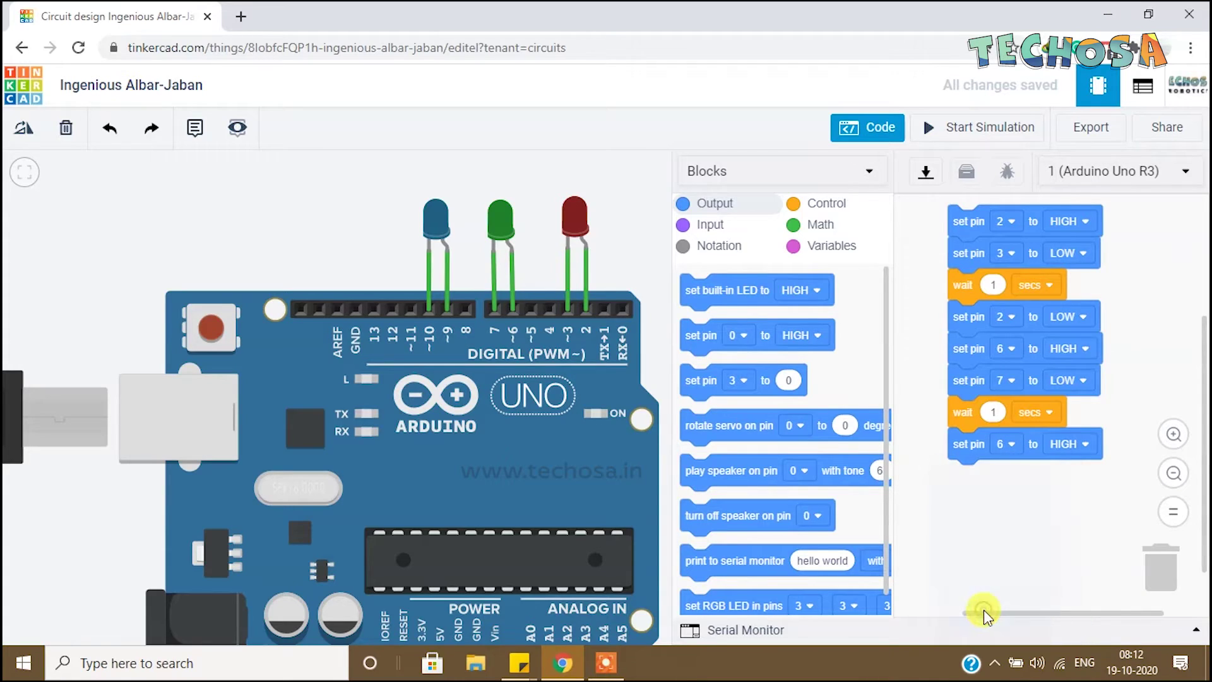
left_click(1081, 444)
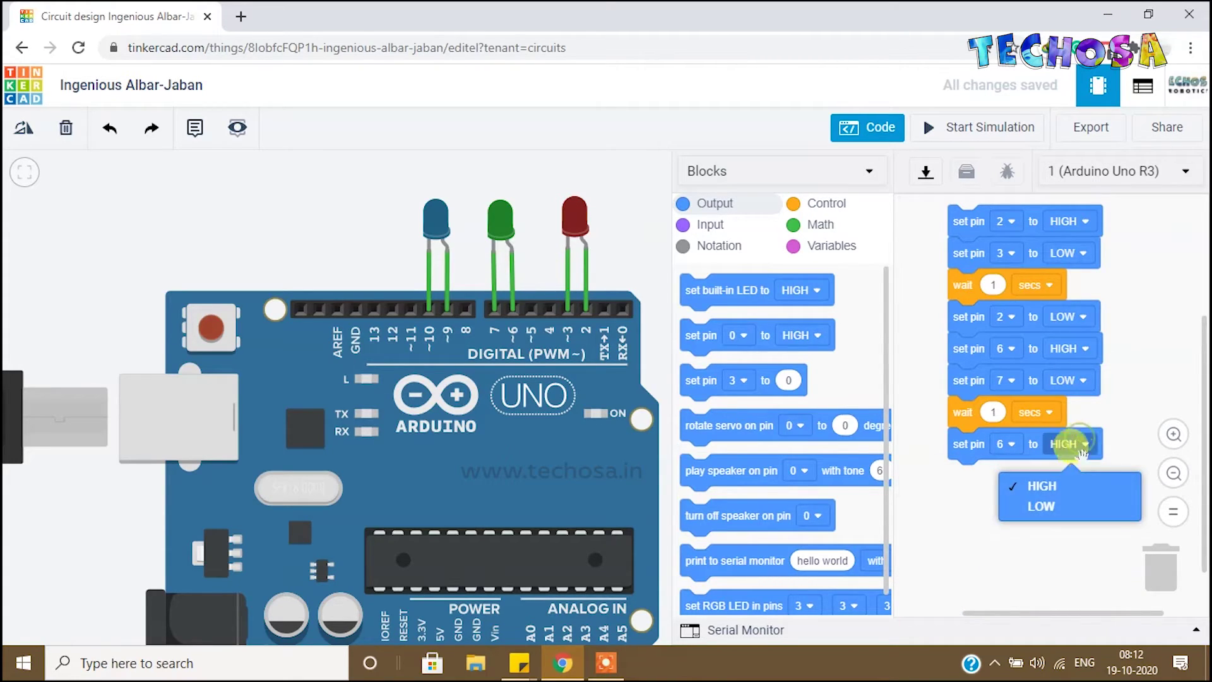
left_click(1072, 507)
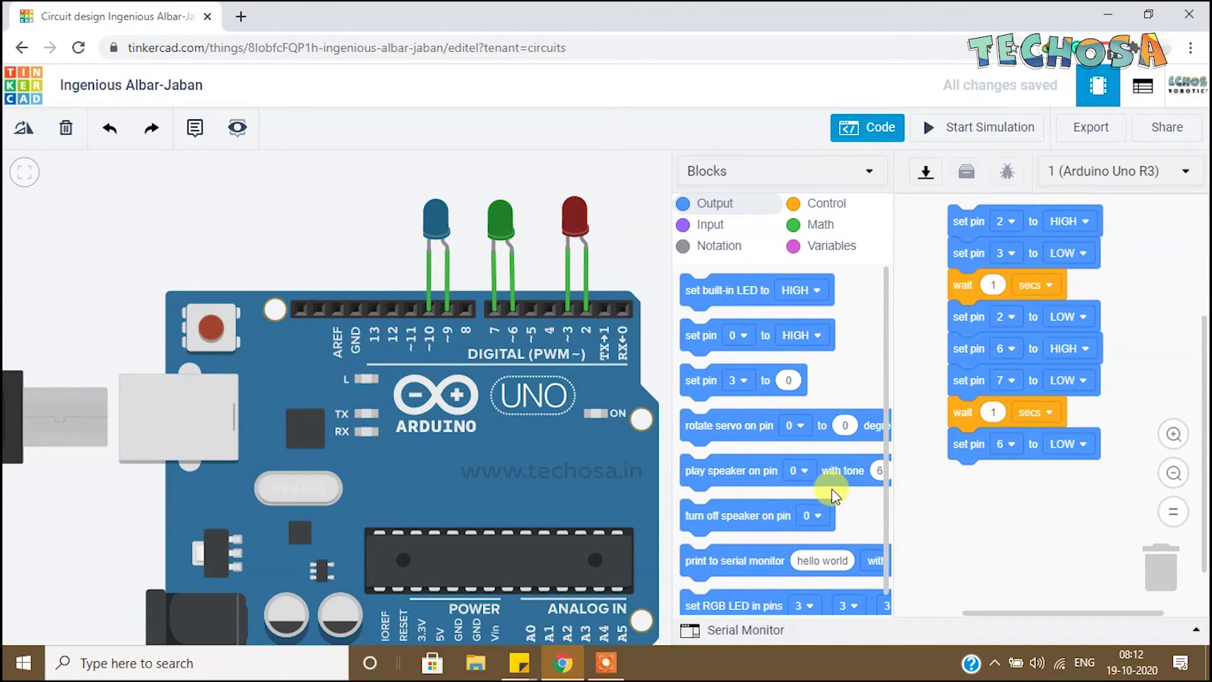
Step: Add a set pin 9 to HIGH block below pin 6 LOW
left_click_drag(748, 344, 985, 484)
left_click(1007, 476)
scroll(1006, 581, "down", 2)
scroll(993, 588, "down", 1)
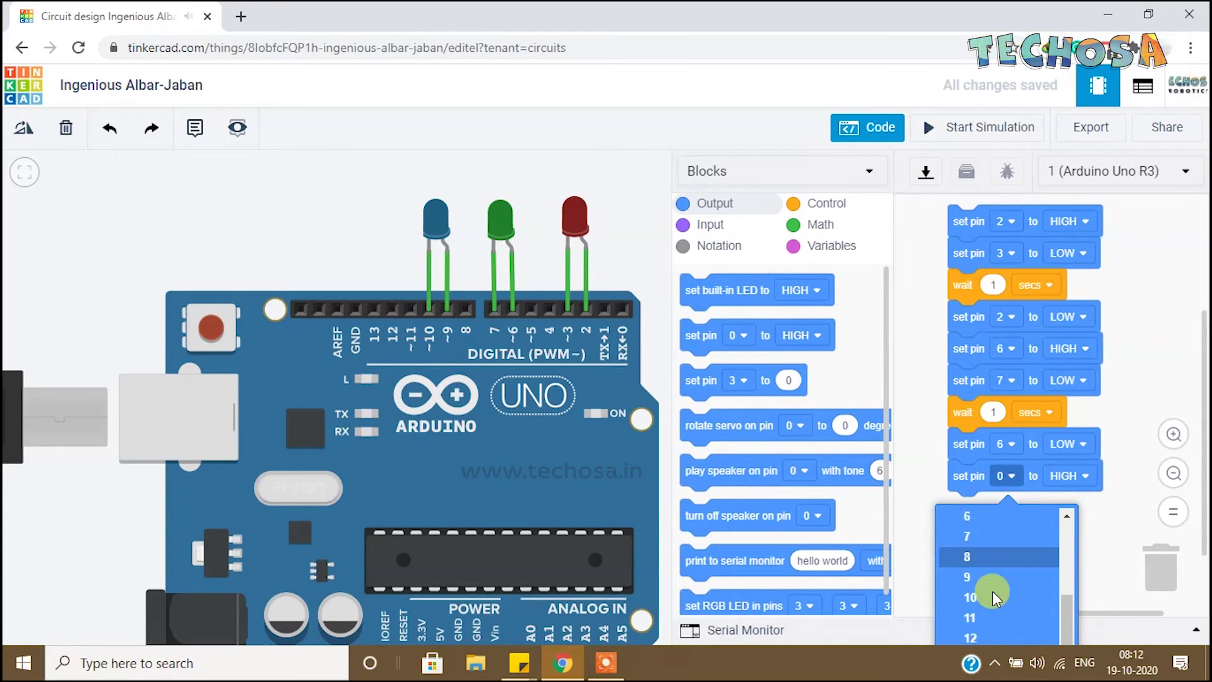
left_click(987, 553)
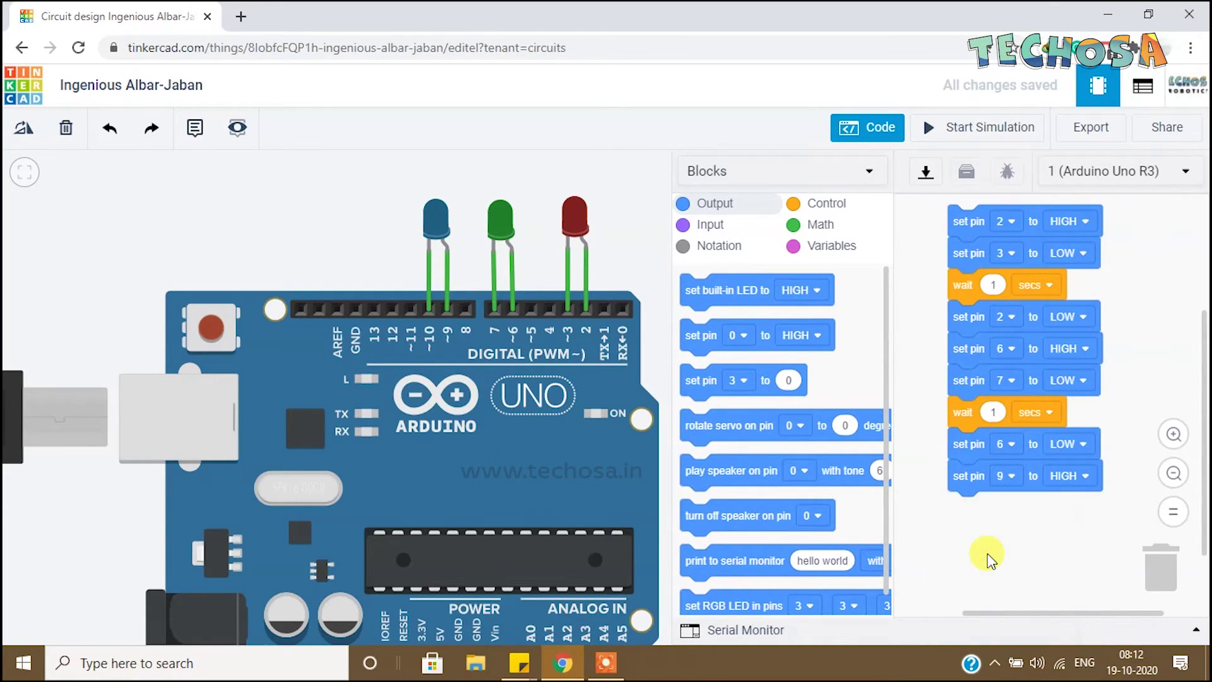
Step: Add set pin 10 to LOW followed by a wait 1 secs block
left_click_drag(699, 335, 979, 513)
left_click(1009, 514)
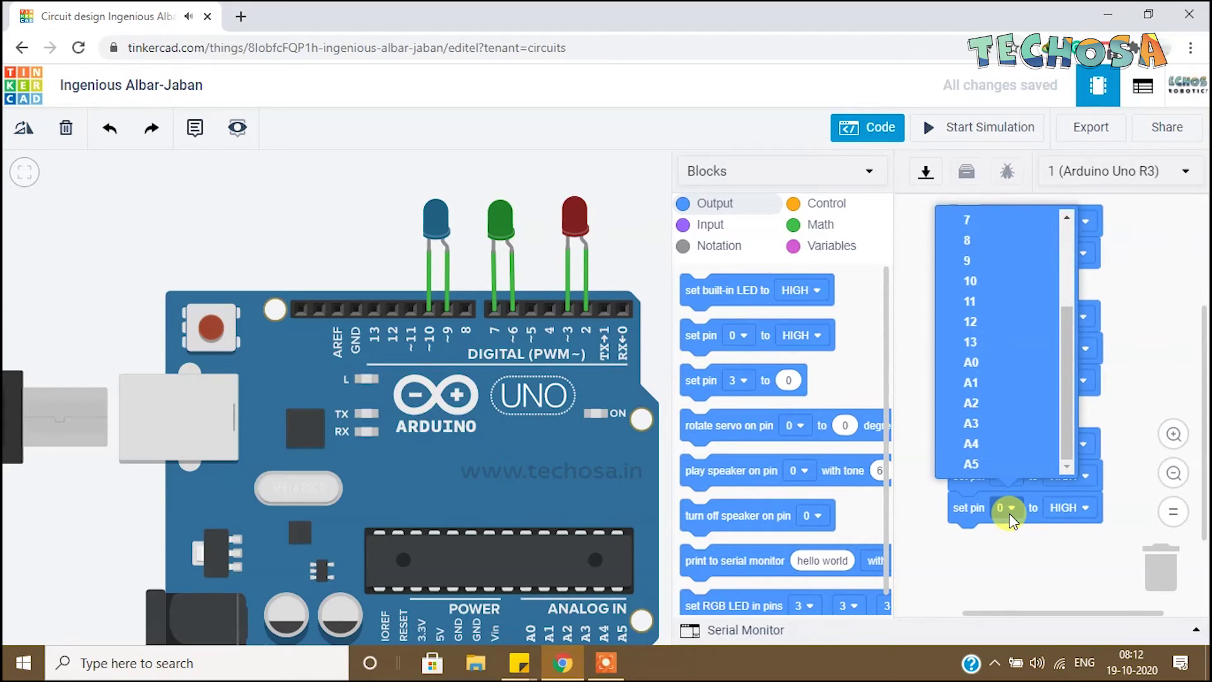
left_click(971, 278)
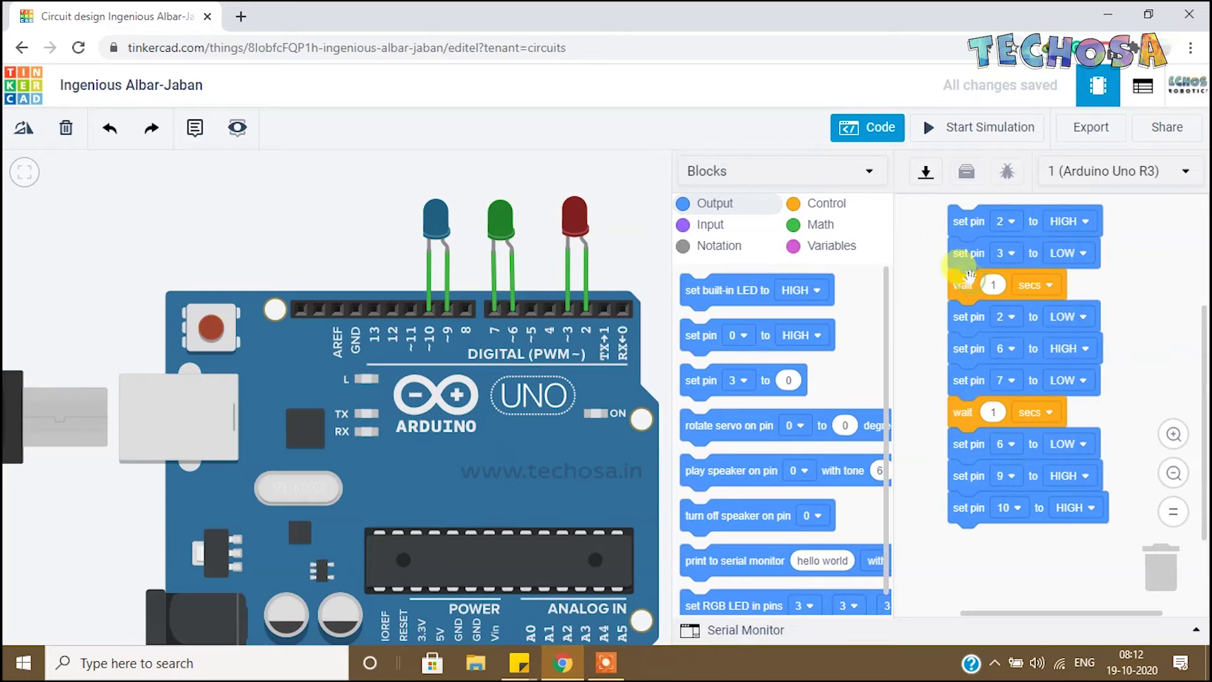
left_click(1096, 508)
left_click(1066, 571)
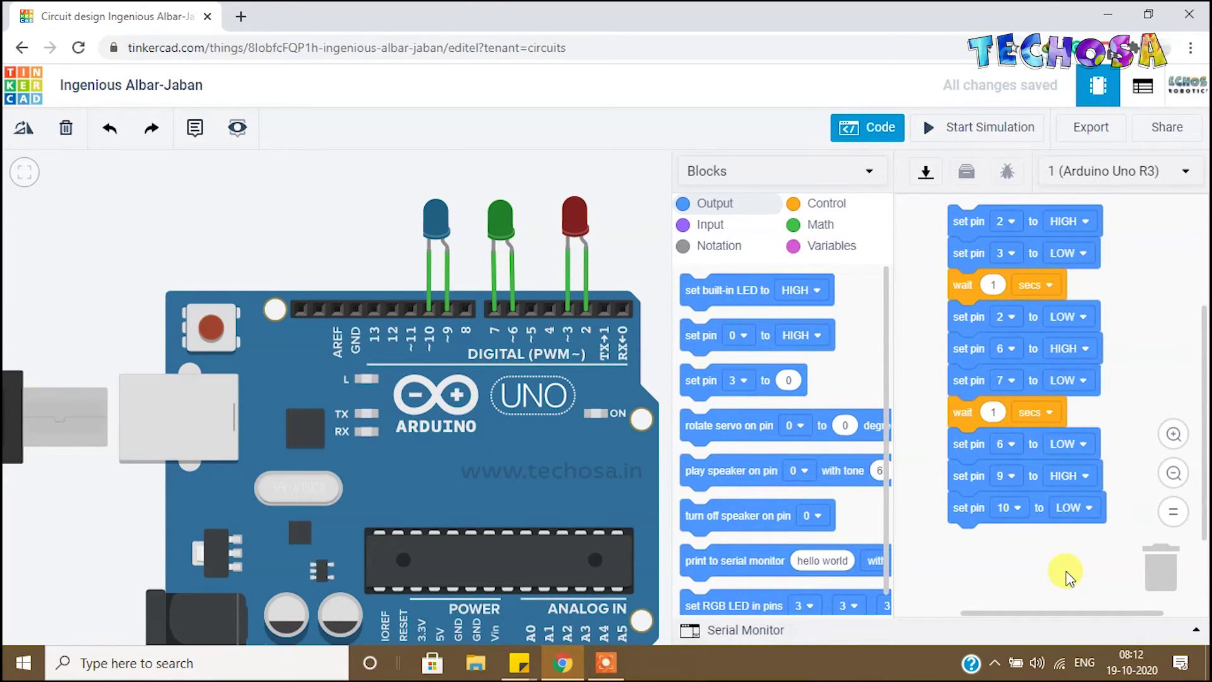
left_click(824, 207)
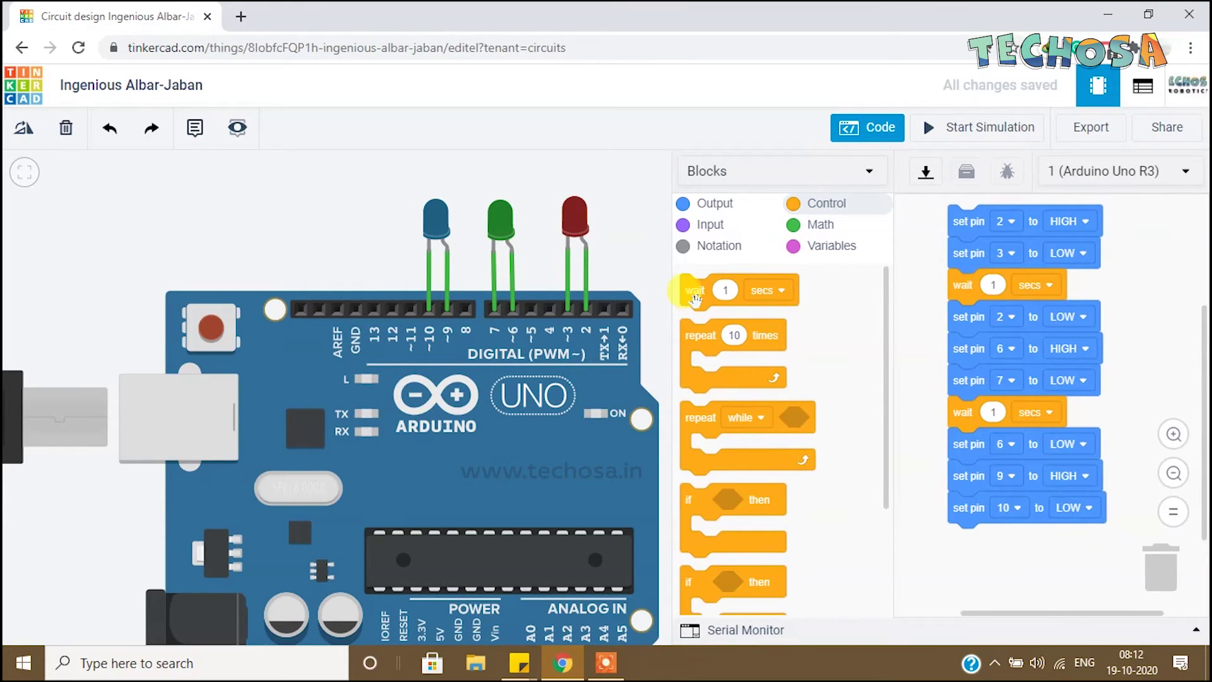
left_click_drag(694, 302, 963, 555)
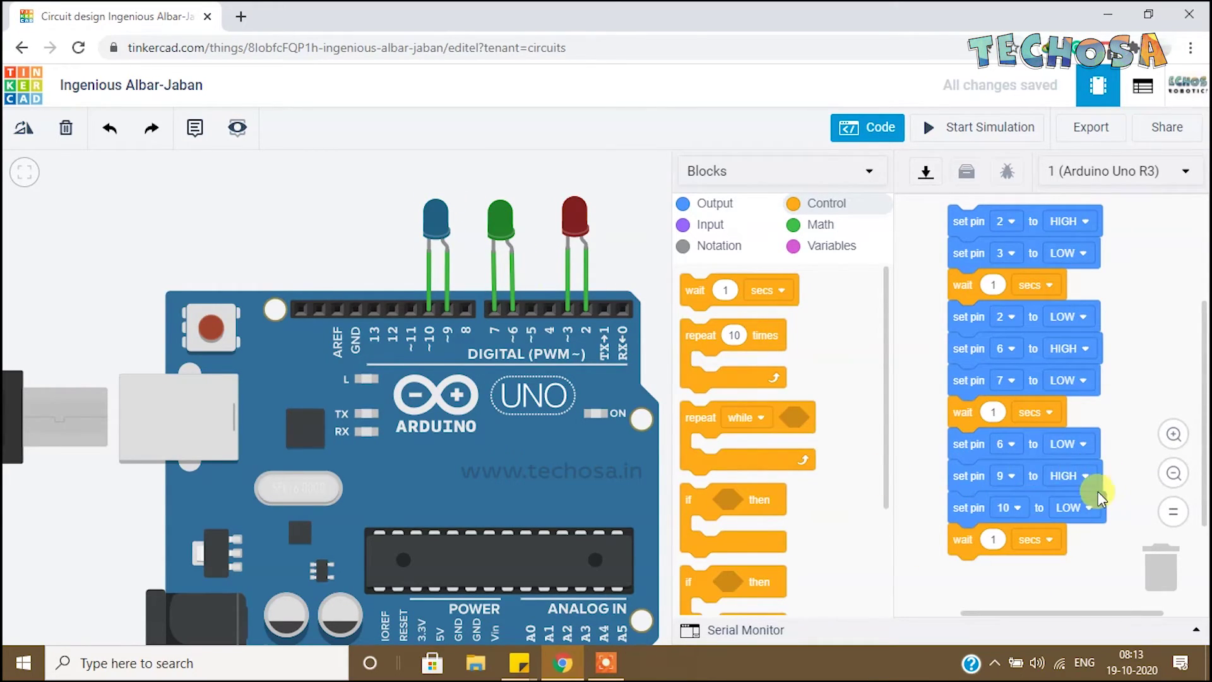
Step: Run the sequence simulation, lighting the green then blue LED, and stop it
left_click(945, 133)
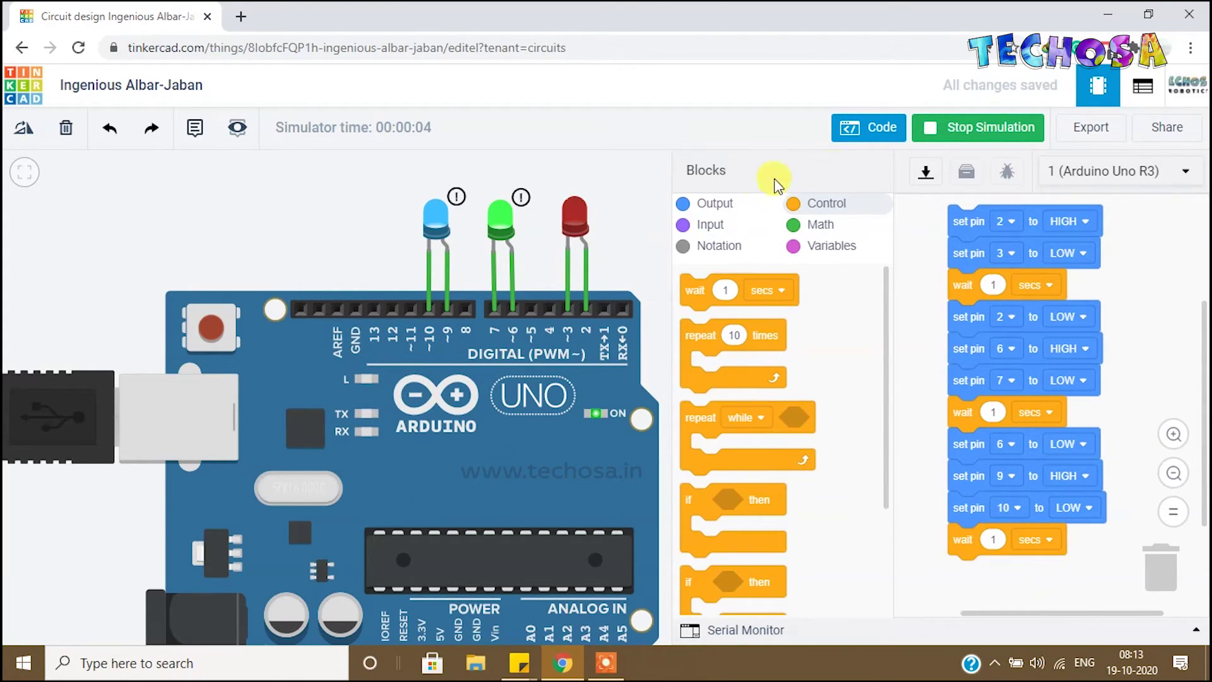
left_click(954, 130)
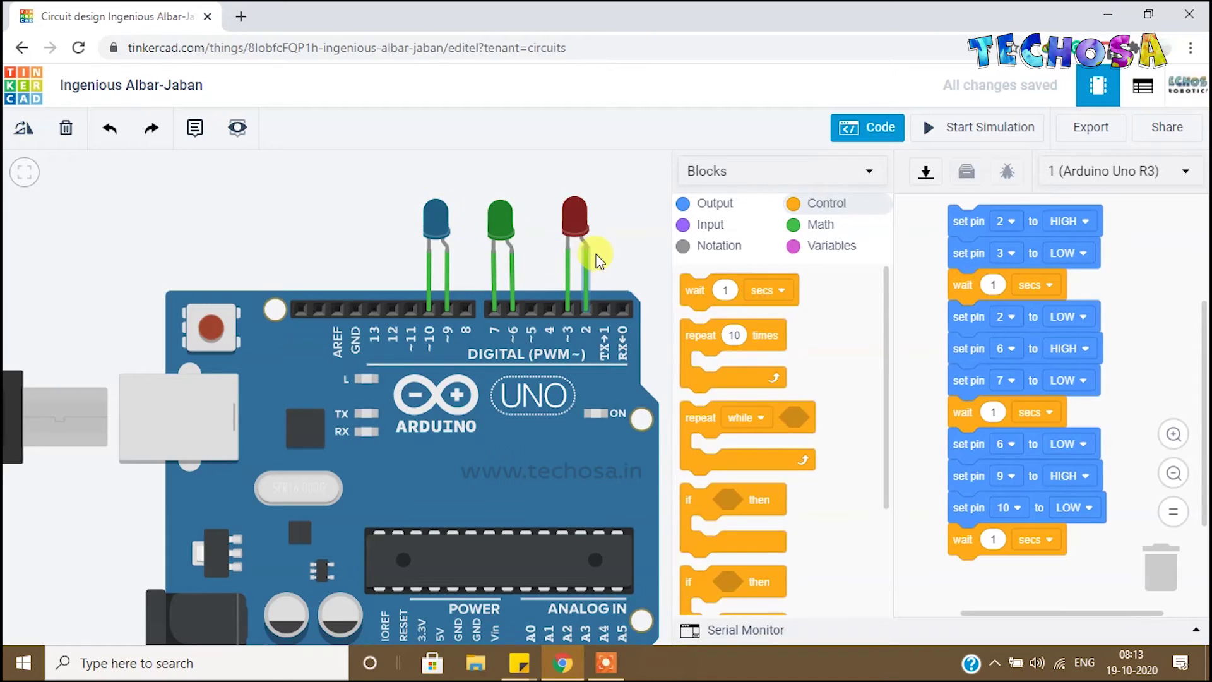
Step: Append set pin 9 to LOW and a wait 1 secs block to the end of the stack
left_click(717, 205)
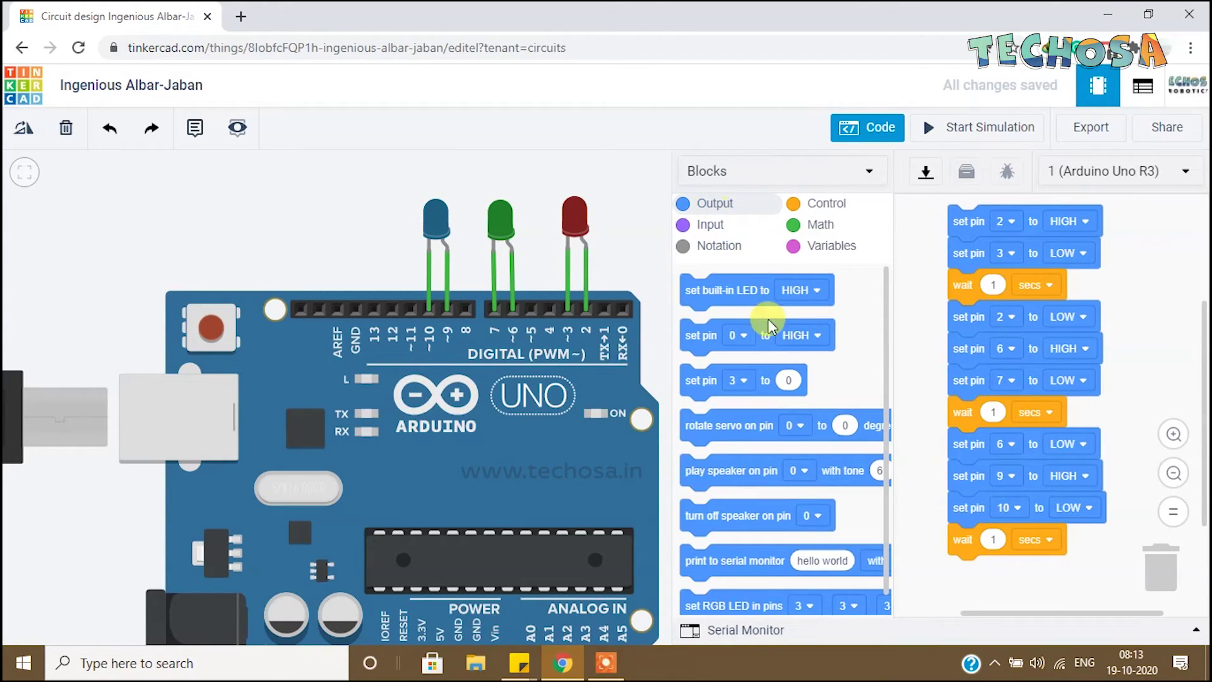
left_click_drag(699, 335, 956, 585)
left_click_drag(1145, 339, 1140, 266)
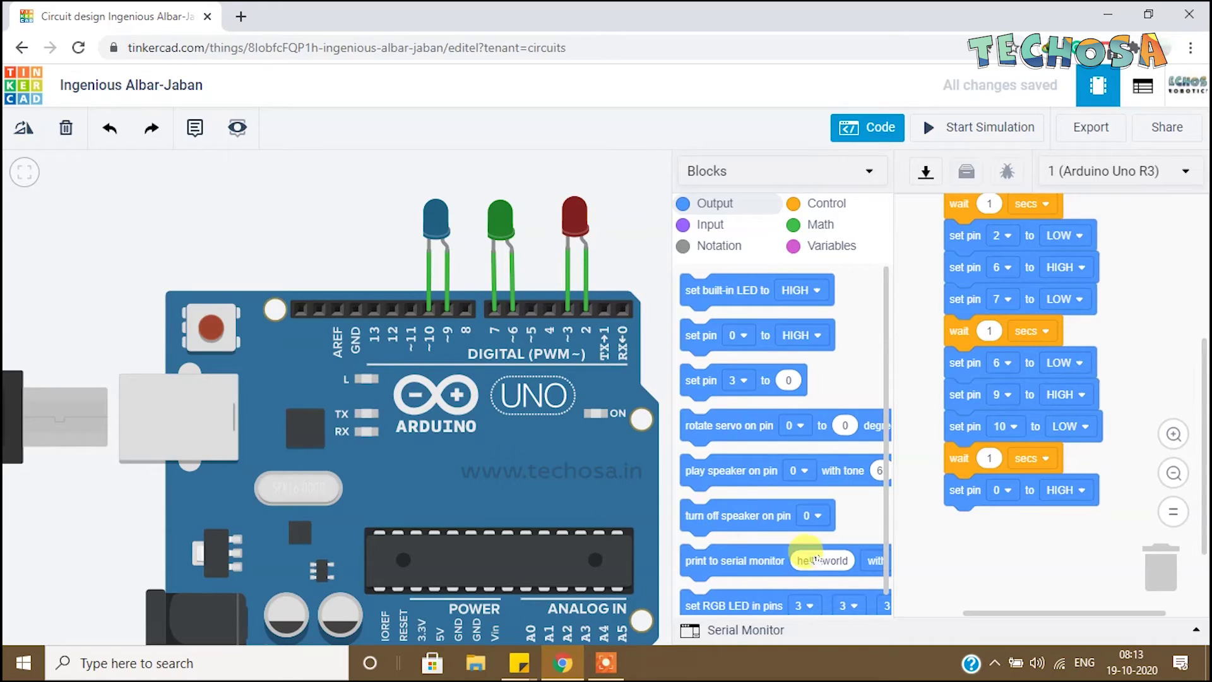
left_click(1010, 491)
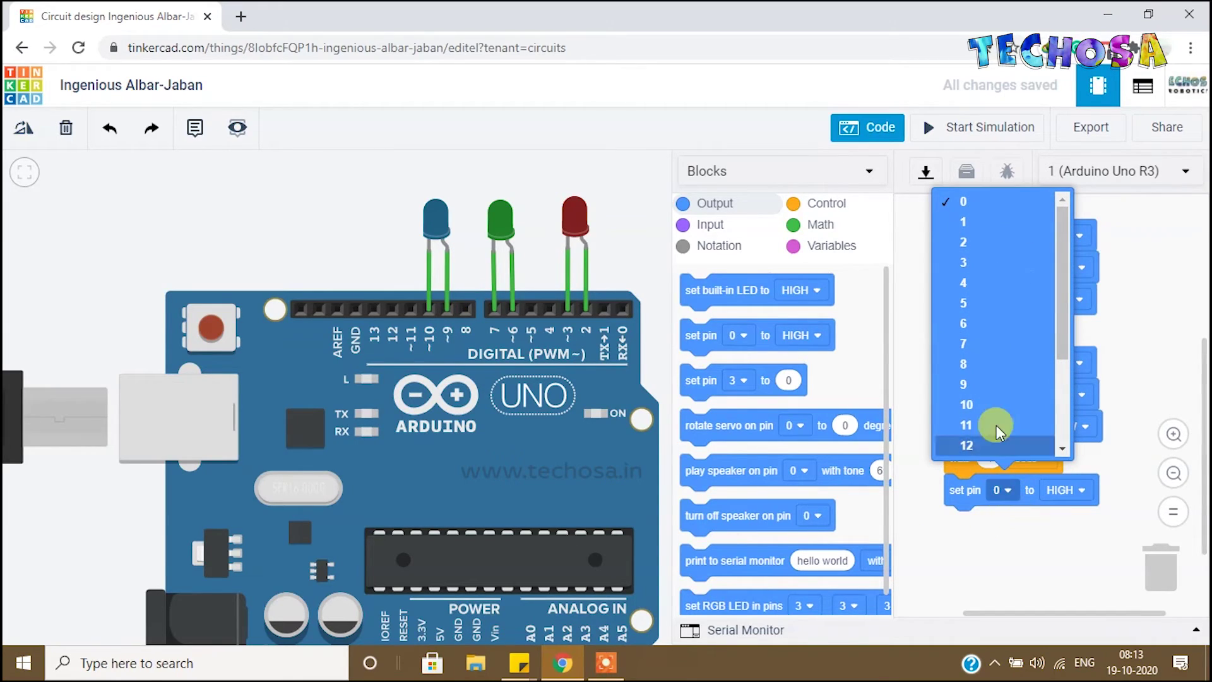
left_click(989, 385)
left_click(1073, 490)
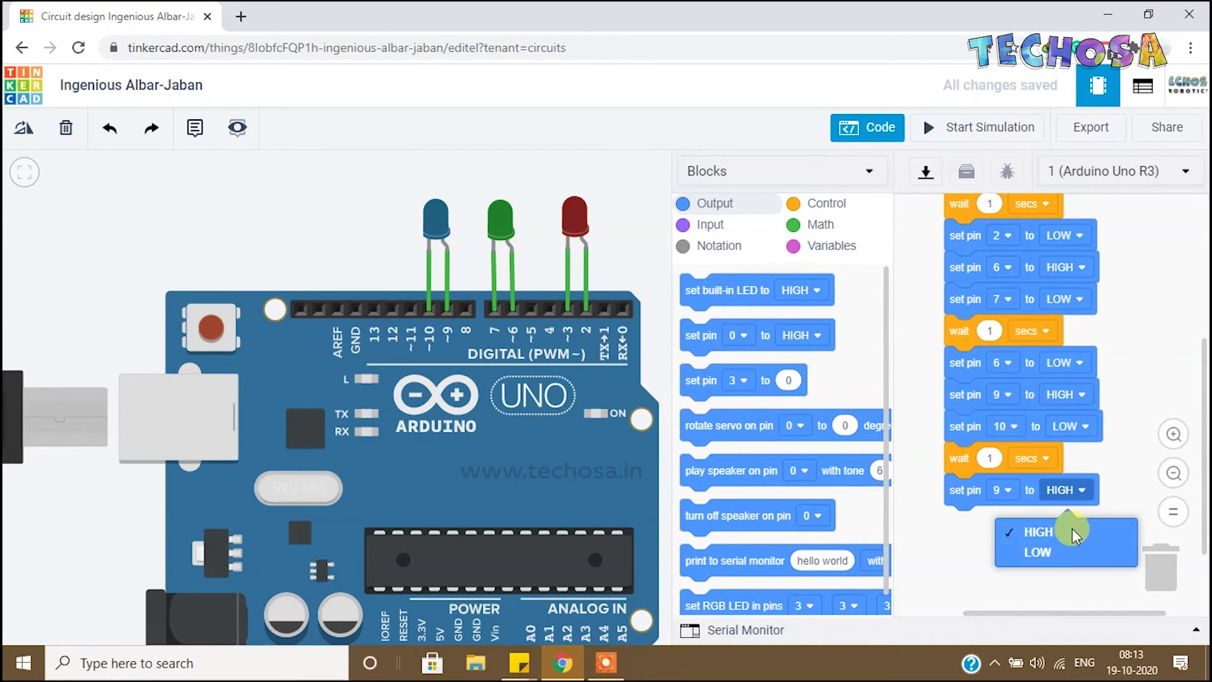
left_click(1071, 555)
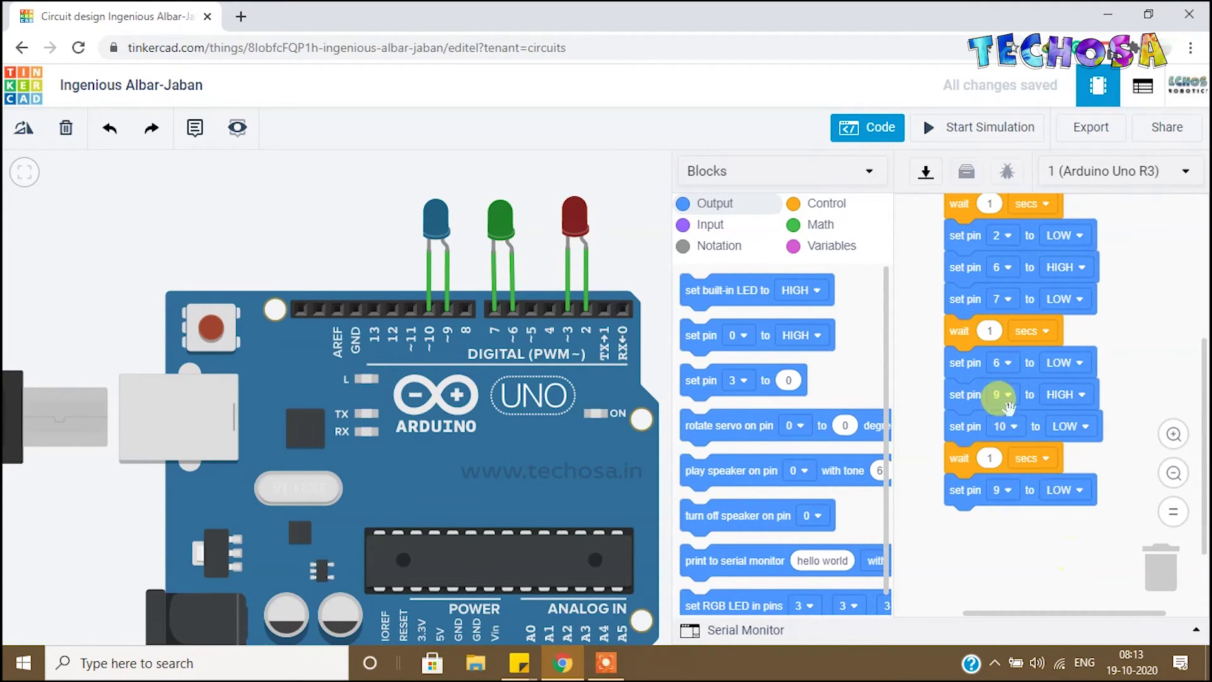
left_click(821, 203)
left_click_drag(693, 288, 960, 523)
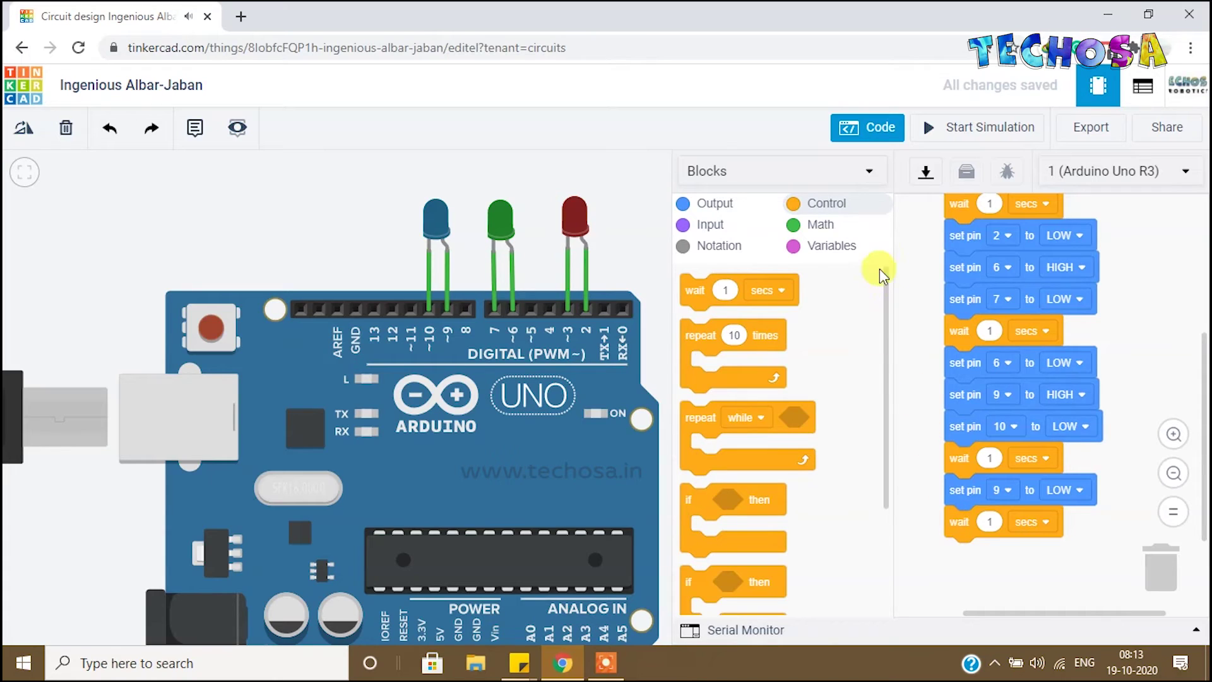
left_click(939, 131)
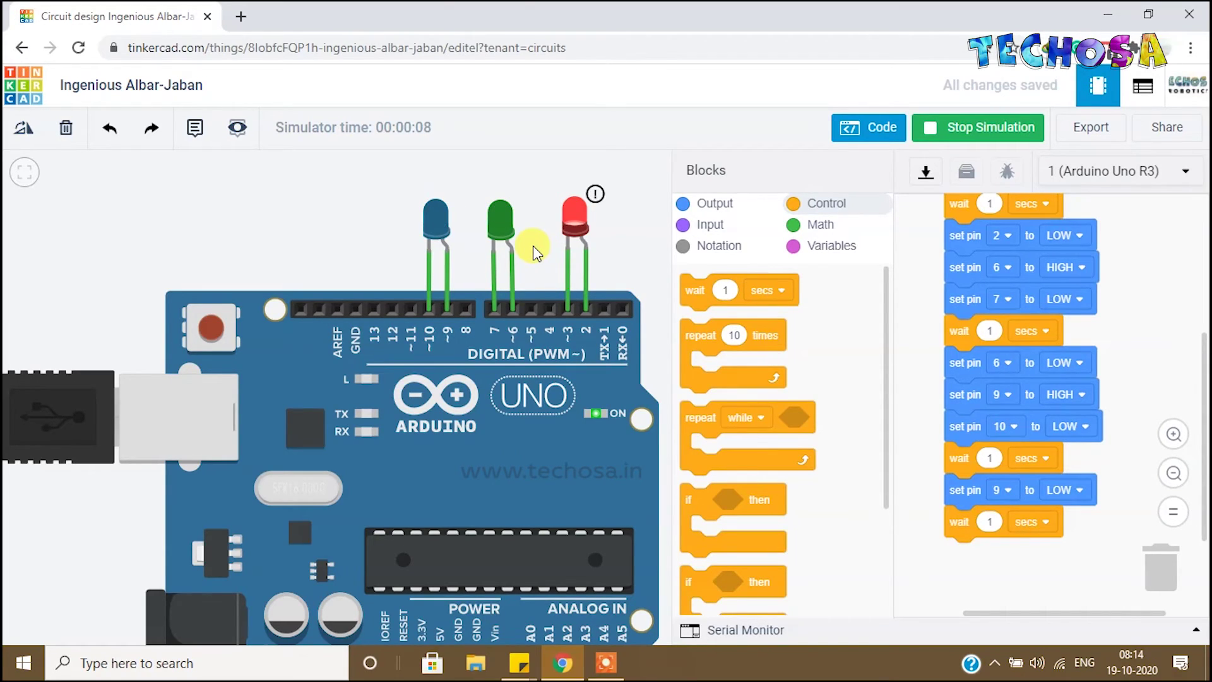
left_click(1005, 126)
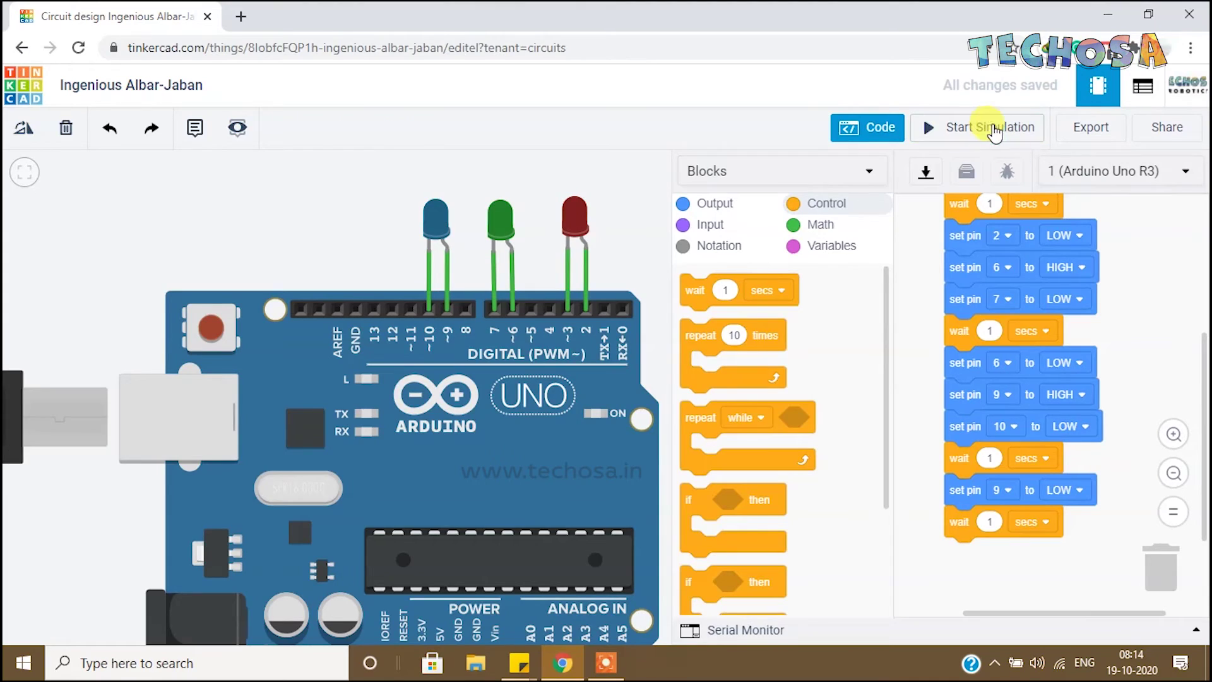
Step: Add three set pin blocks under the last wait
scroll(1168, 315, "down", 2)
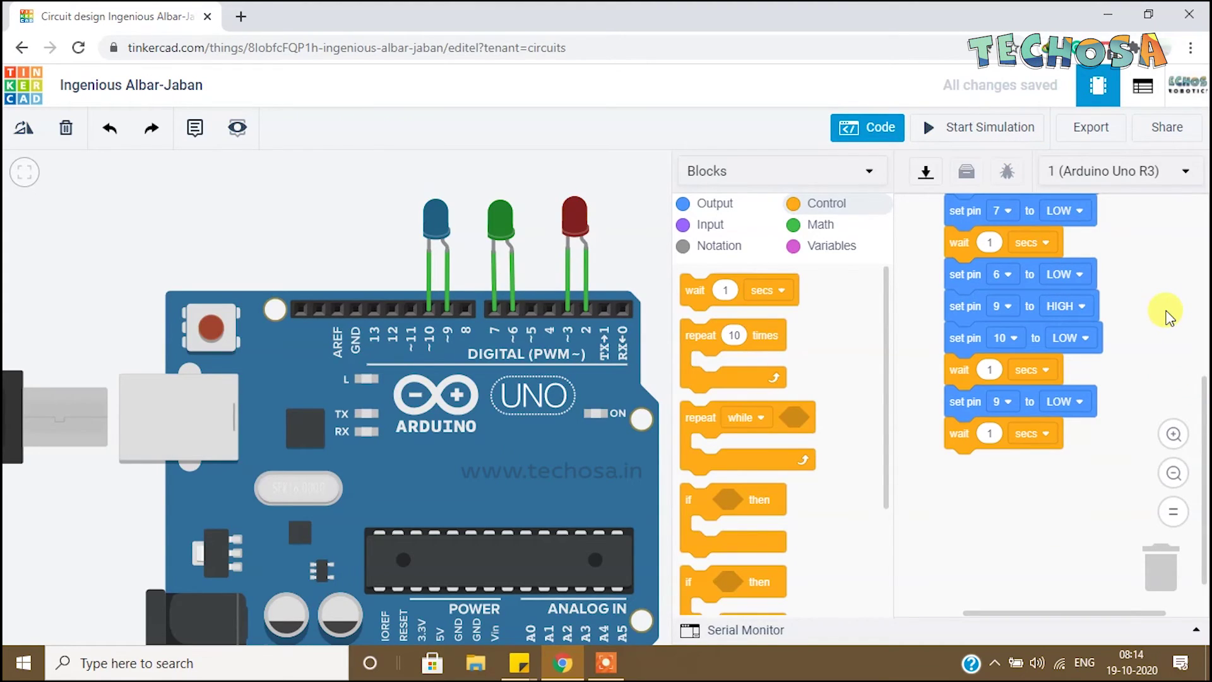
left_click(714, 205)
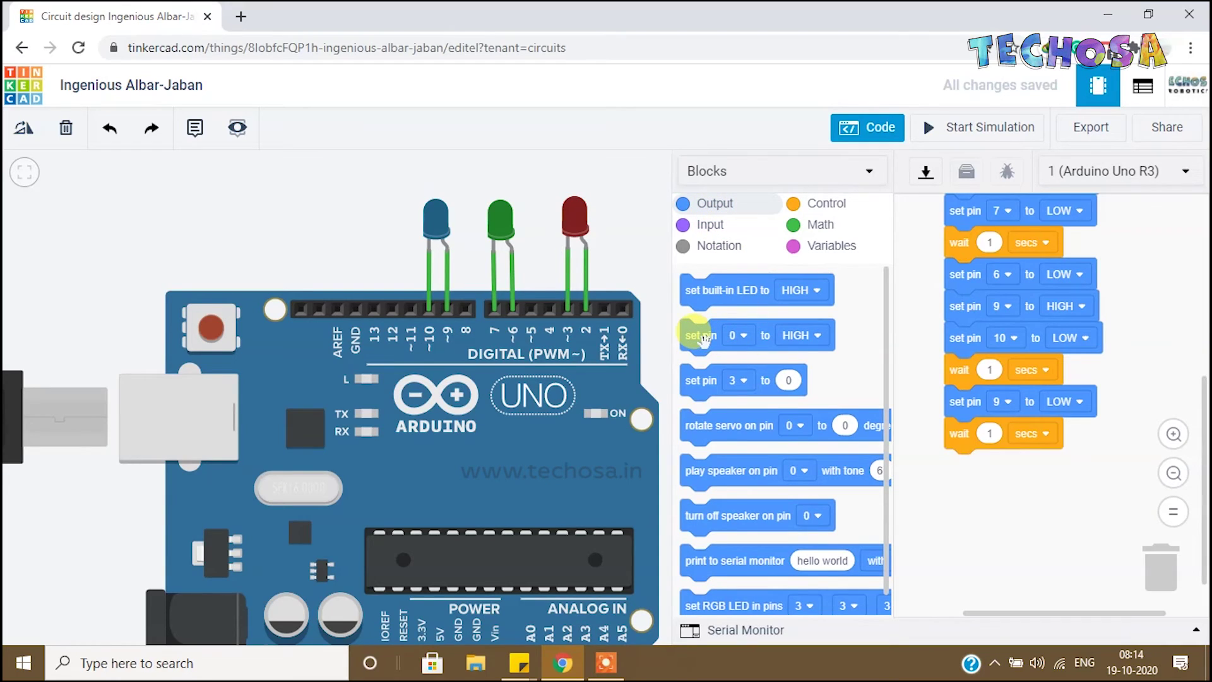
left_click_drag(705, 340, 971, 490)
left_click_drag(697, 335, 953, 503)
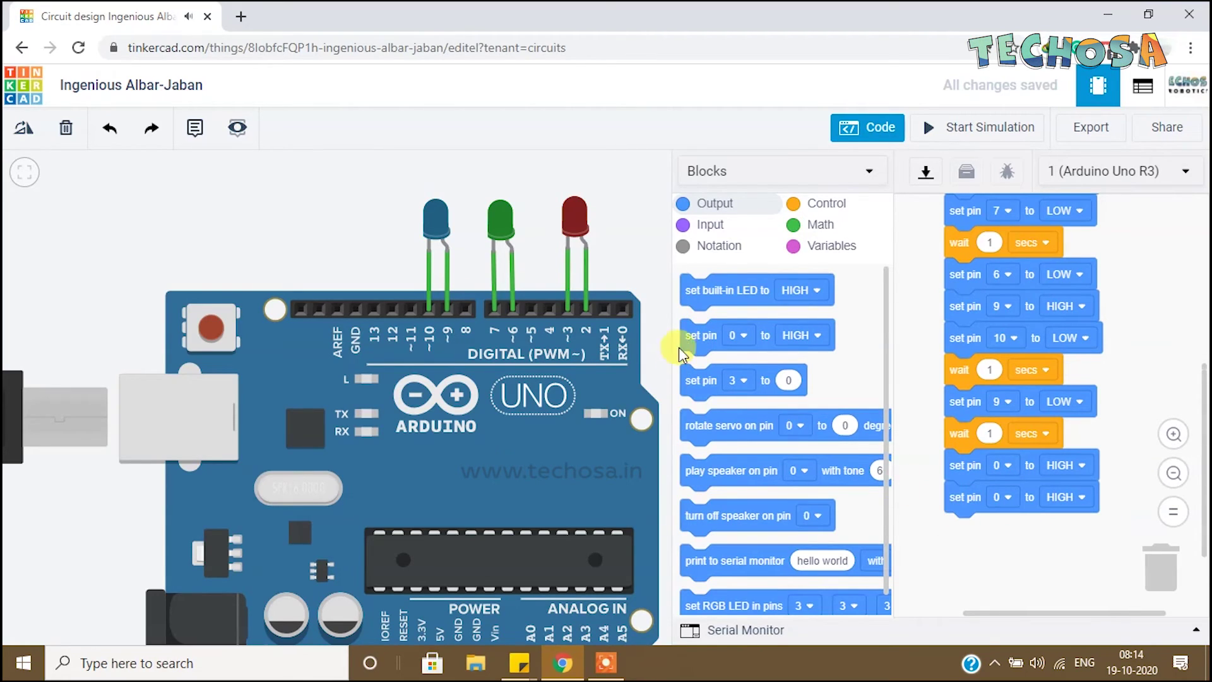
left_click_drag(697, 336, 958, 532)
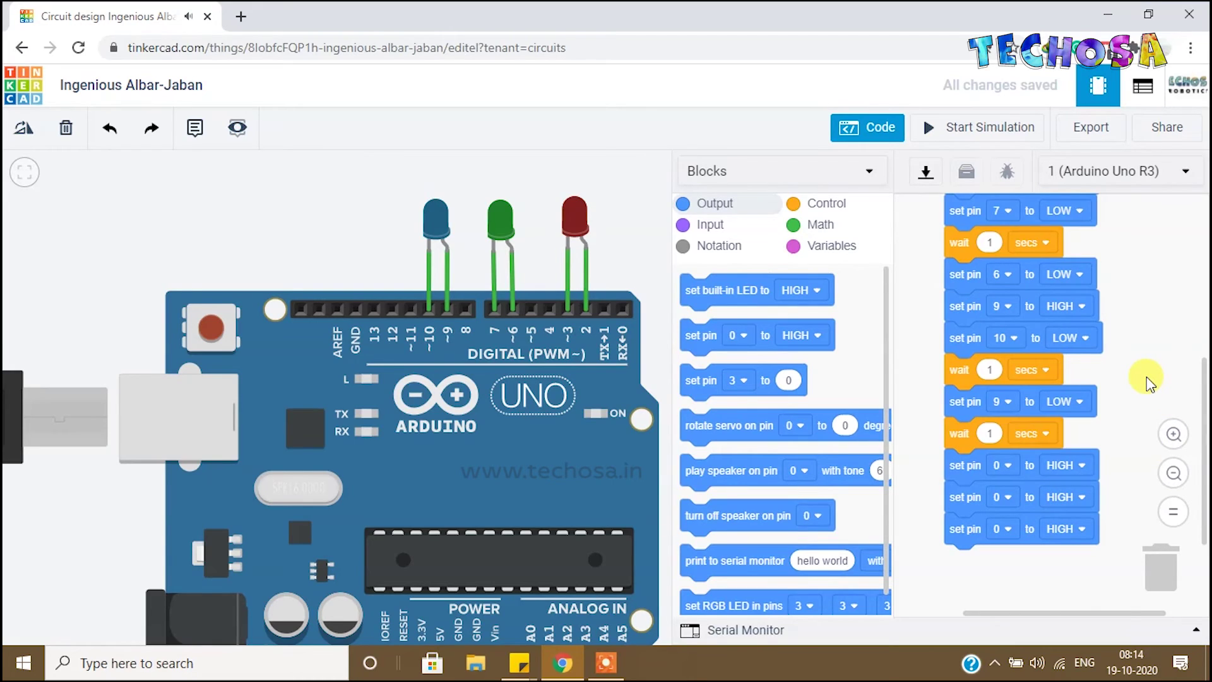
scroll(1146, 379, "up", 3)
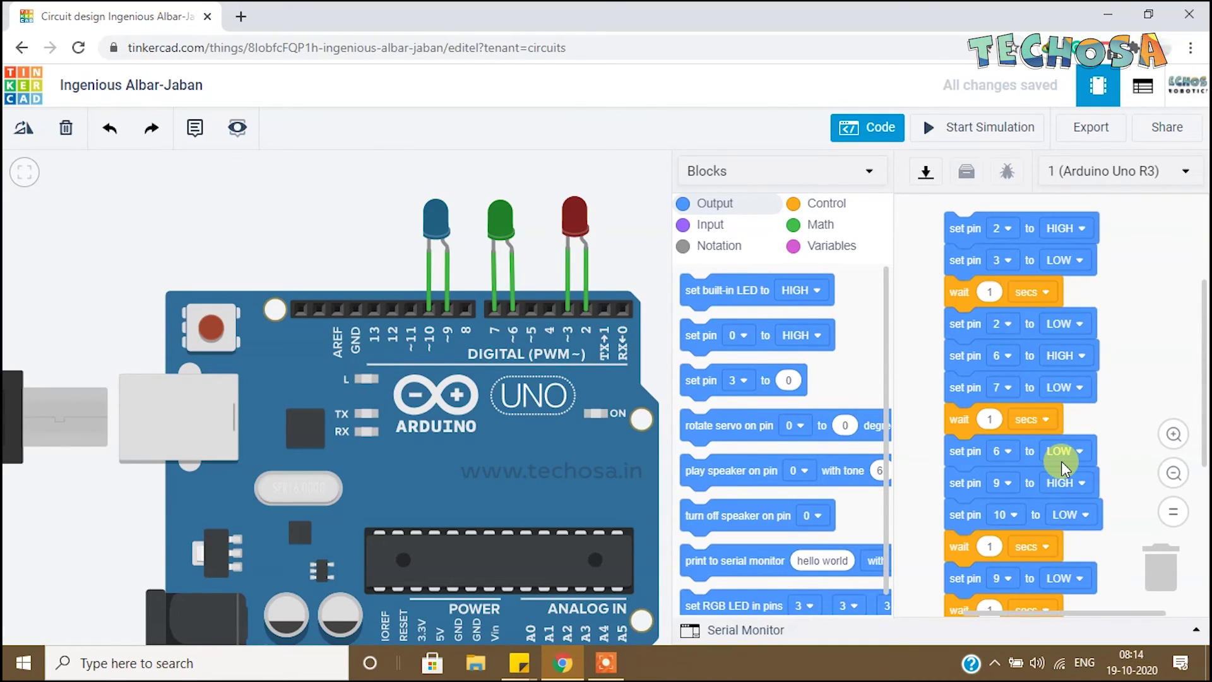
scroll(1120, 385, "down", 3)
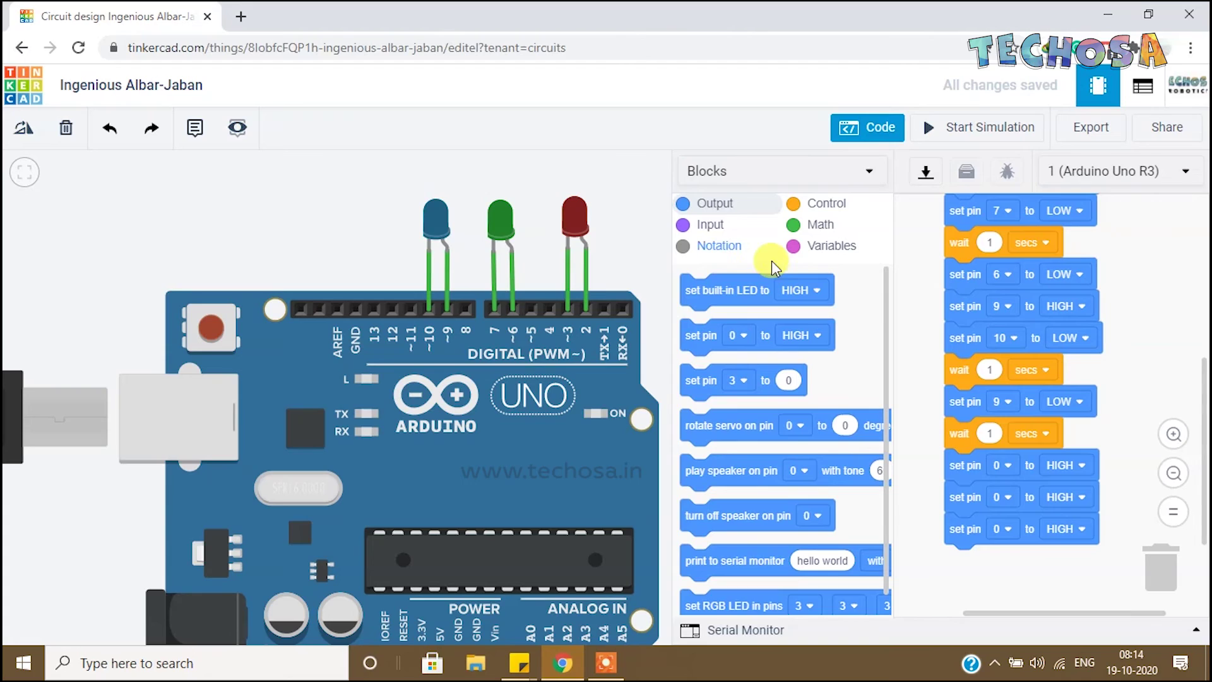
Step: Set the new blocks to pins 2, 6 and 9 HIGH, then add a wait 1 secs block
left_click(1010, 464)
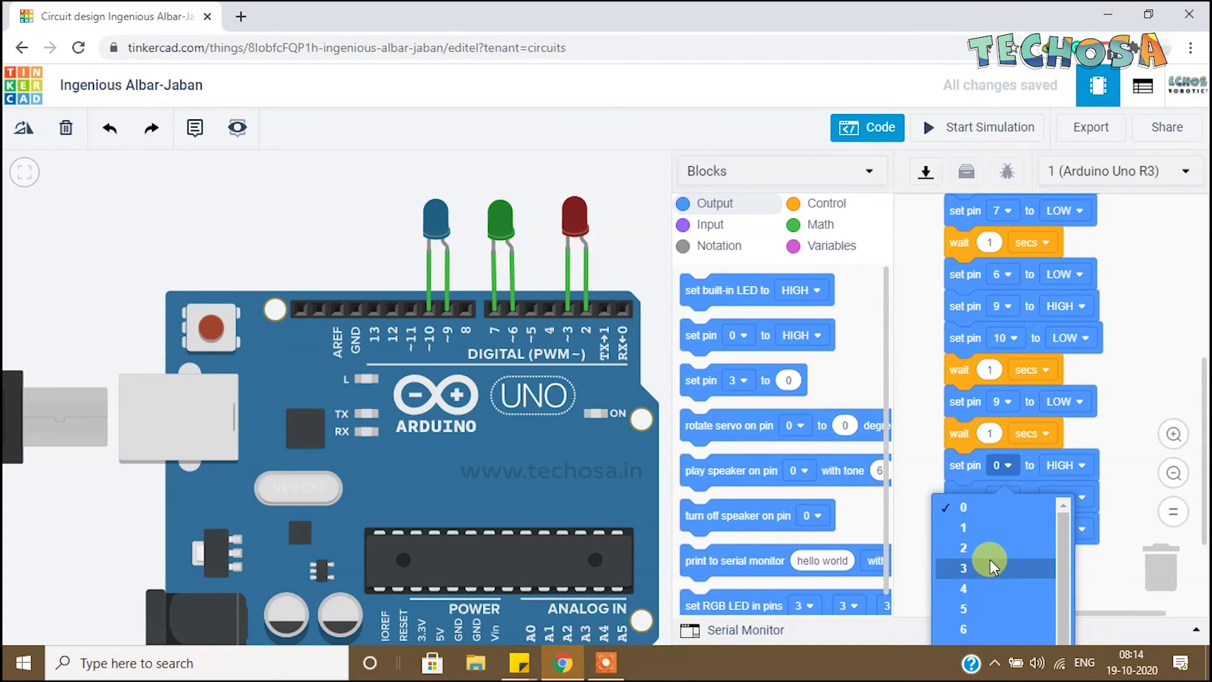
left_click(988, 552)
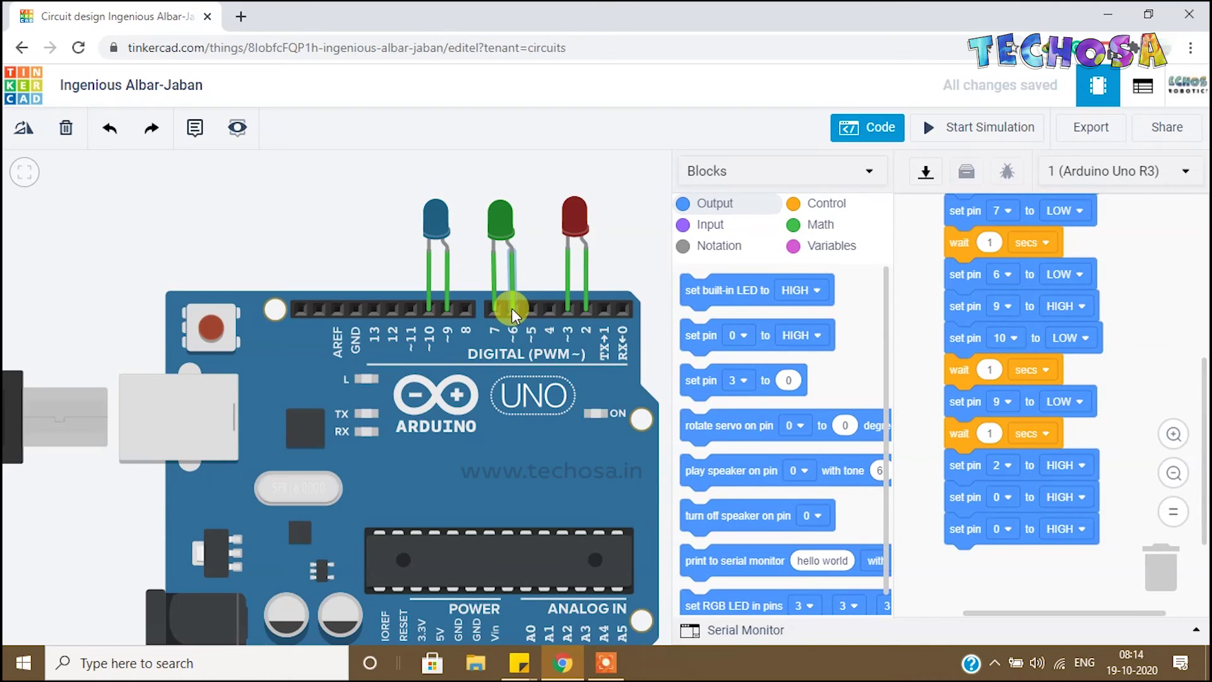
left_click(1002, 498)
left_click(960, 336)
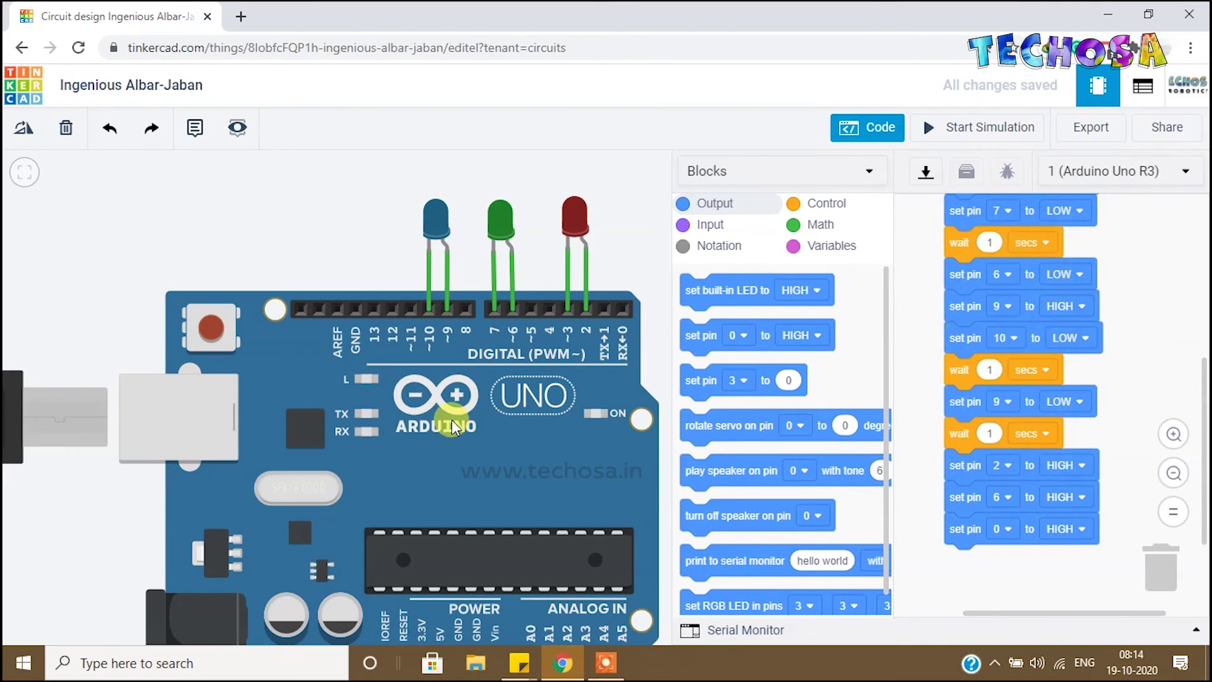
left_click(1014, 530)
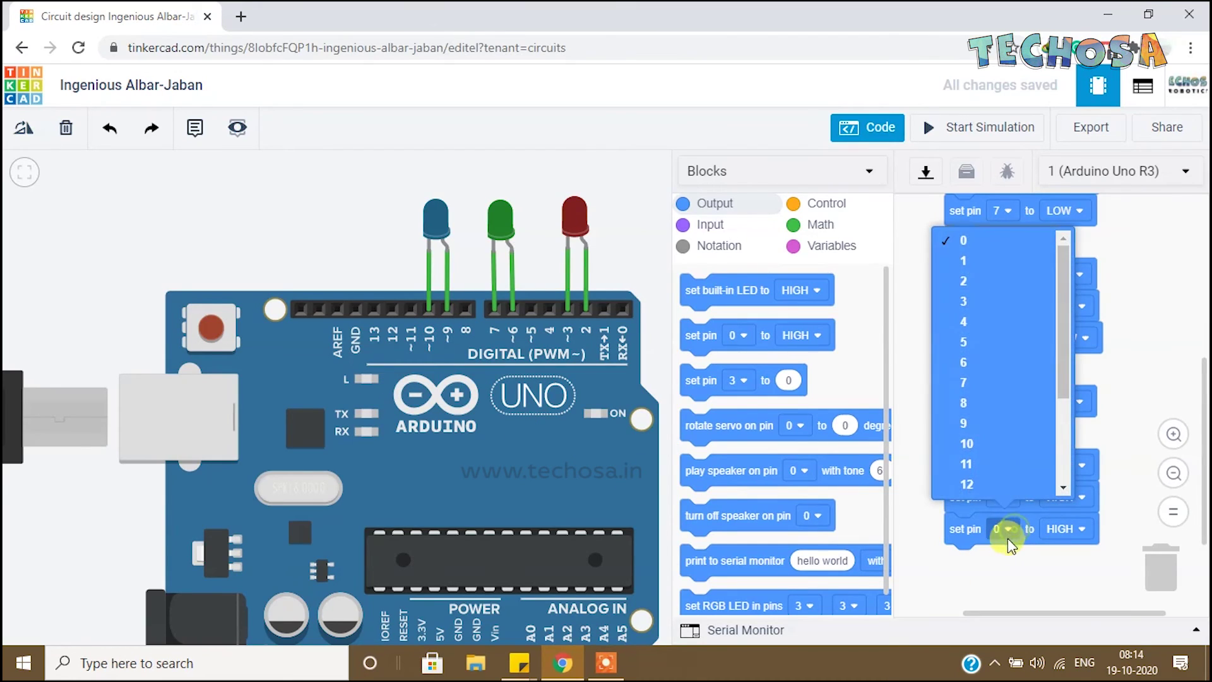
left_click(958, 425)
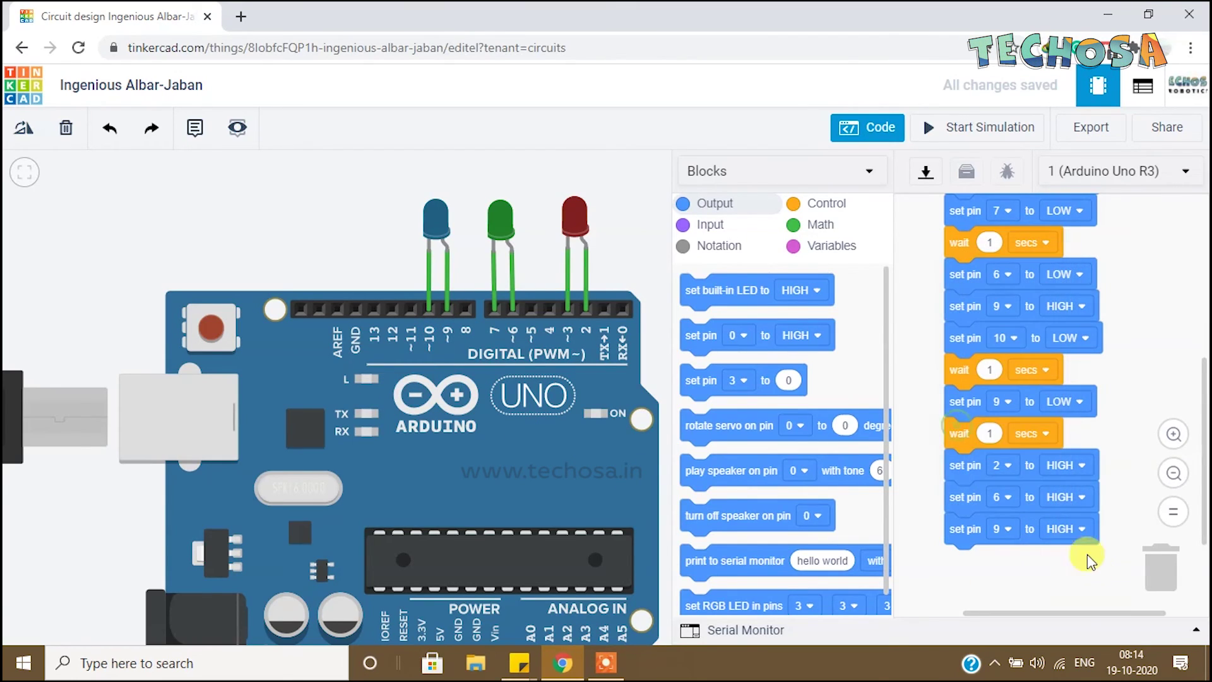
left_click(824, 205)
left_click_drag(698, 290, 1003, 601)
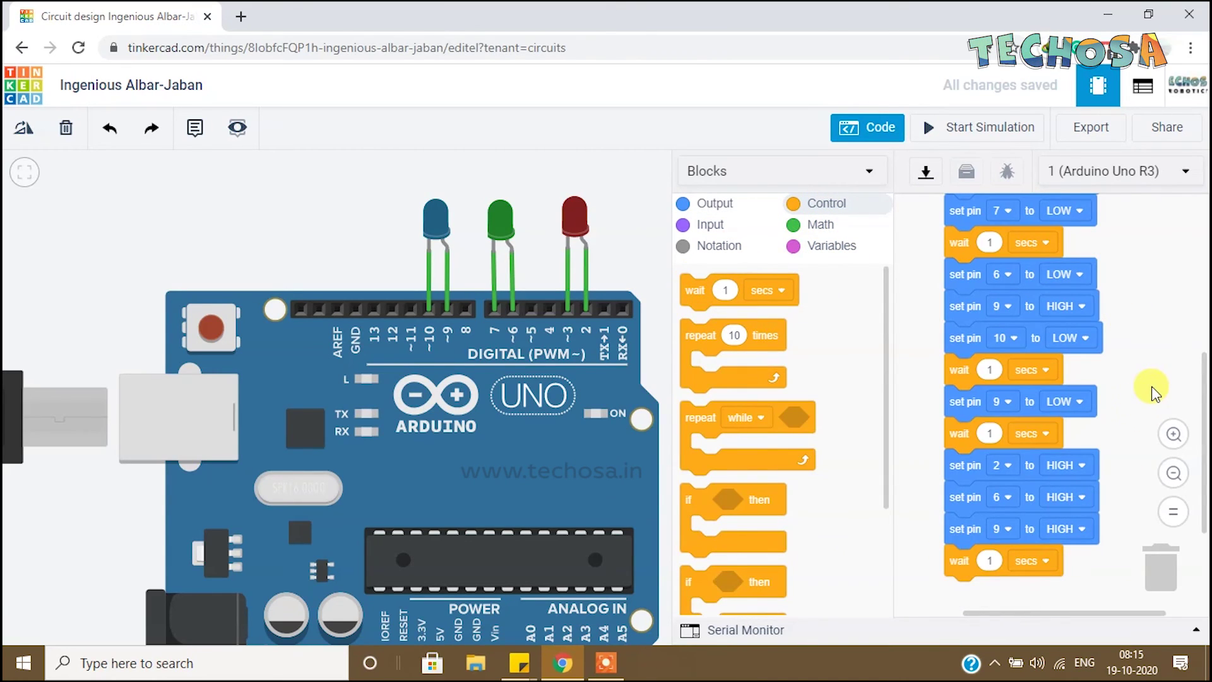
scroll(1142, 363, "up", 5)
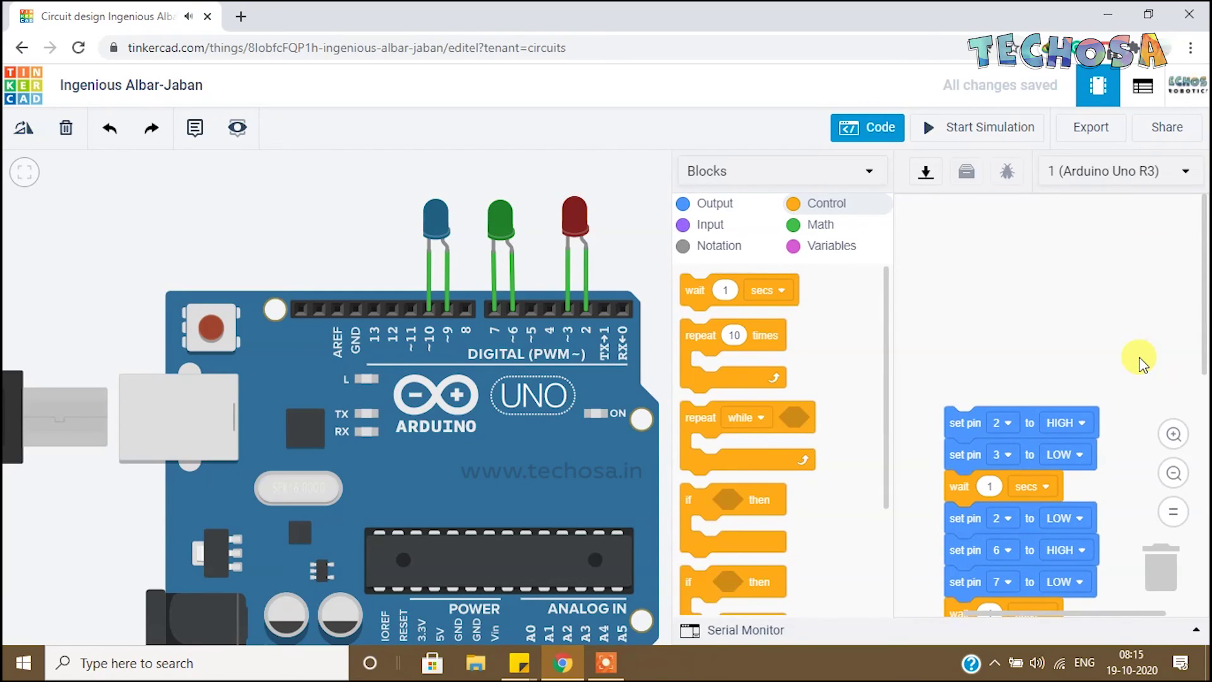
scroll(1143, 363, "down", 3)
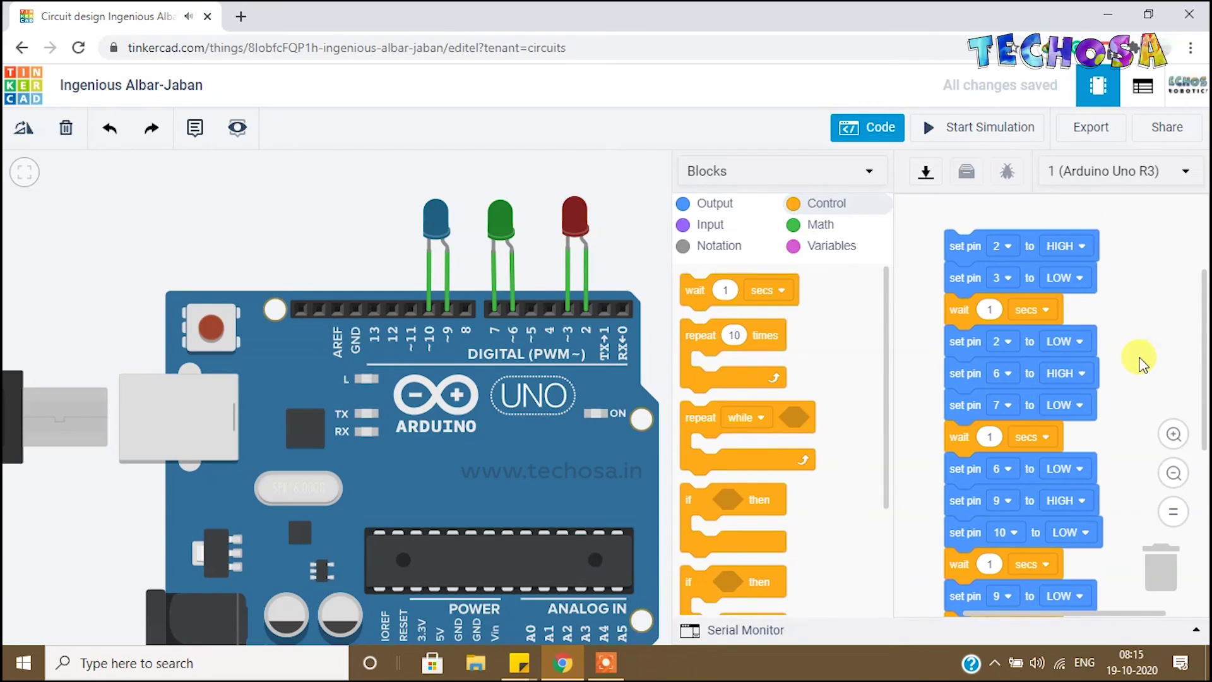
Step: Run, stop and restart the simulation, then hide the code panel to watch the LEDs
left_click(968, 131)
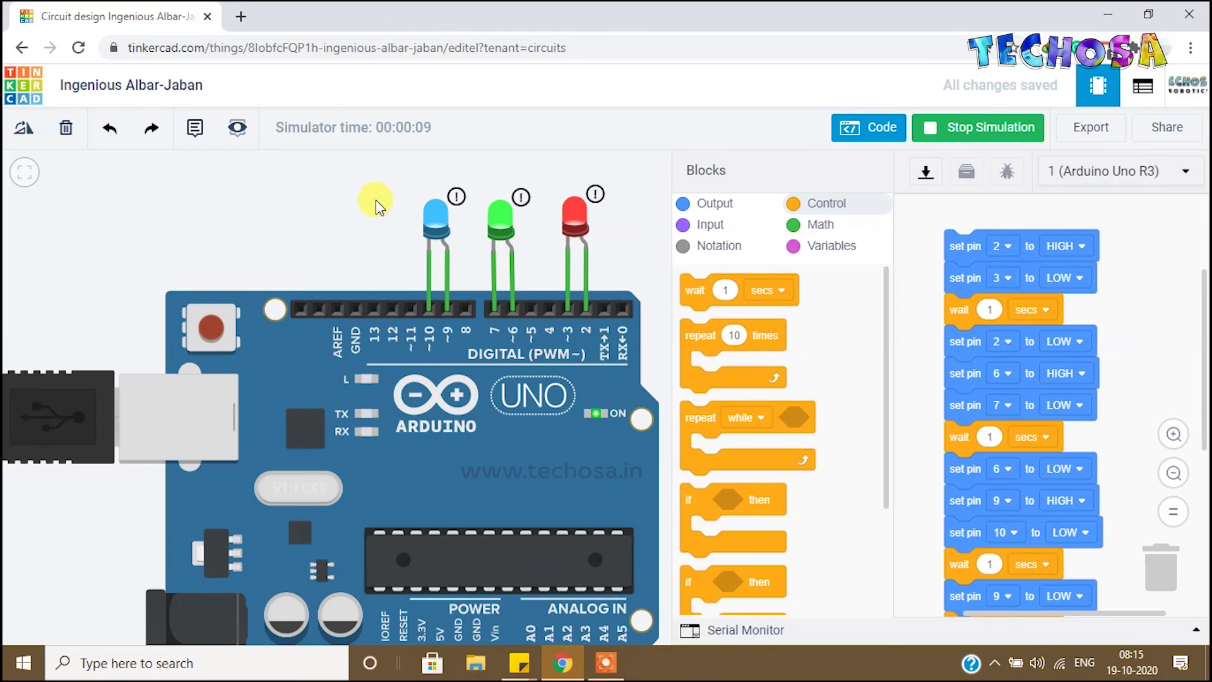
left_click(973, 136)
left_click(974, 135)
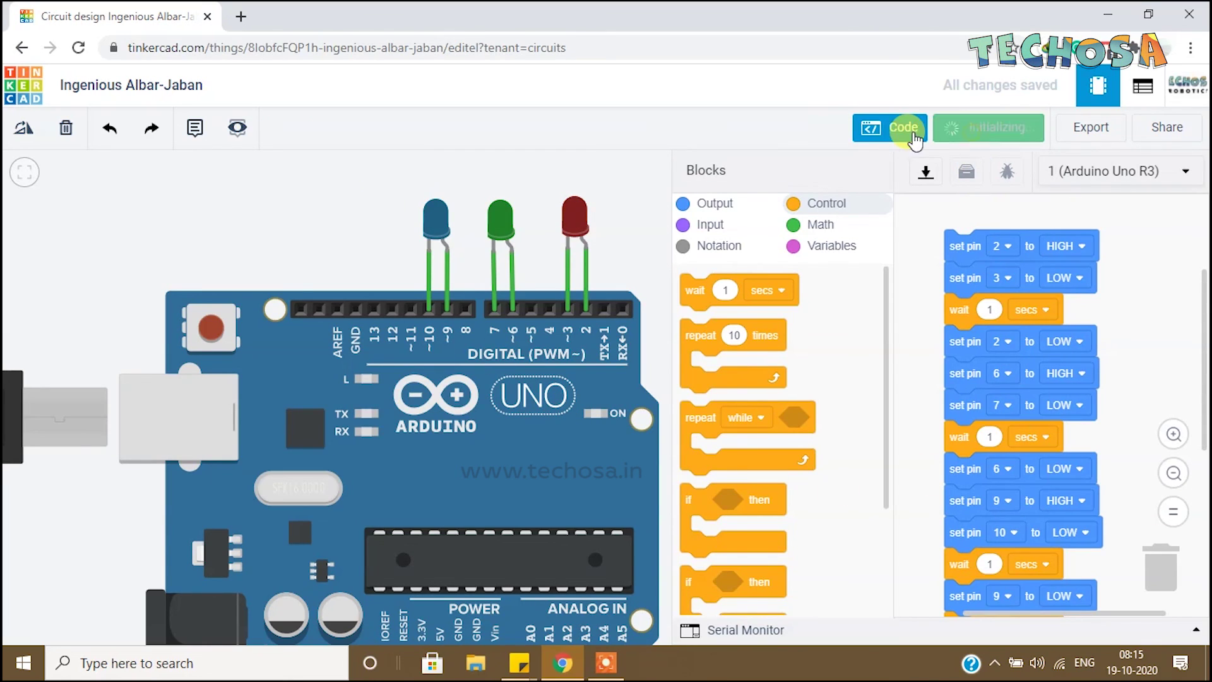
left_click(872, 127)
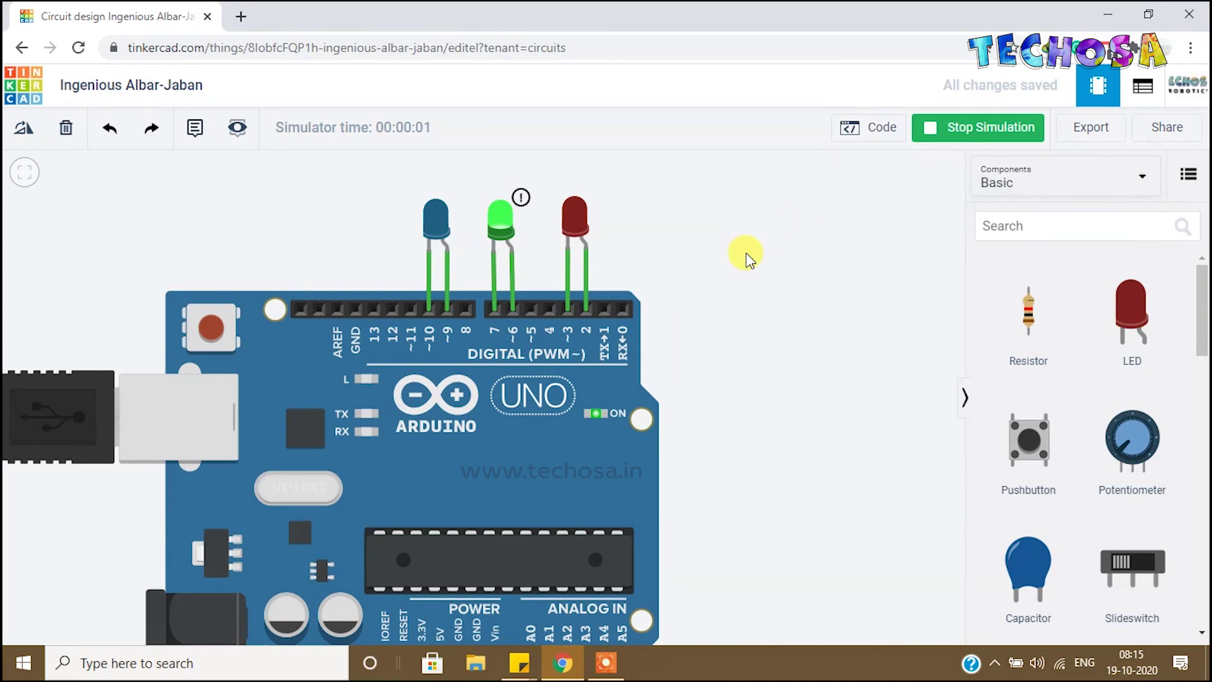